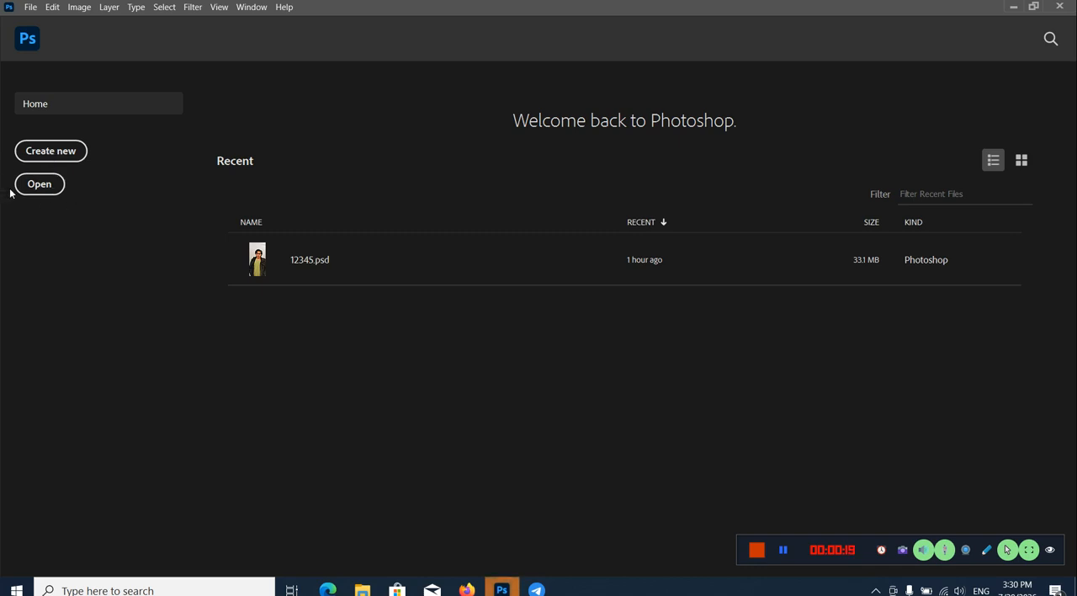
Step: Start a new document and select the recent HDTV 1080p preset, 1920 x 1080 px at 72 ppi
click(71, 157)
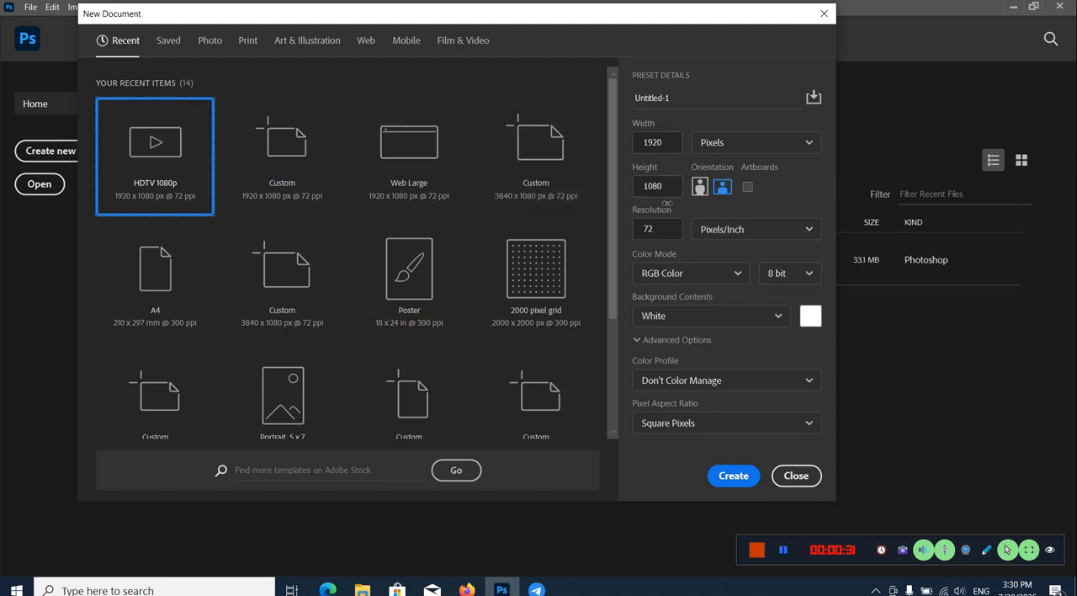
click(591, 126)
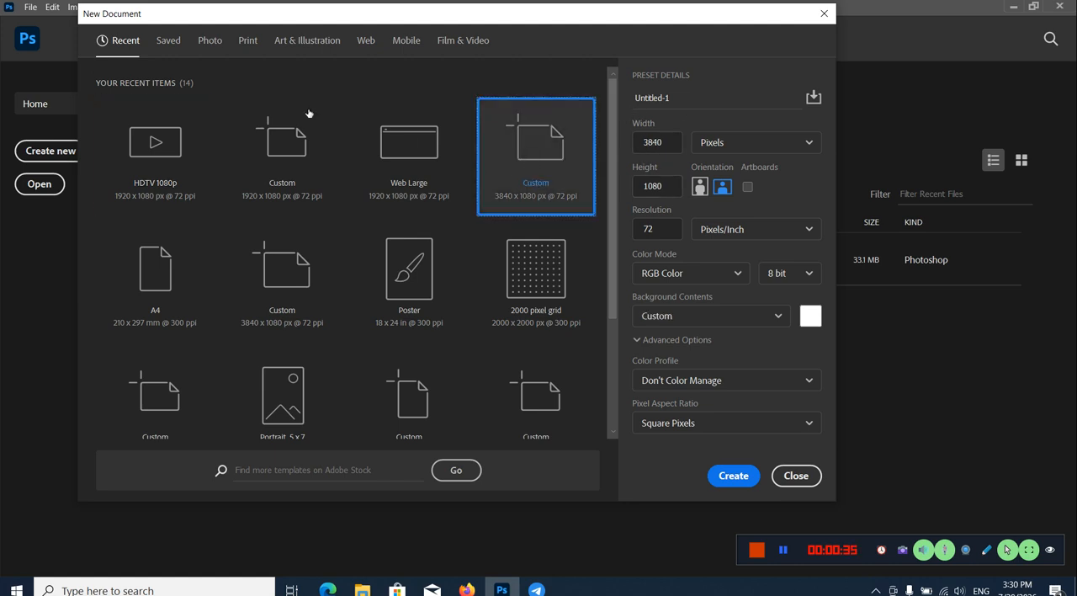
click(139, 167)
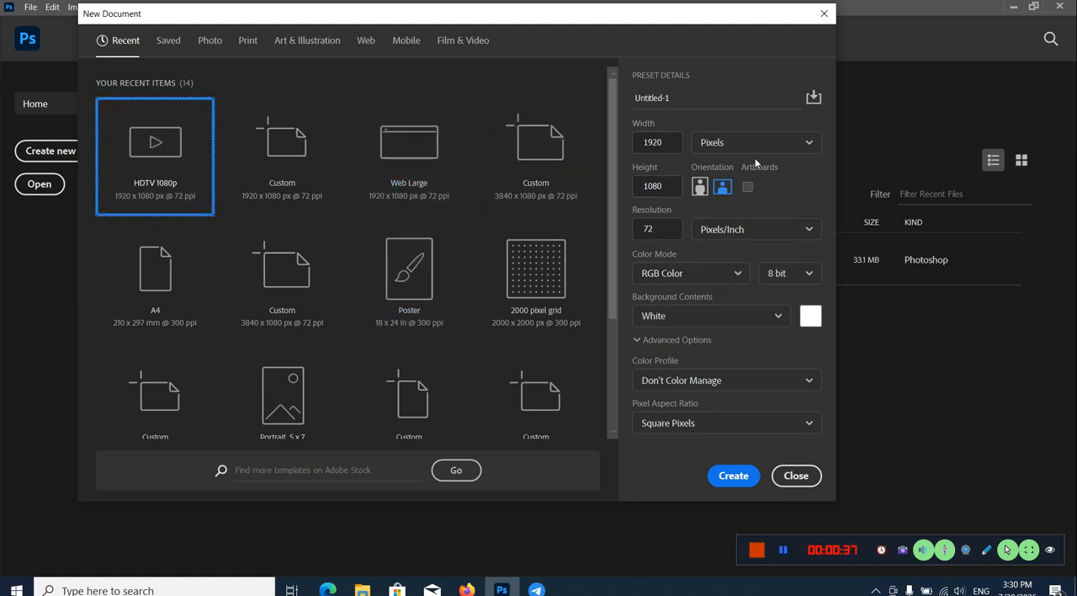
Step: Switch the new document's colour mode to CMYK Color and back to RGB Color
click(700, 274)
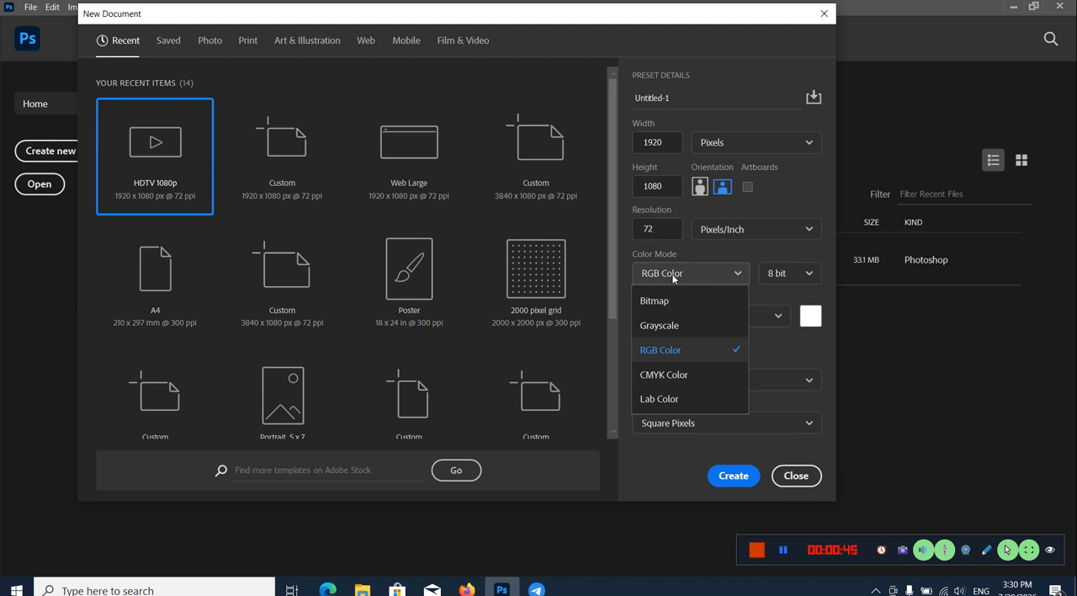
click(677, 375)
click(676, 376)
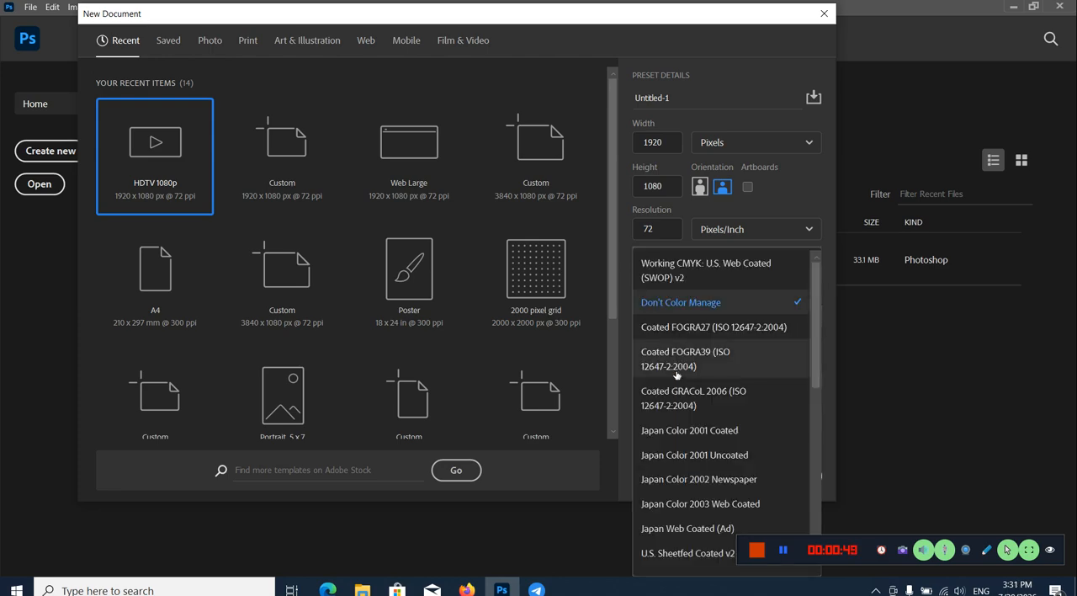
click(829, 367)
click(689, 274)
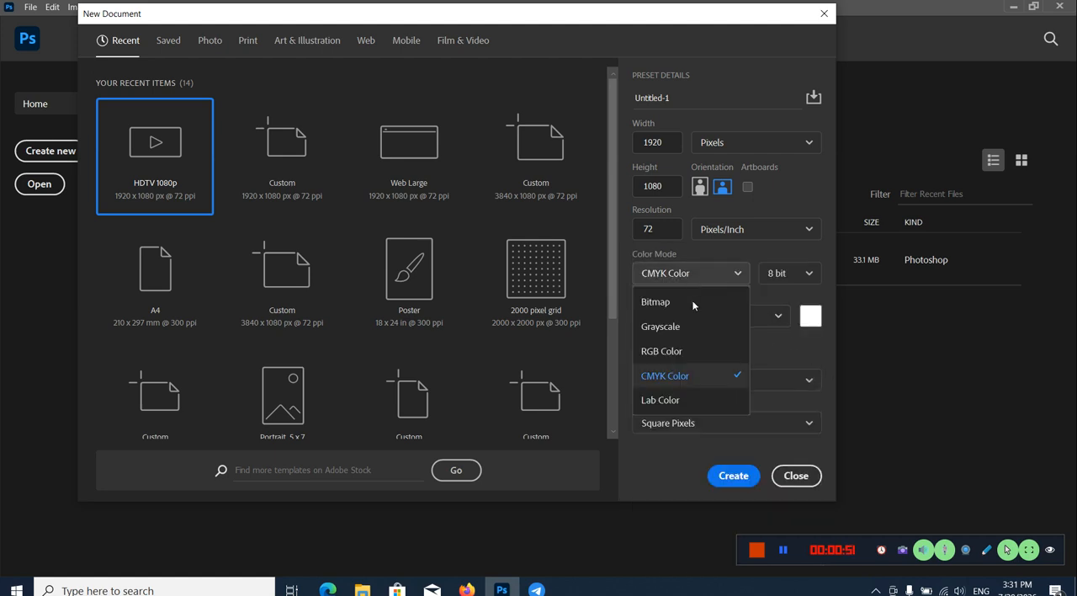
click(687, 351)
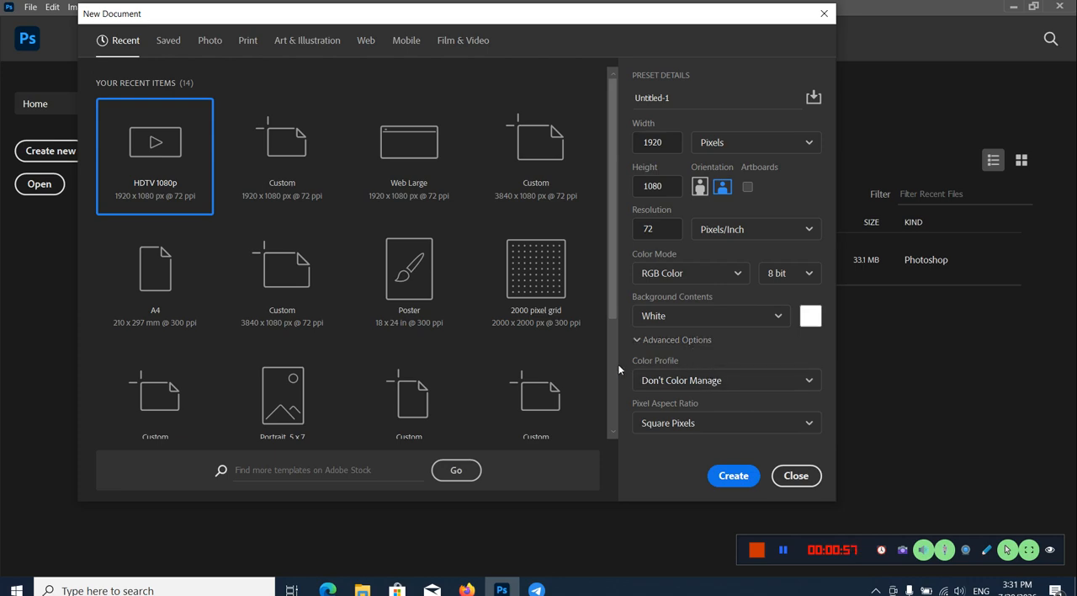
Step: Try out custom background colours for the new document in the colour picker
click(682, 96)
click(805, 317)
drag(889, 133, 889, 279)
drag(831, 140, 694, 82)
click(1010, 111)
Step: Look through the Saved, Photo, Print, Art & Illustration, Web and Mobile document presets
click(168, 42)
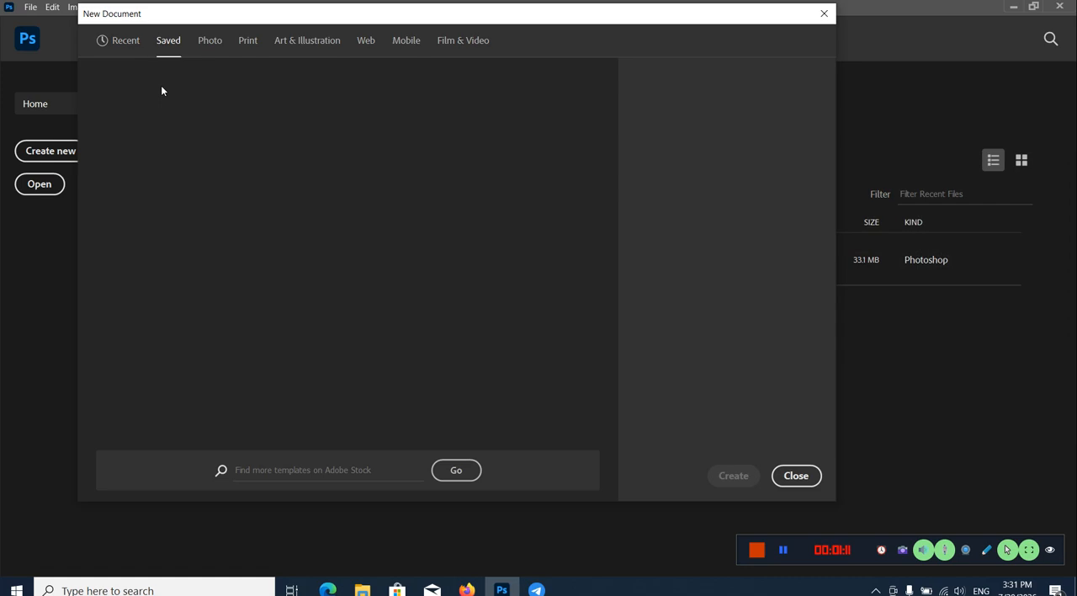
click(207, 42)
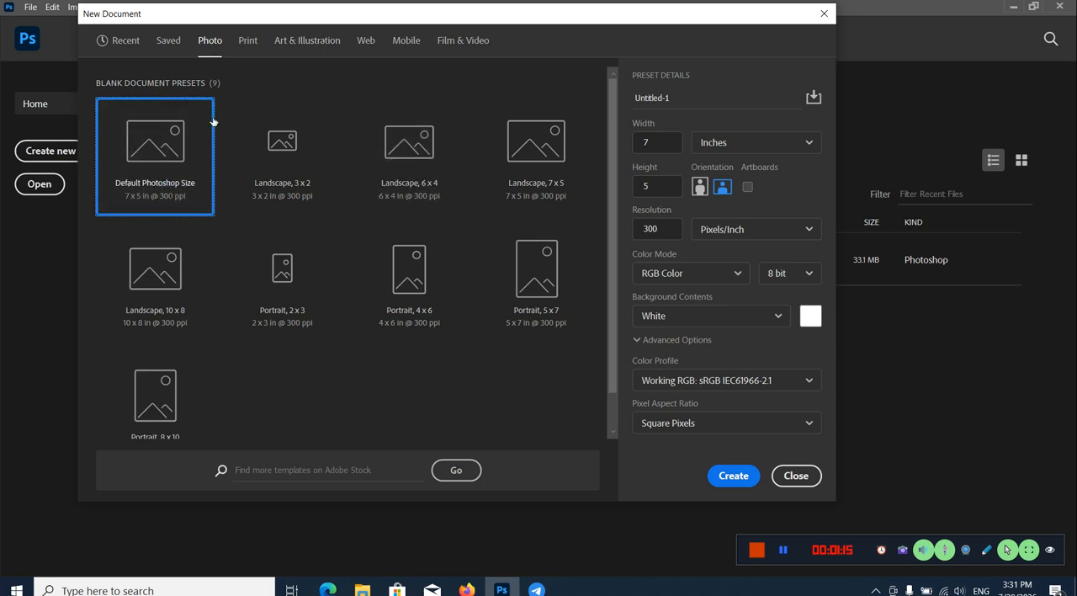
click(249, 42)
click(321, 42)
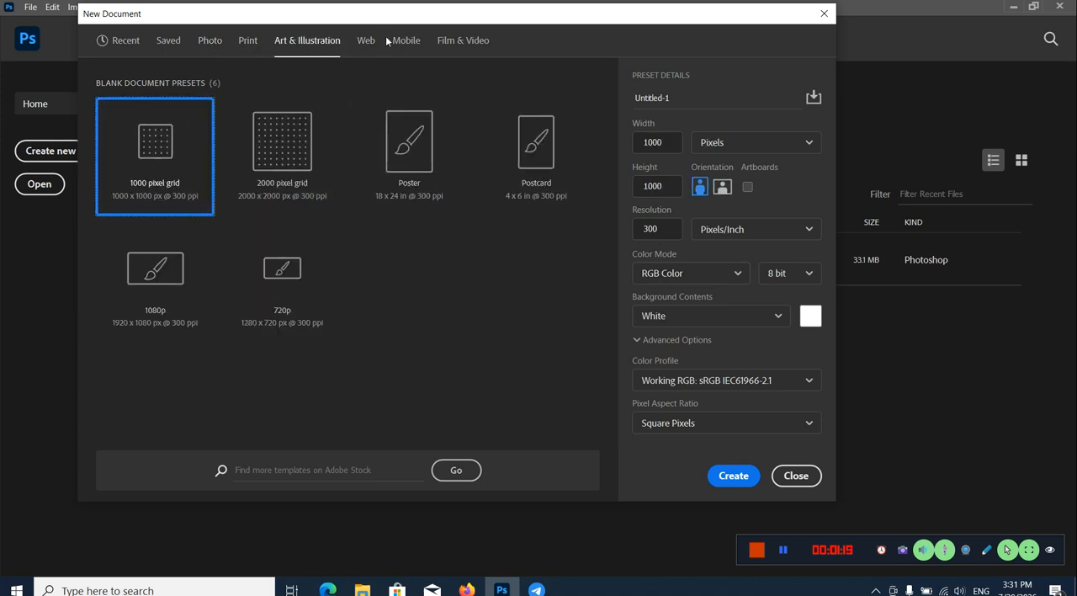
click(369, 42)
click(408, 46)
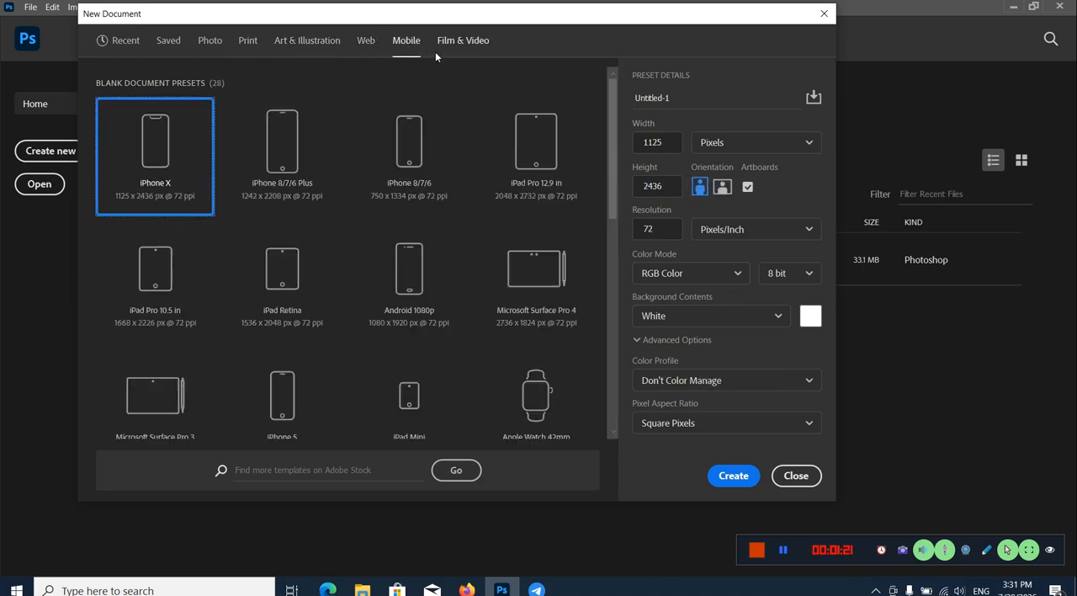
Step: Create a 1920 x 1080 px document from the Film & Video preset HDTV 1080p and unlock its Background layer
click(448, 46)
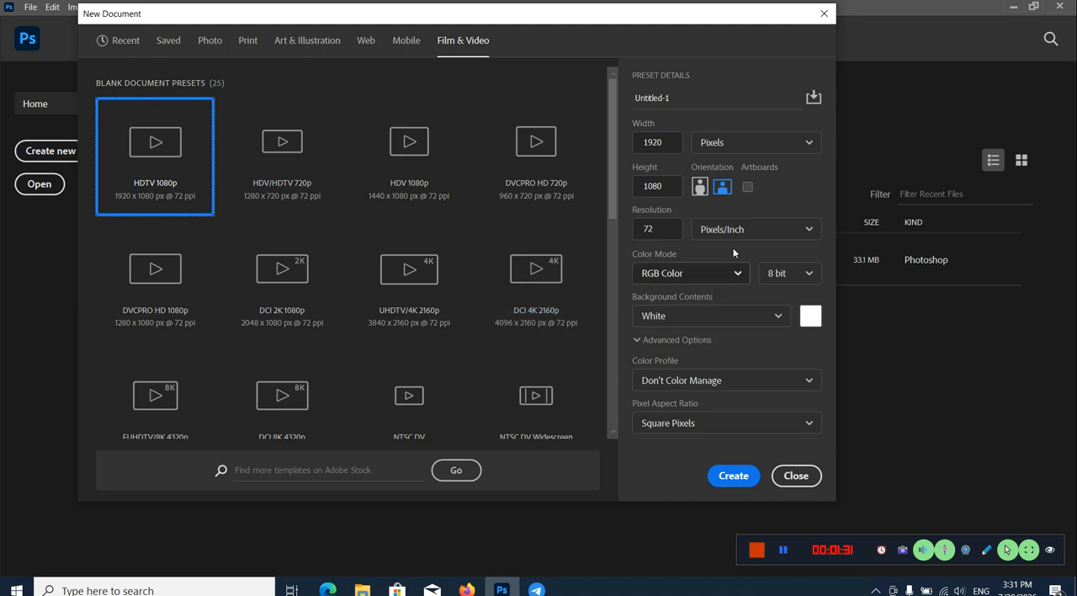
click(732, 477)
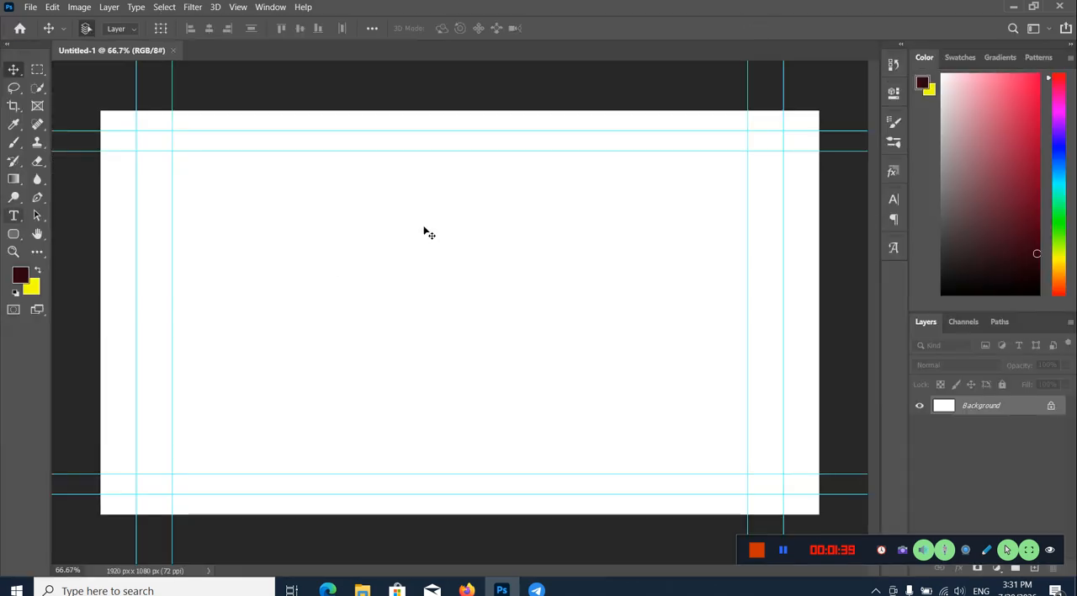
click(1049, 407)
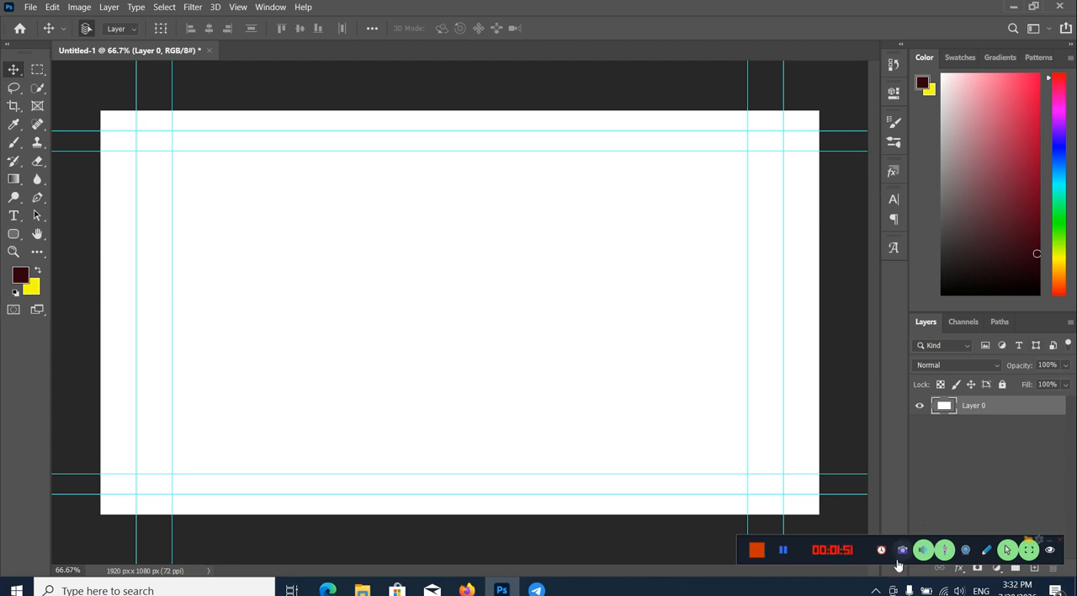
click(882, 554)
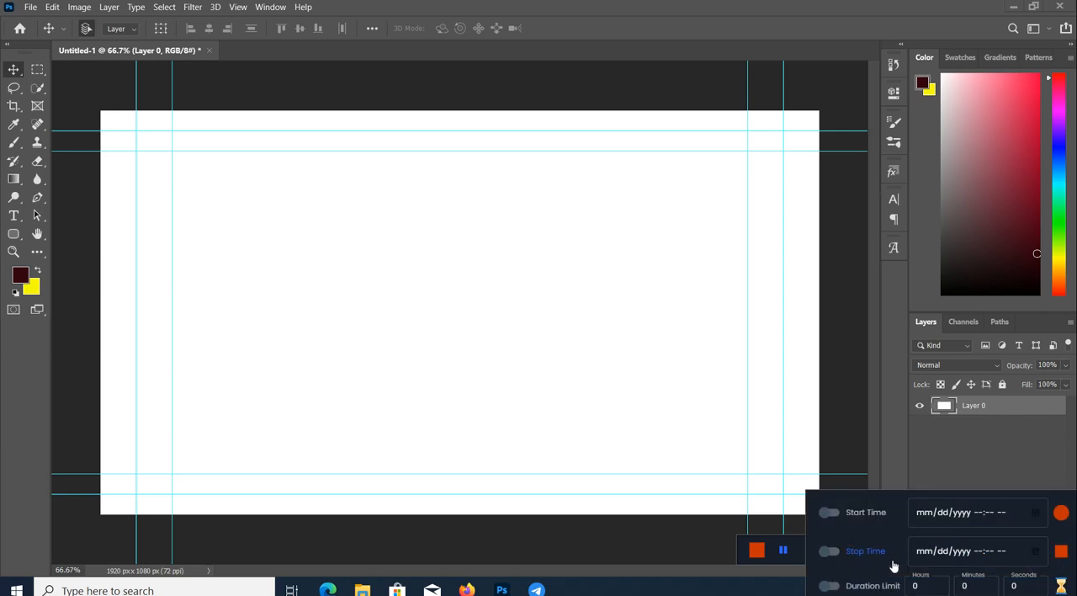
click(886, 478)
click(883, 554)
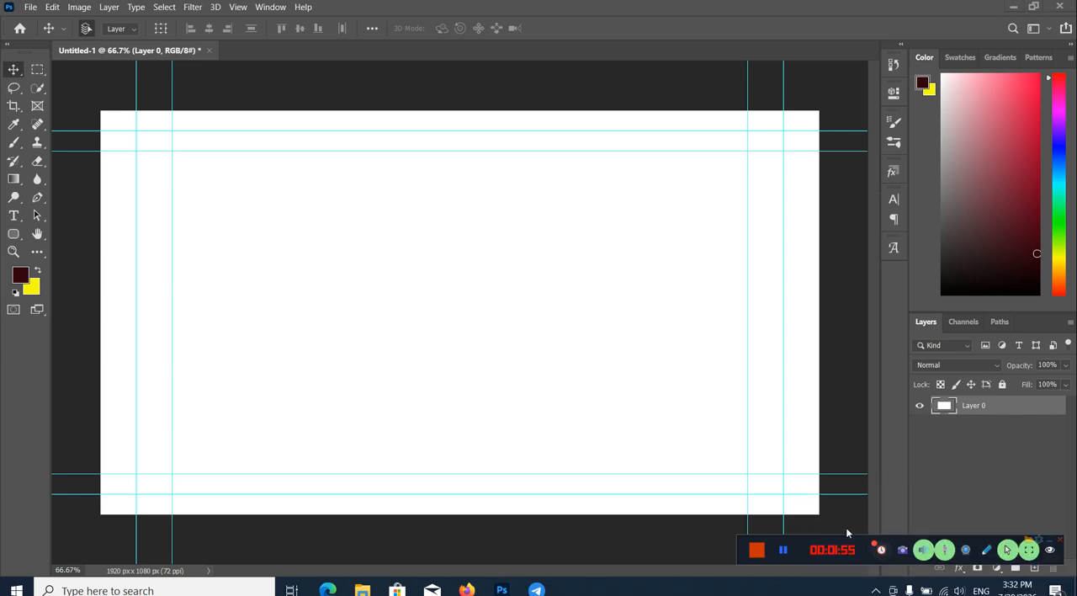
click(841, 552)
click(780, 569)
drag(818, 559, 640, 562)
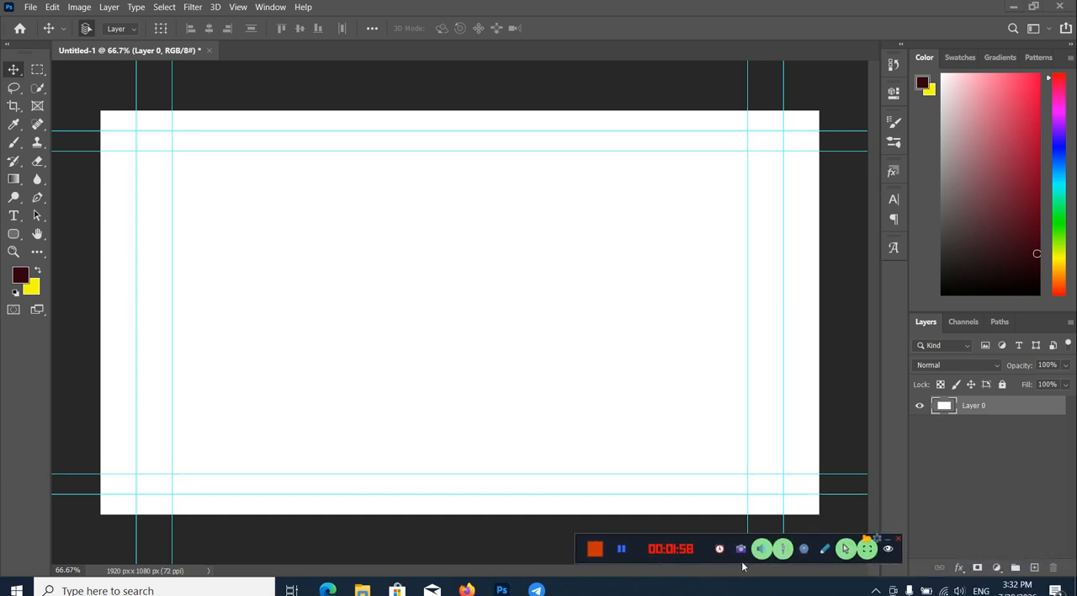
Step: Add five empty layers above Layer 0 and delete the topmost one
click(1035, 569)
click(1035, 568)
click(1035, 568)
click(1035, 568)
click(1035, 568)
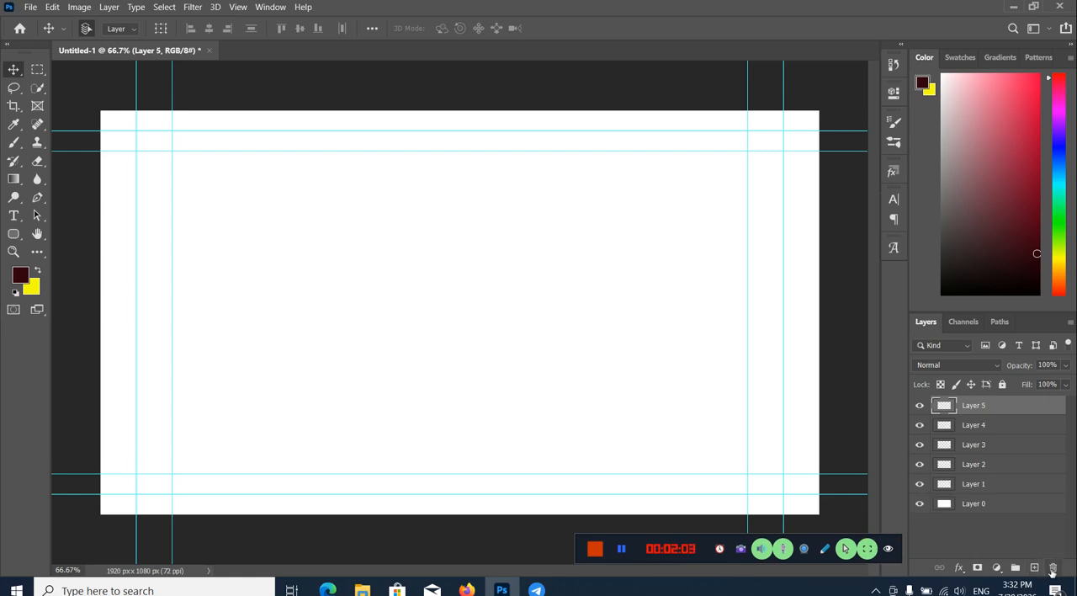
click(1052, 568)
click(521, 233)
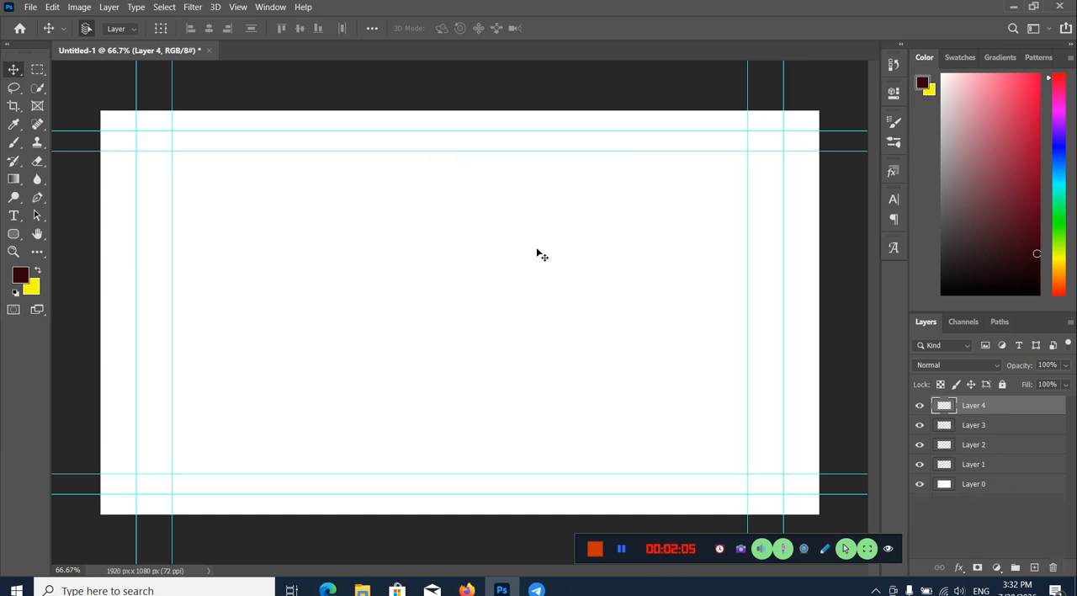
click(997, 568)
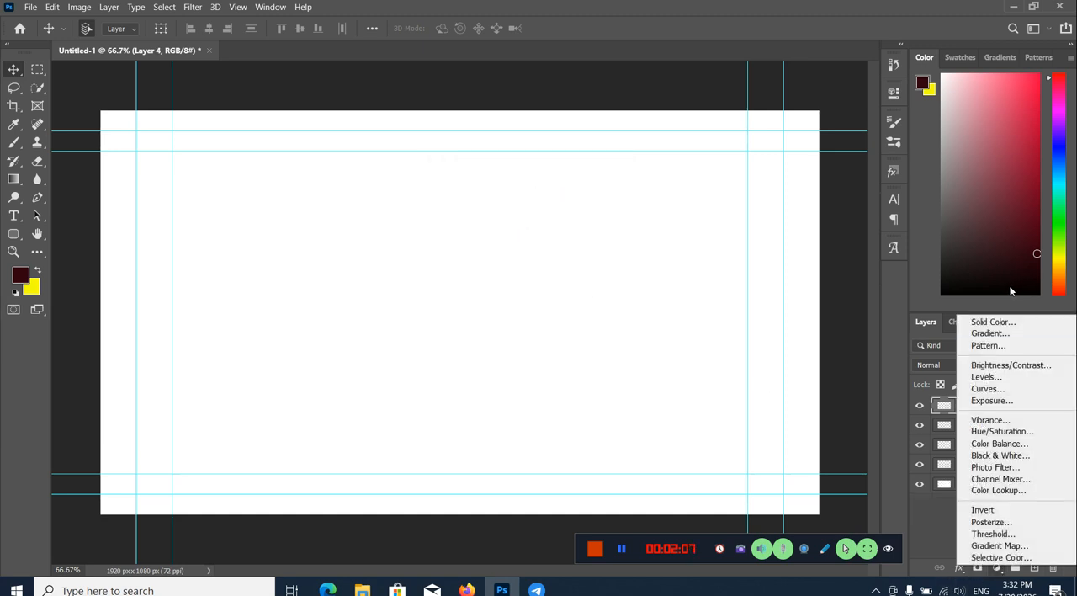
click(996, 569)
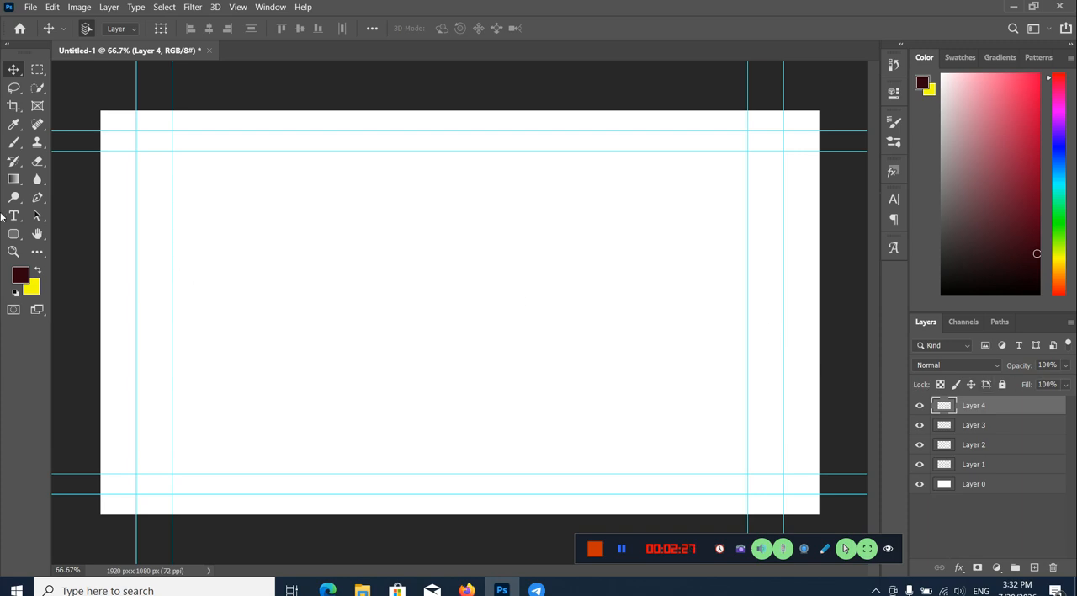
Step: Draw a black ellipse of about 447 x 466 px slightly left of the canvas centre with the Ellipse Tool
click(14, 234)
right_click(11, 236)
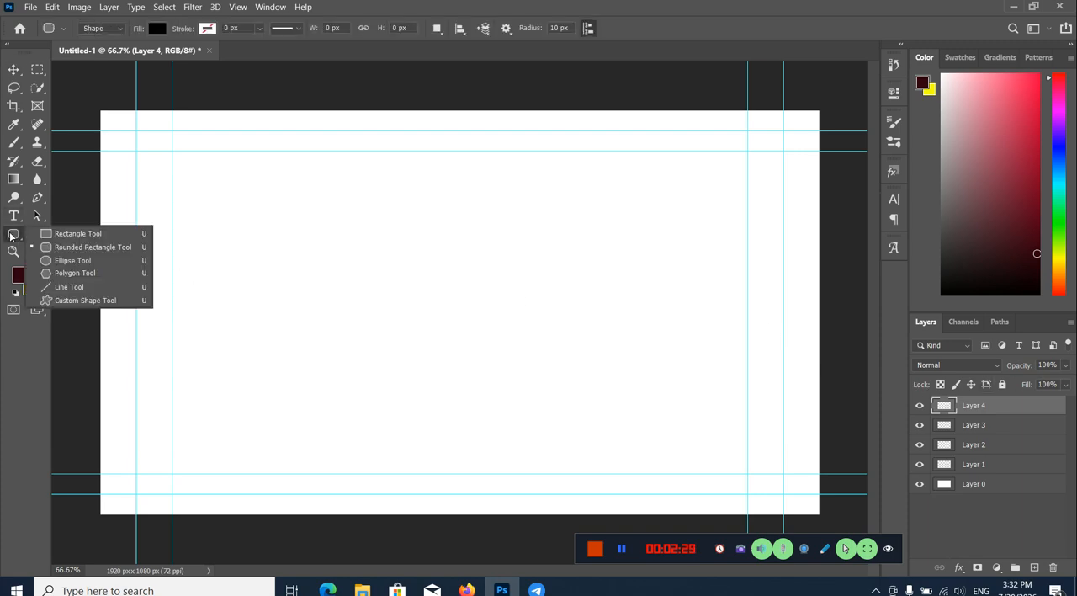
click(73, 260)
drag(319, 233, 486, 407)
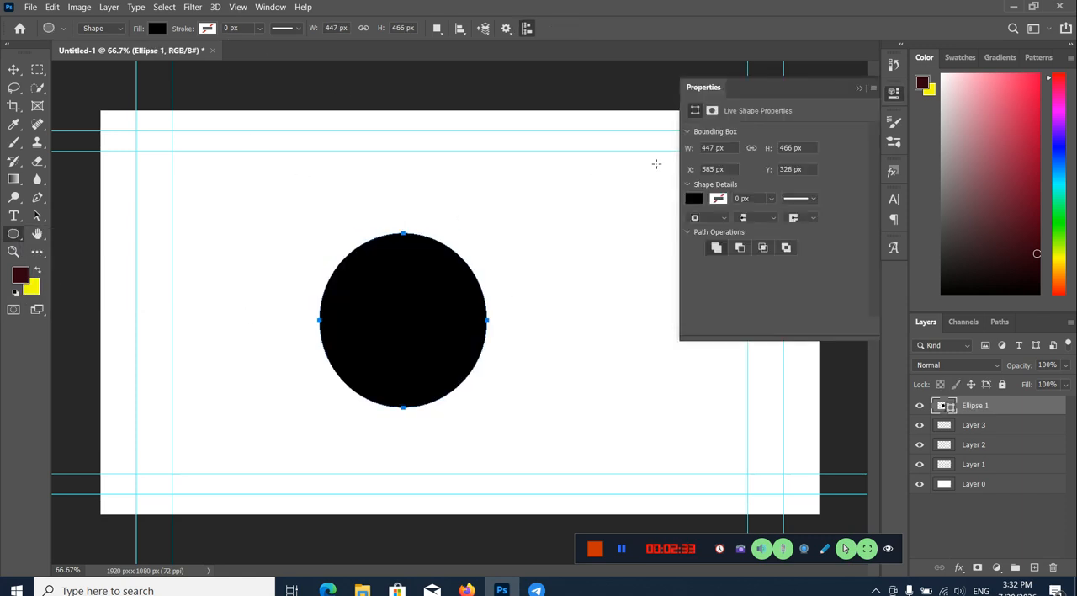
click(857, 88)
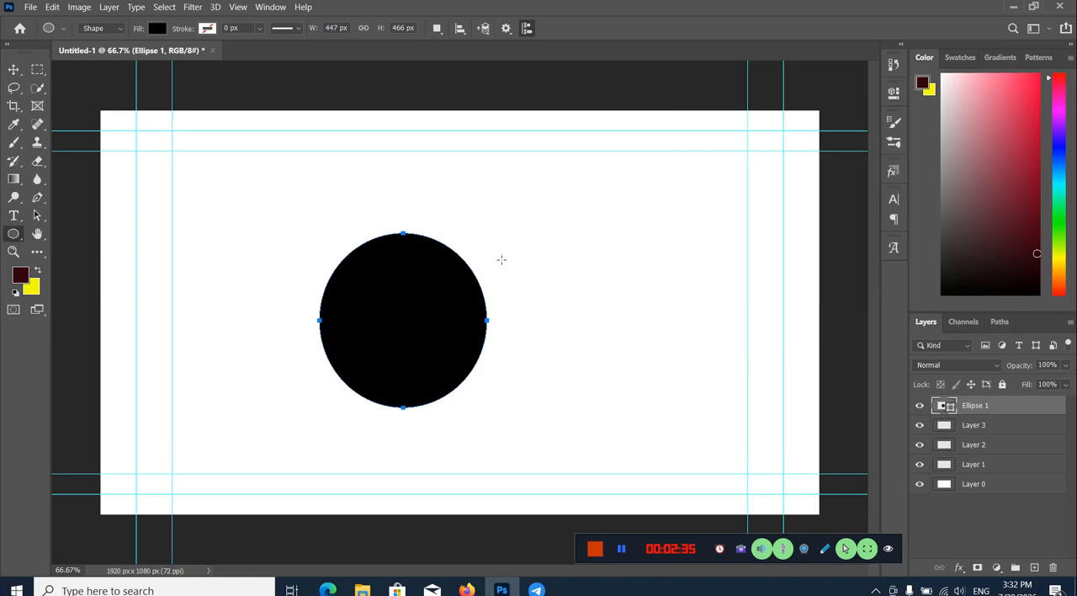
key(v)
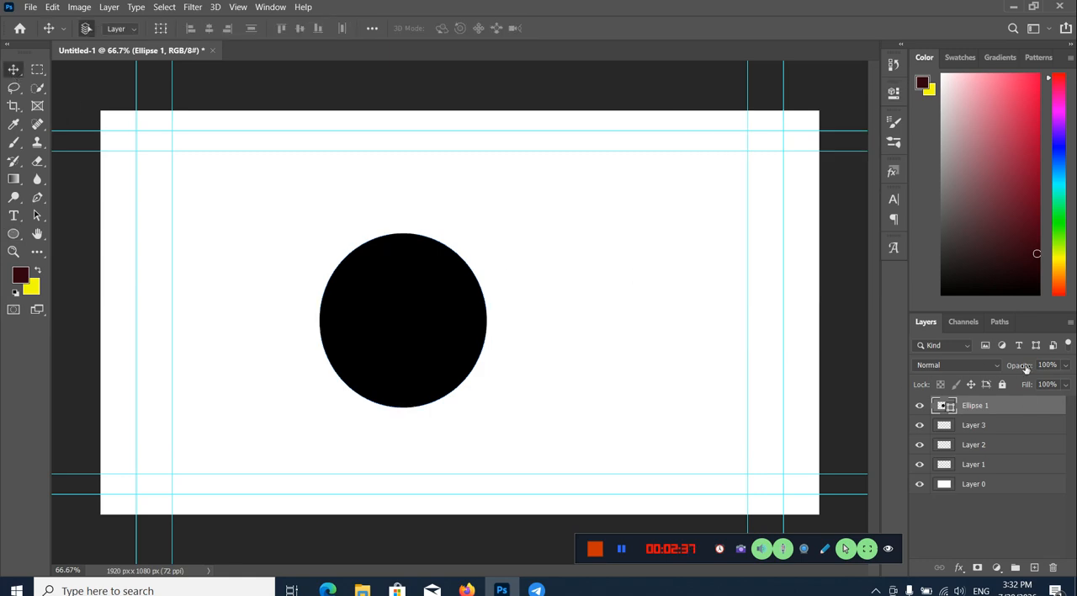
Step: Try out the opacity, fill and blending mode settings on the black ellipse's layer
click(1065, 366)
drag(1065, 384, 1019, 386)
click(1074, 371)
click(1065, 385)
mouse_move(1054, 402)
mouse_down()
mouse_move(999, 404)
mouse_move(1067, 404)
mouse_up()
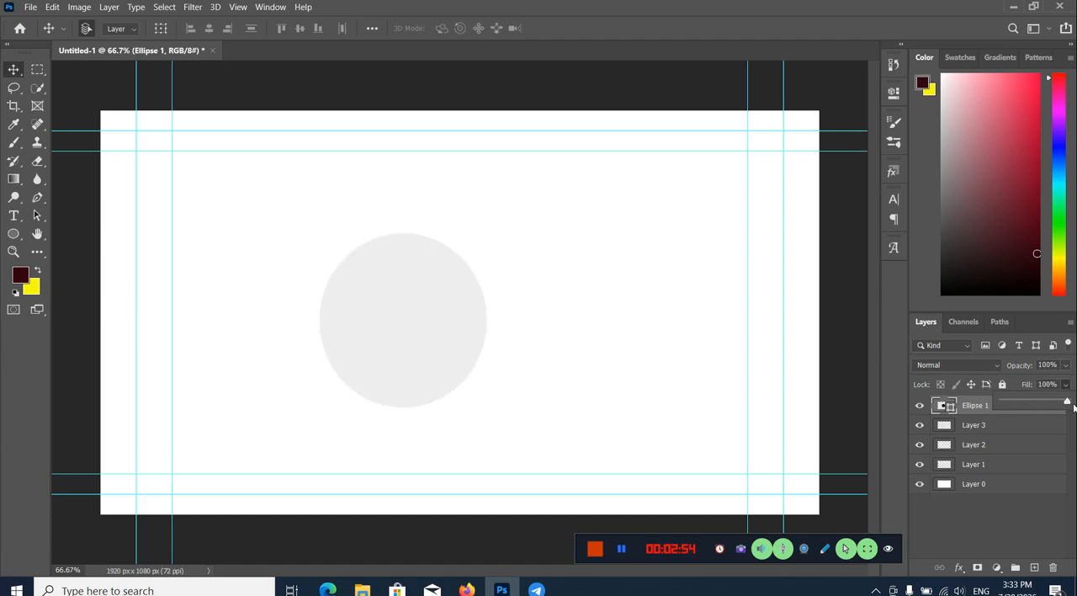
click(1011, 364)
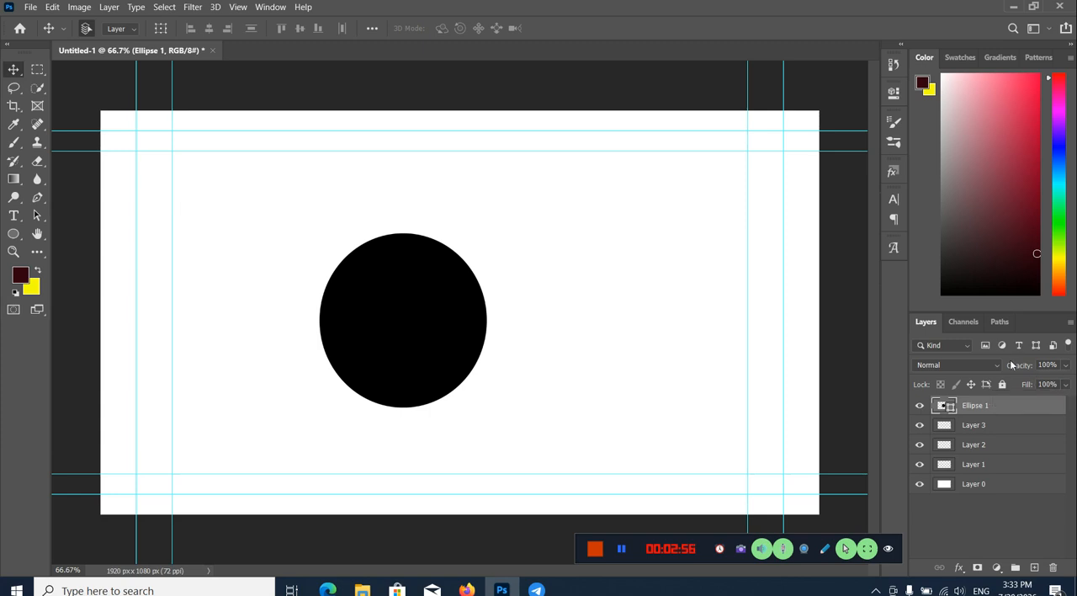
click(956, 364)
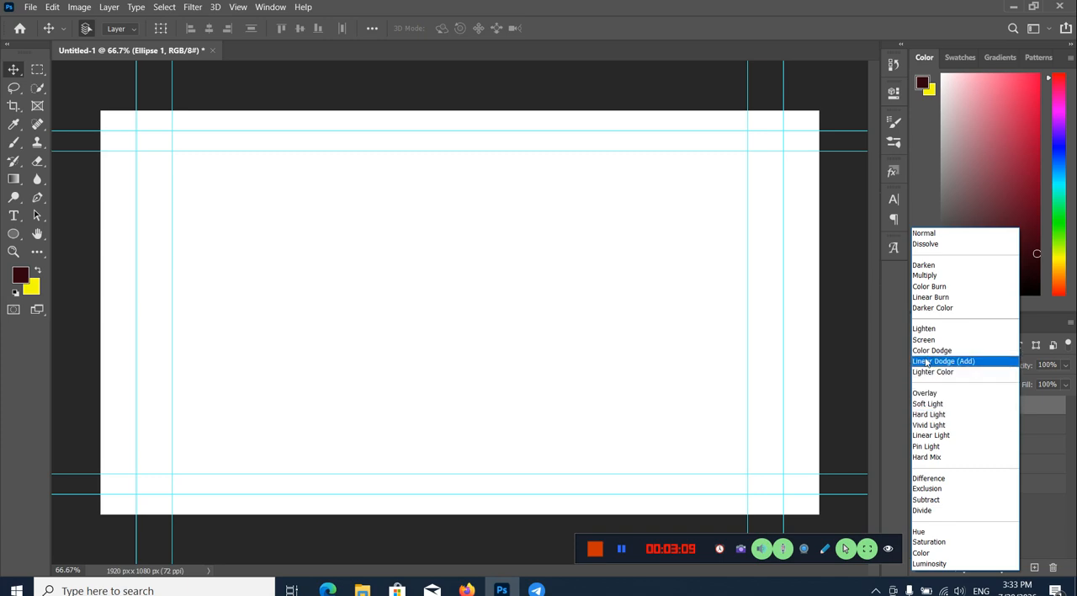
click(1040, 521)
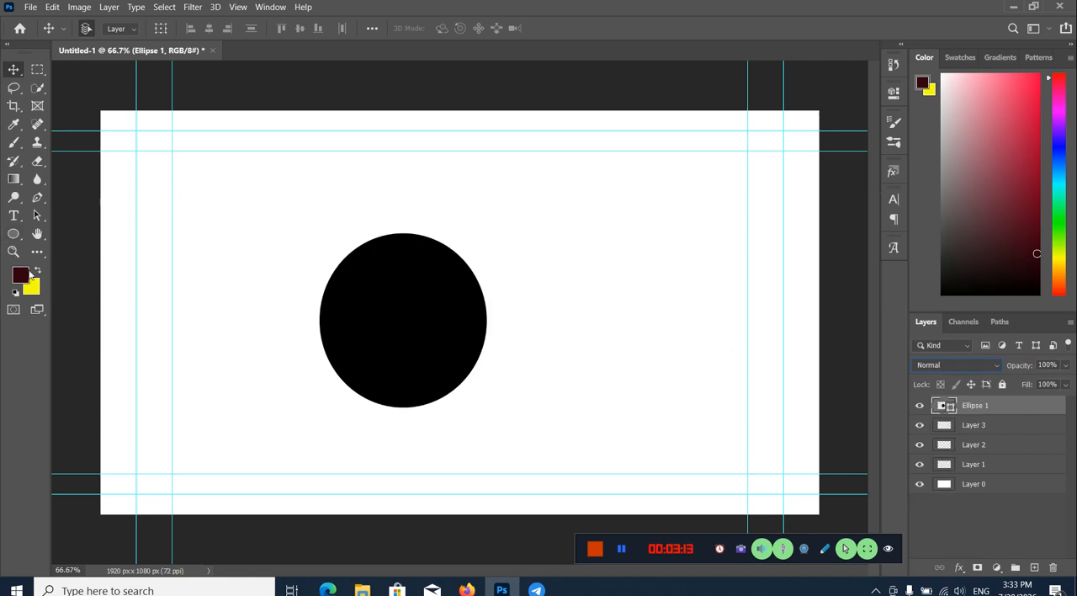
Step: Swap the foreground and background colours and draw a second ellipse of about 409 x 466 px right of the first
key(x)
click(14, 233)
drag(544, 222, 722, 388)
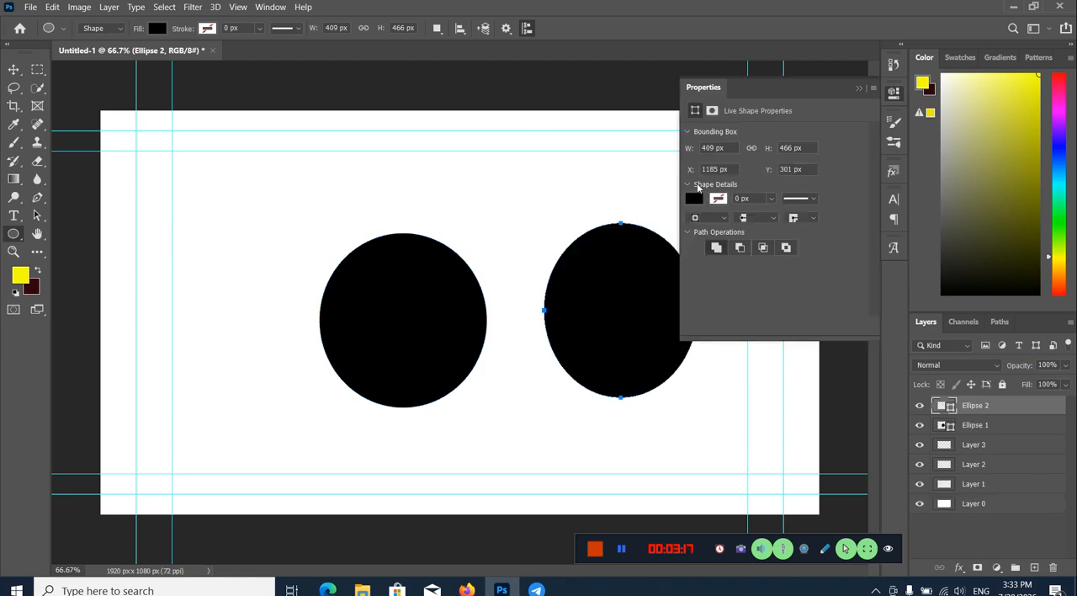
Step: Fill the second ellipse with the recently used yellow and return to the Move Tool
click(693, 198)
click(698, 269)
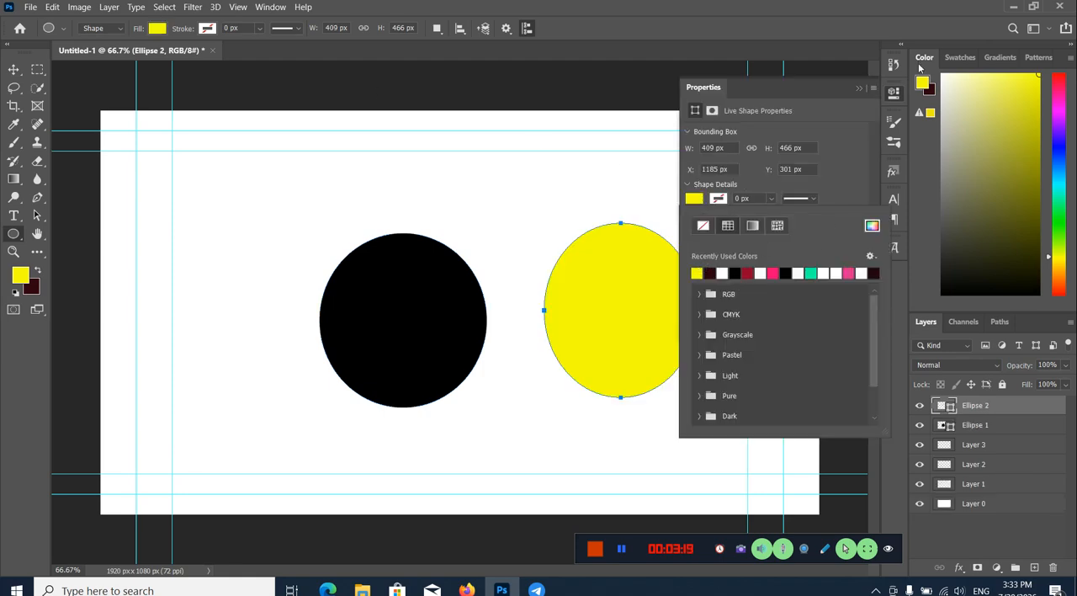
click(895, 98)
click(895, 92)
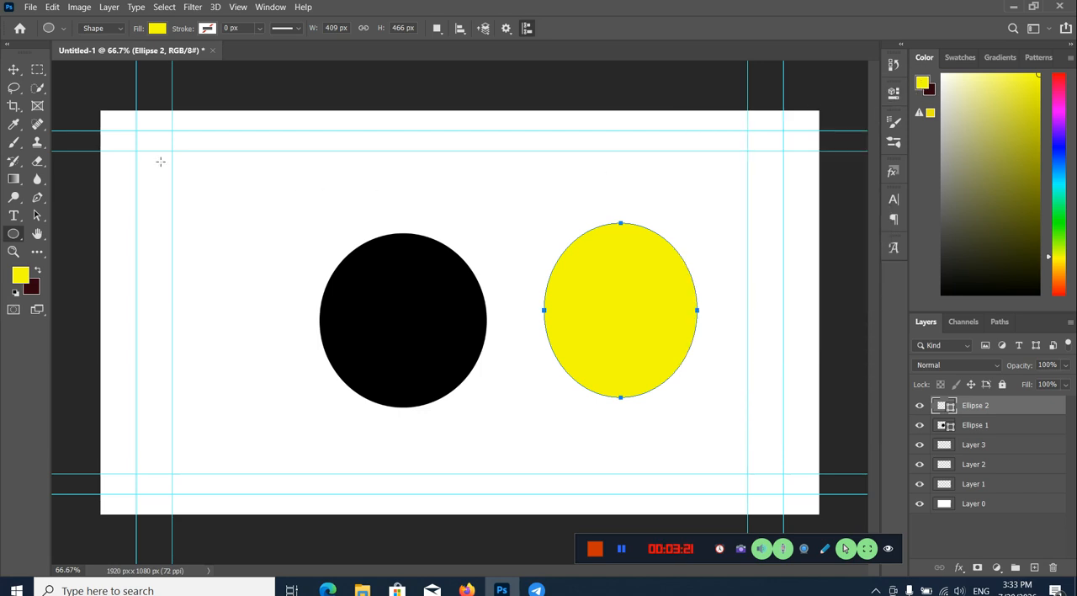
click(13, 69)
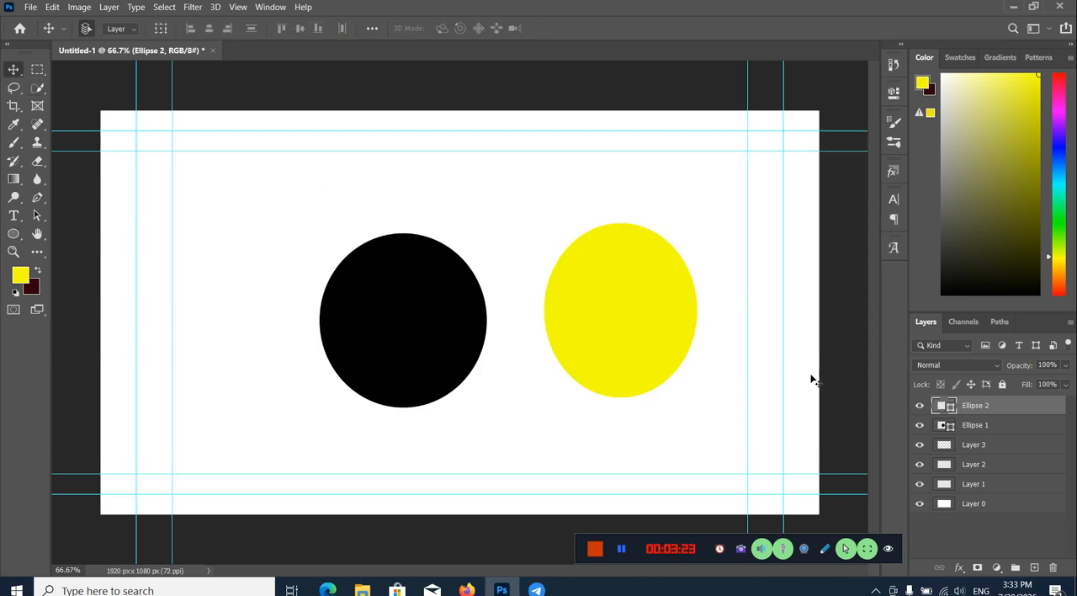
Step: Move the yellow ellipse to overlap the black one, and place the Ellipse 1 layer above Ellipse 2 with both ellipses level
drag(633, 341, 590, 340)
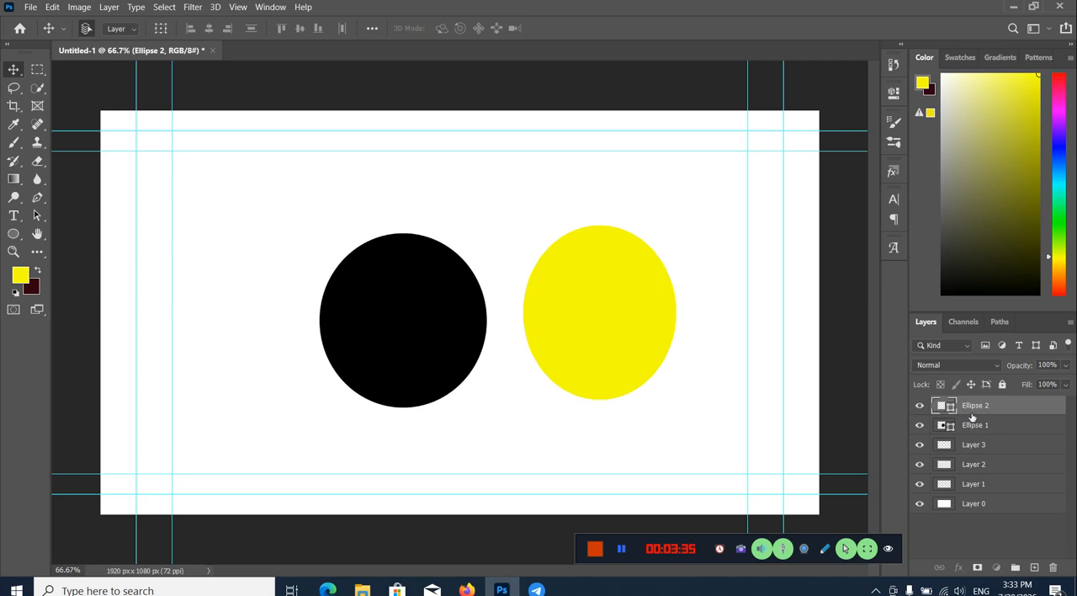
mouse_move(979, 406)
mouse_down()
mouse_move(977, 439)
mouse_move(976, 399)
mouse_up()
drag(622, 332, 547, 303)
drag(1002, 428, 993, 404)
drag(456, 332, 383, 329)
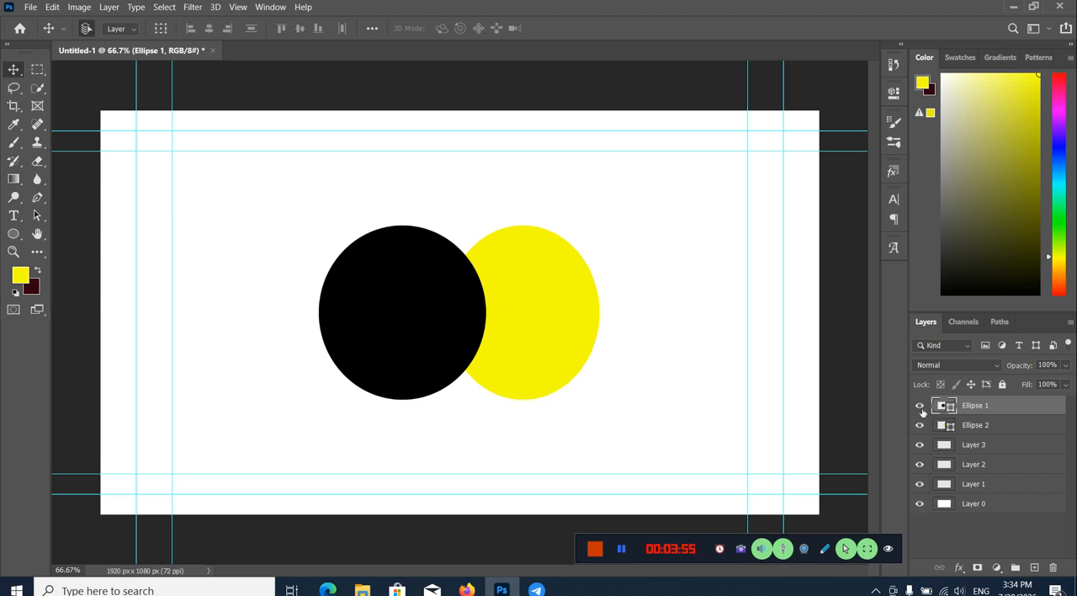
Step: Toggle the visibility of the Ellipse 1 layer several times and leave it hidden
click(922, 410)
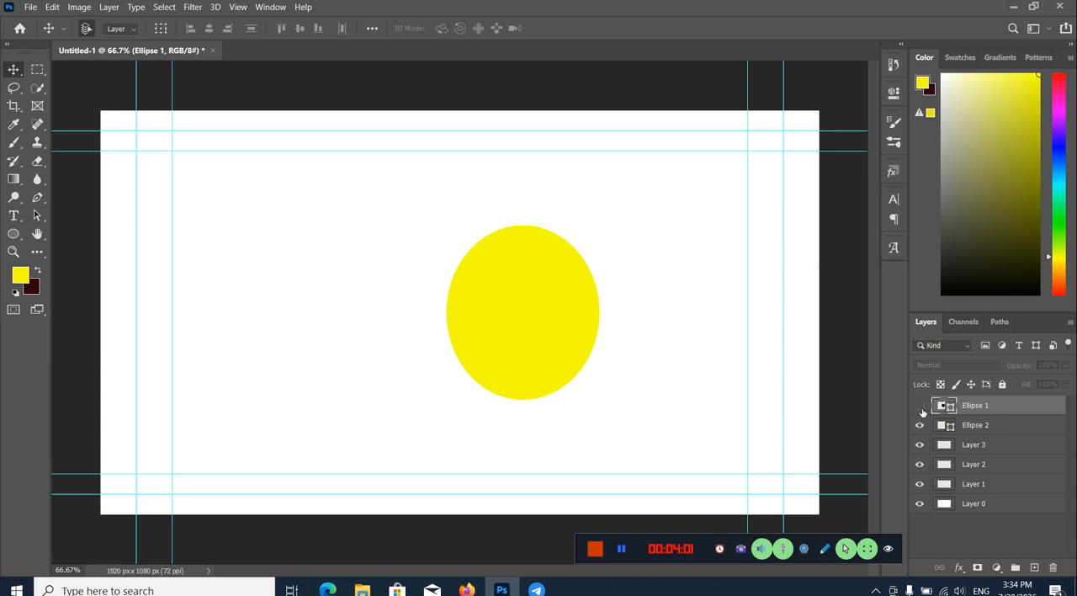
click(920, 406)
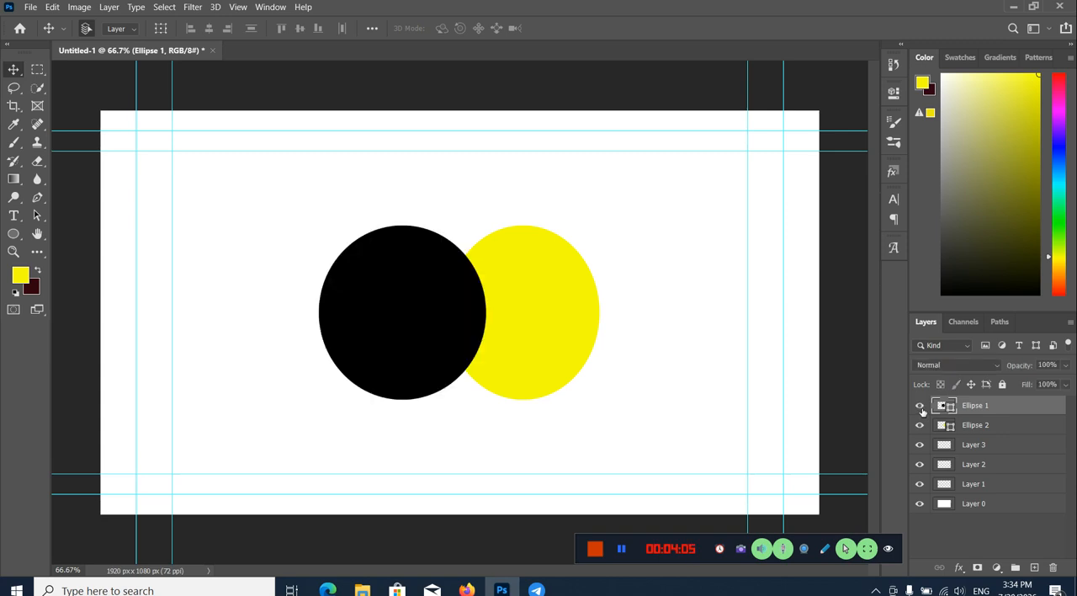
click(919, 407)
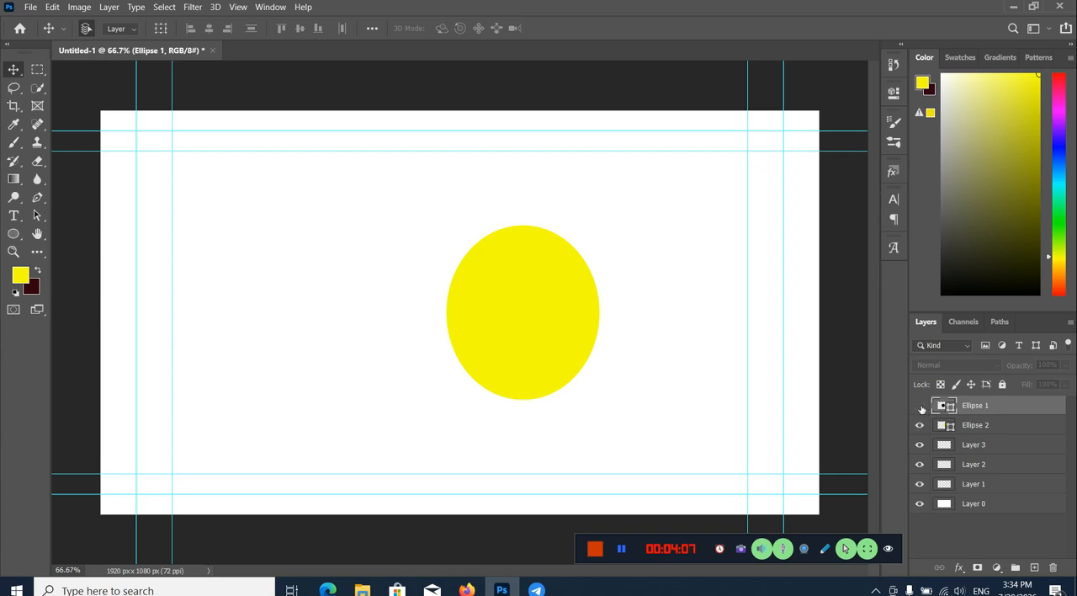
click(920, 406)
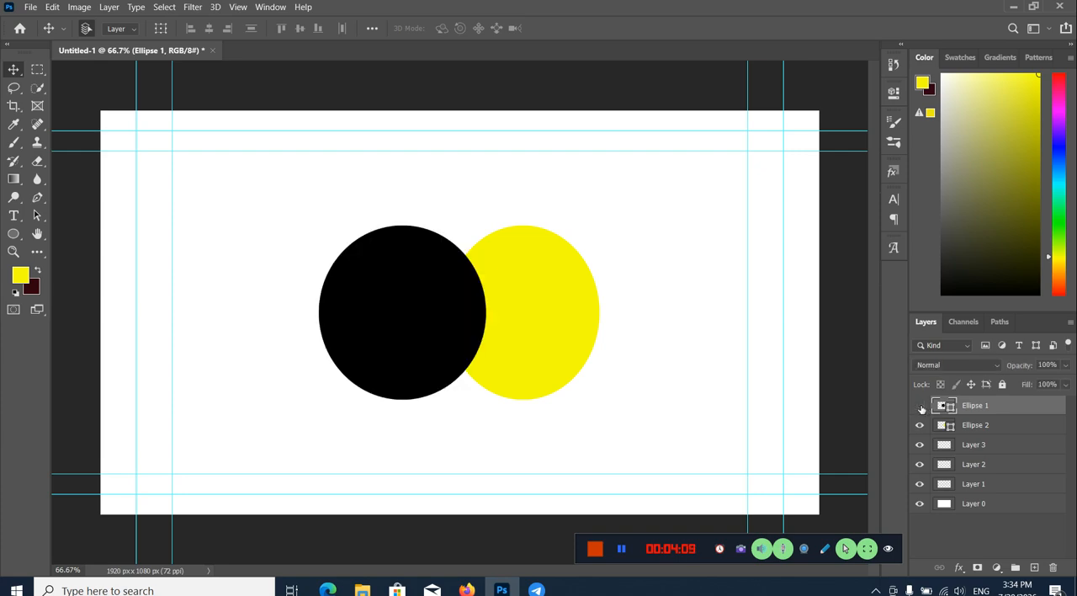
click(920, 406)
double_click(975, 405)
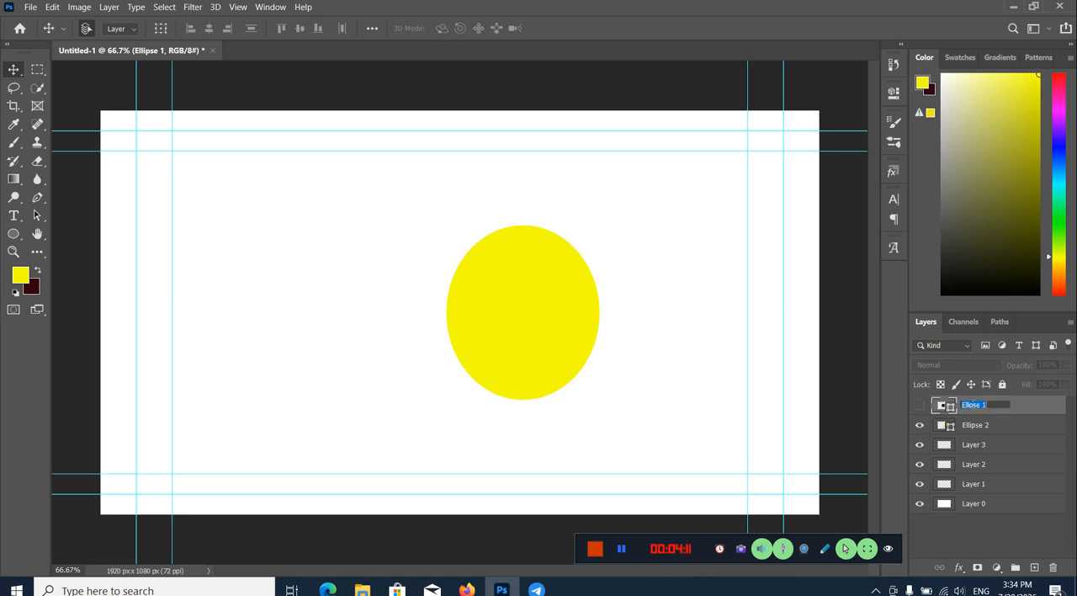
right_click(1000, 407)
key(Escape)
Step: Rename the Ellipse 2 layer with a person's first name in lowercase and deselect all layers
double_click(985, 425)
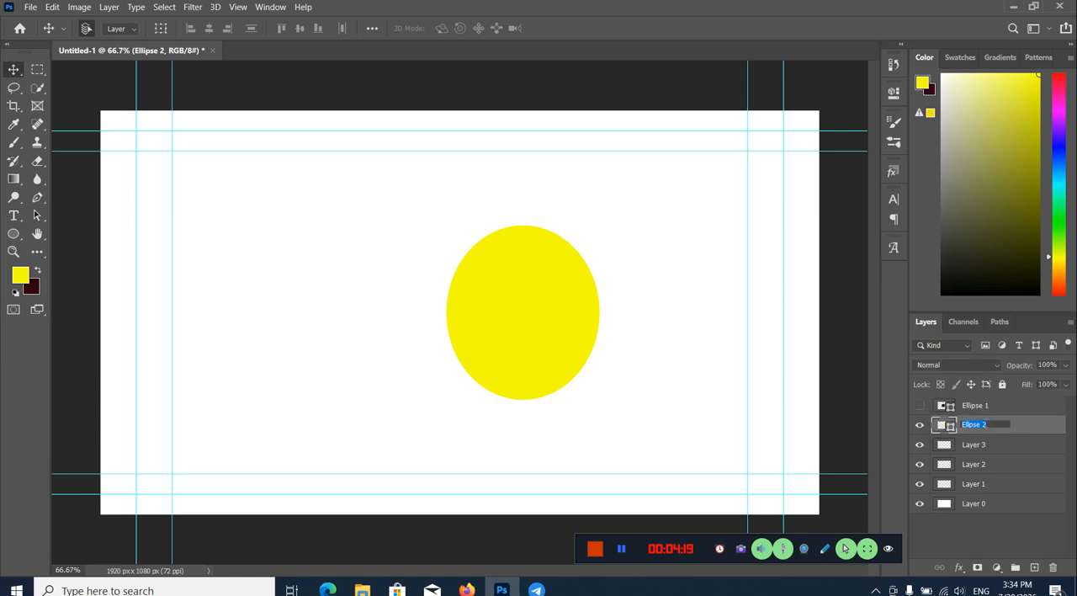
key(BackSpace)
text(S)
click(1012, 542)
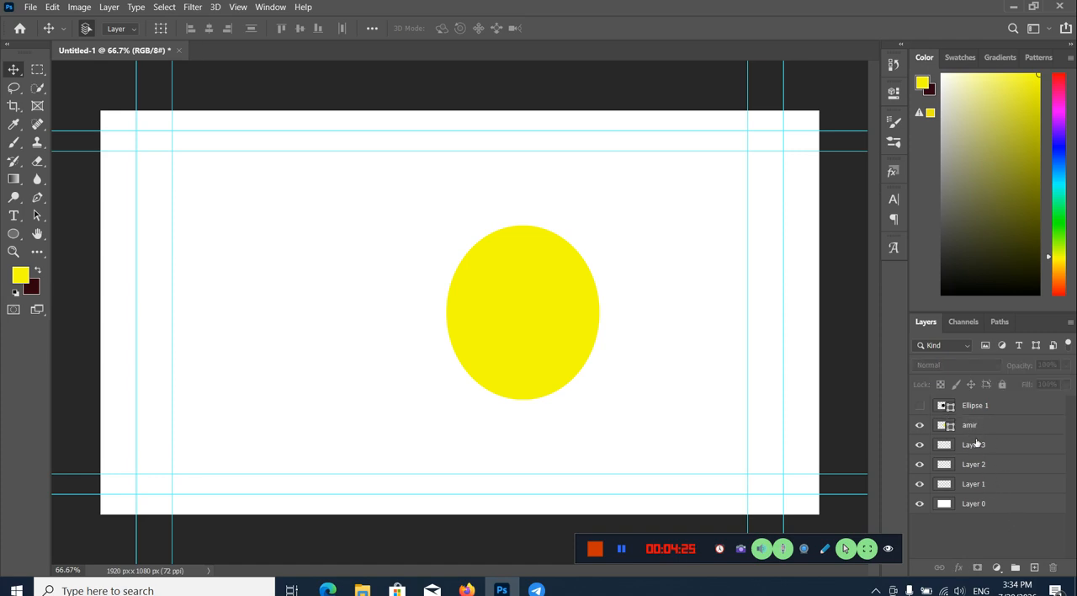
right_click(983, 426)
right_click(1009, 426)
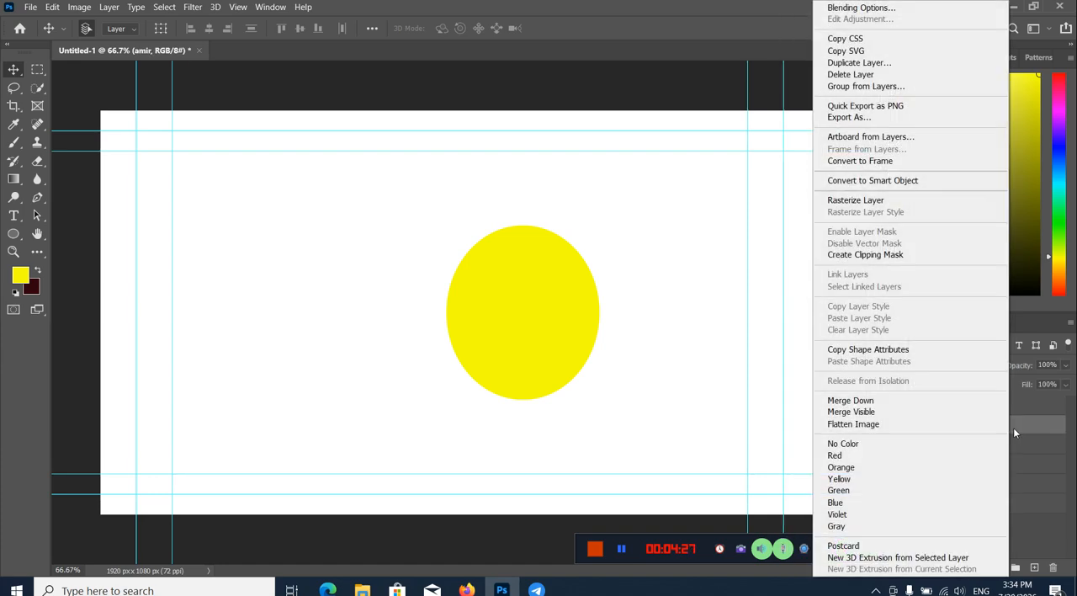
click(1066, 435)
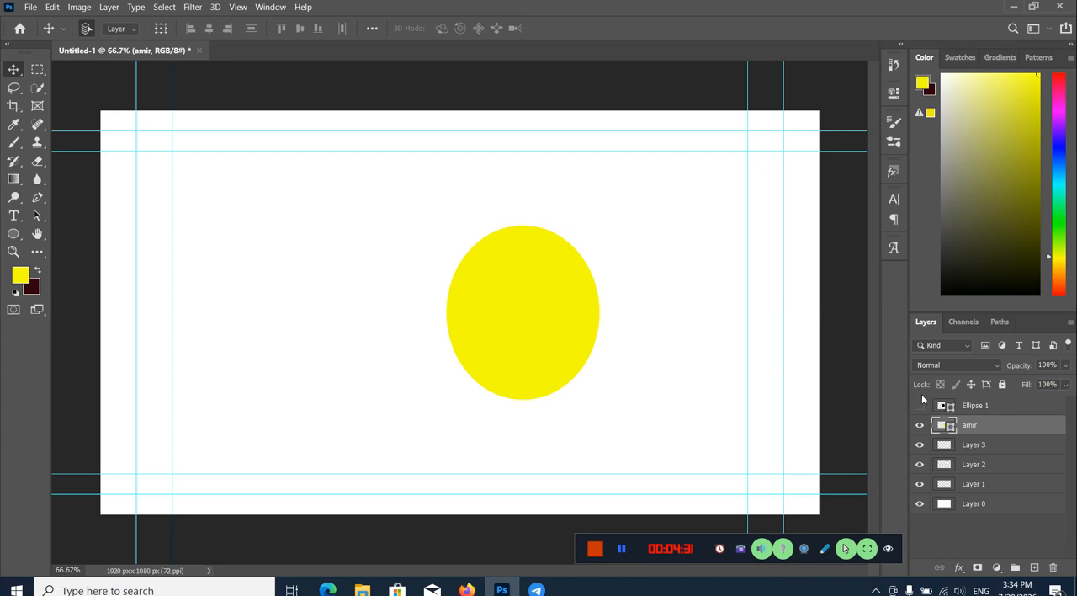
Step: Convert Layer 3 to a smart object
click(1006, 444)
right_click(1006, 441)
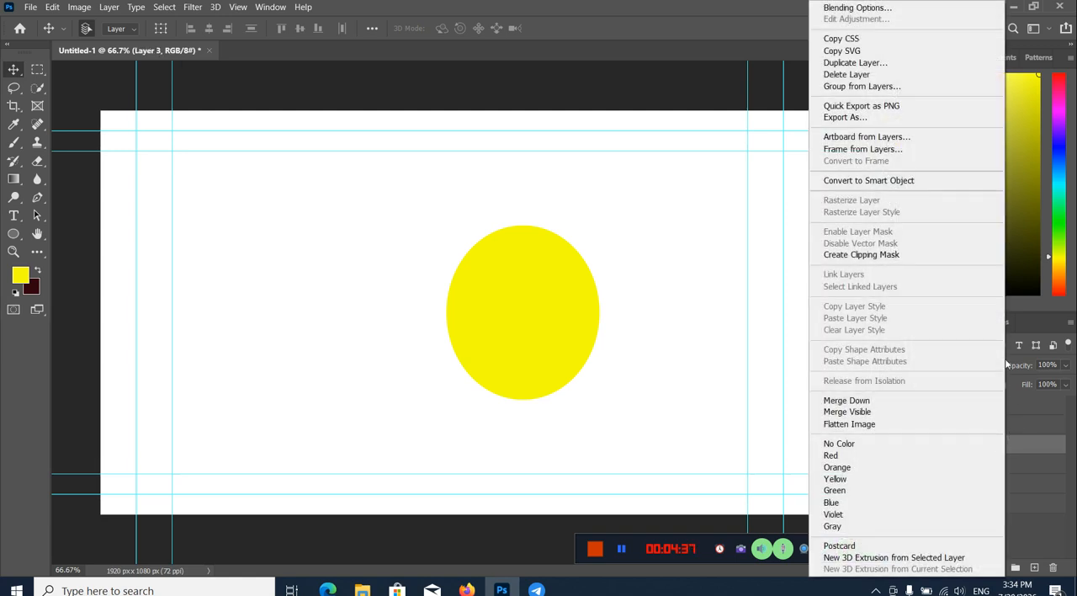
click(858, 181)
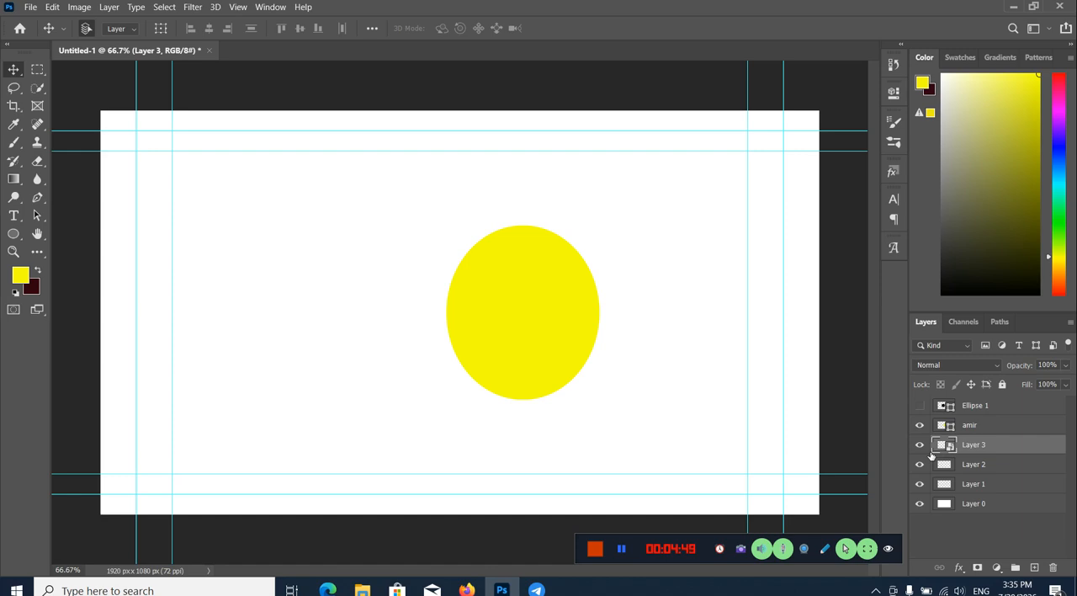
Step: Move the yellow ellipse slightly right and down, and rasterize its shape layer
drag(557, 353, 572, 360)
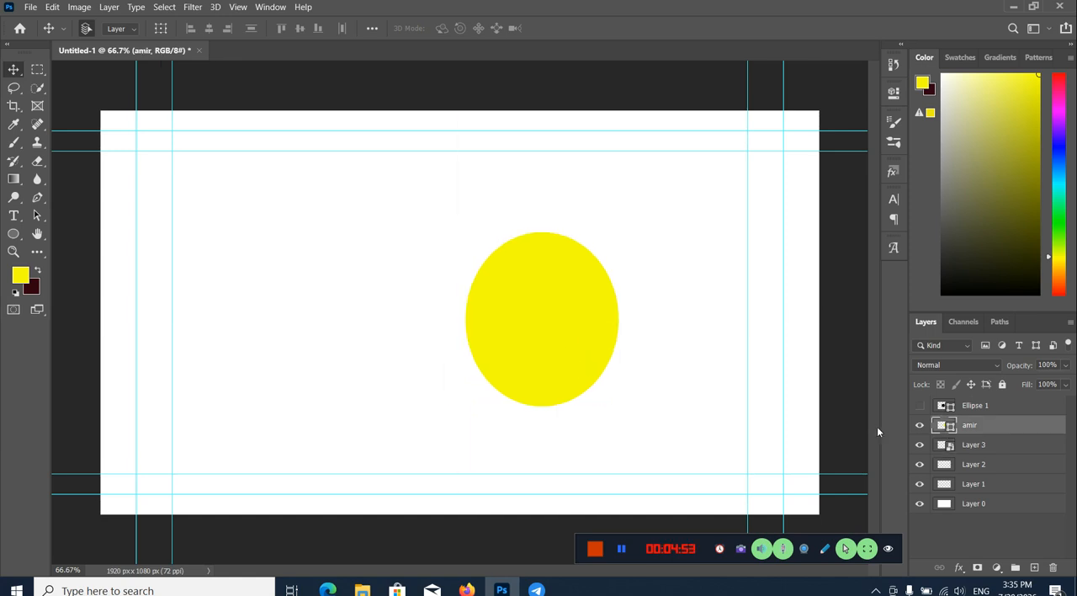
right_click(1001, 425)
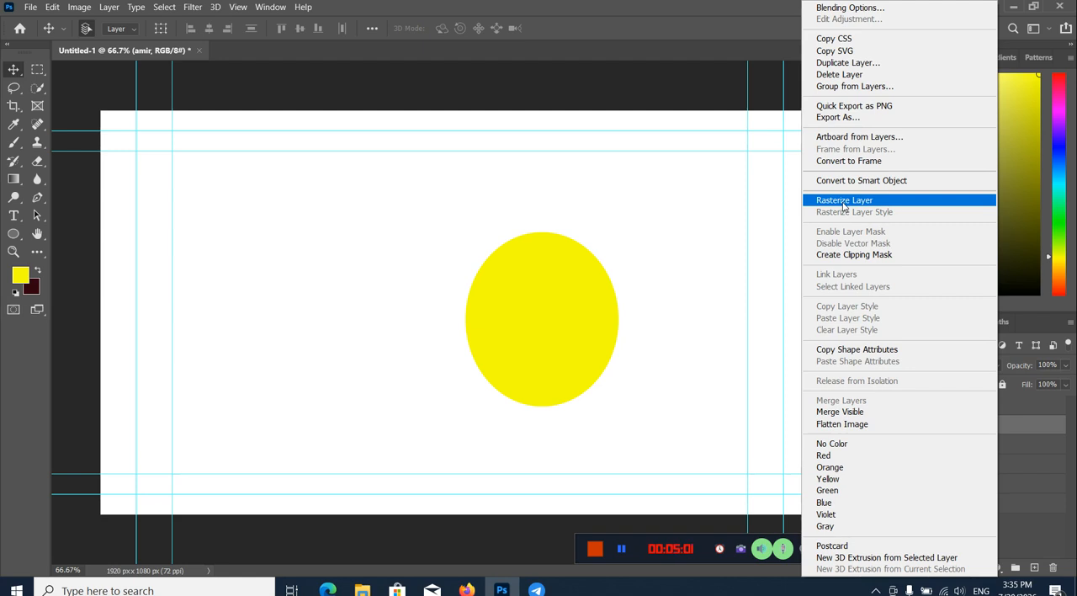
click(843, 202)
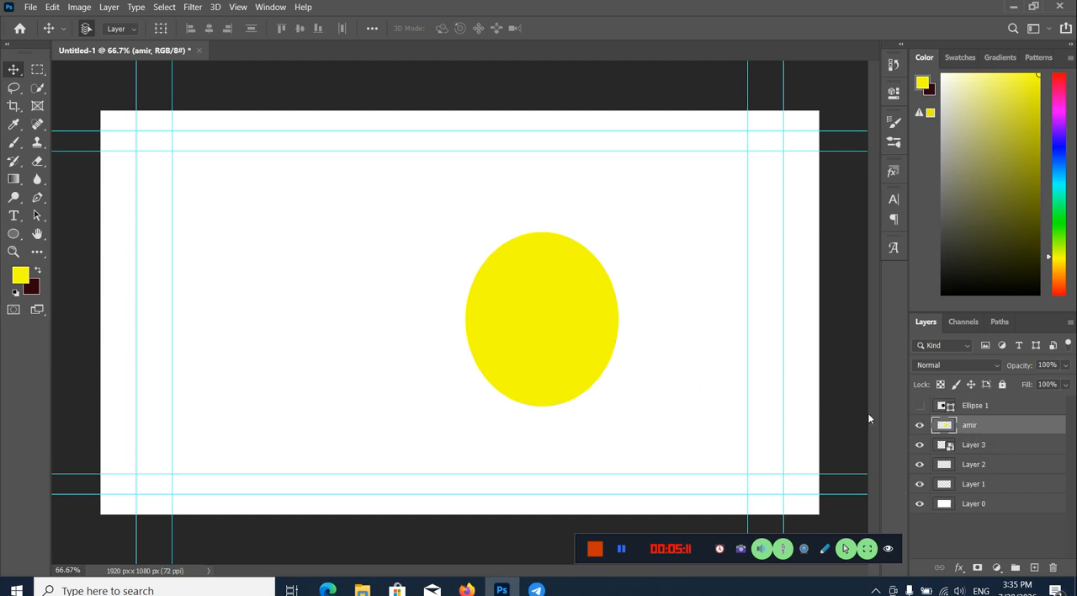
Step: Convert the yellow ellipse's layer to a smart object and briefly switch to the Brush Tool and back to the Move Tool
right_click(1005, 424)
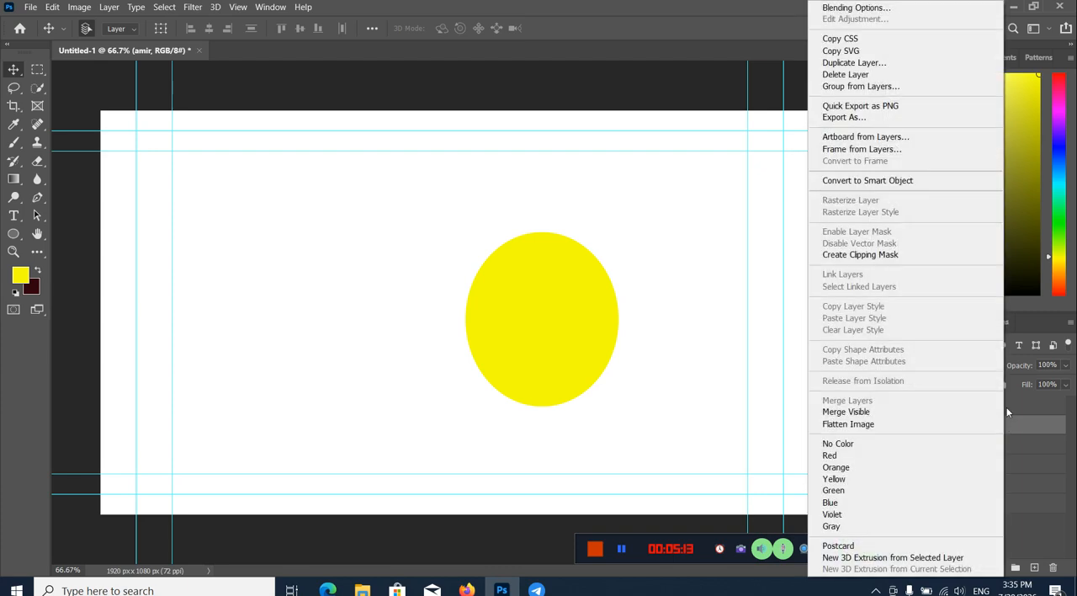
click(867, 178)
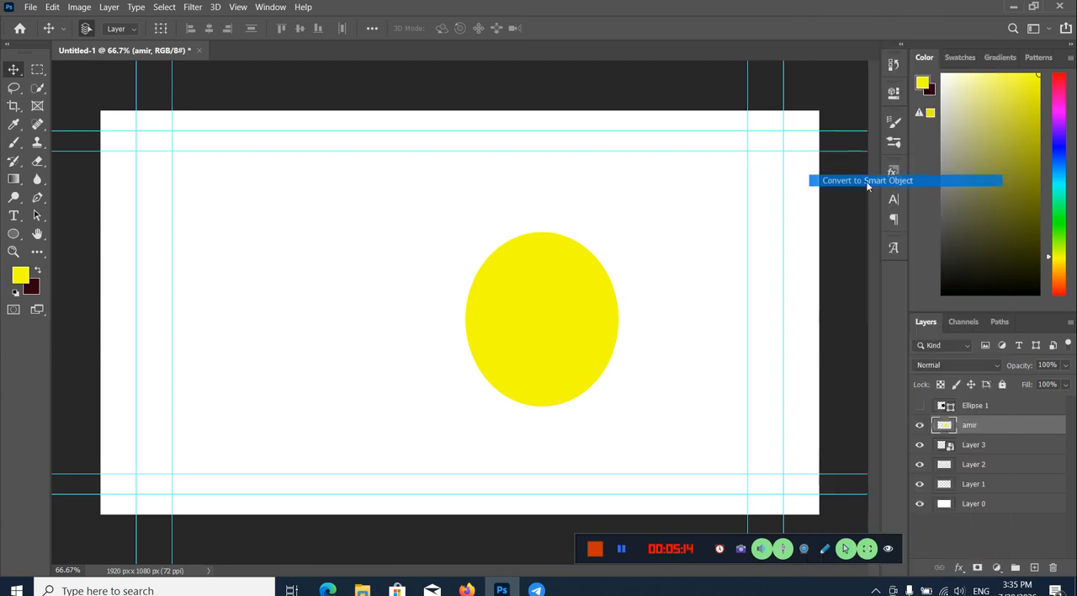
click(12, 144)
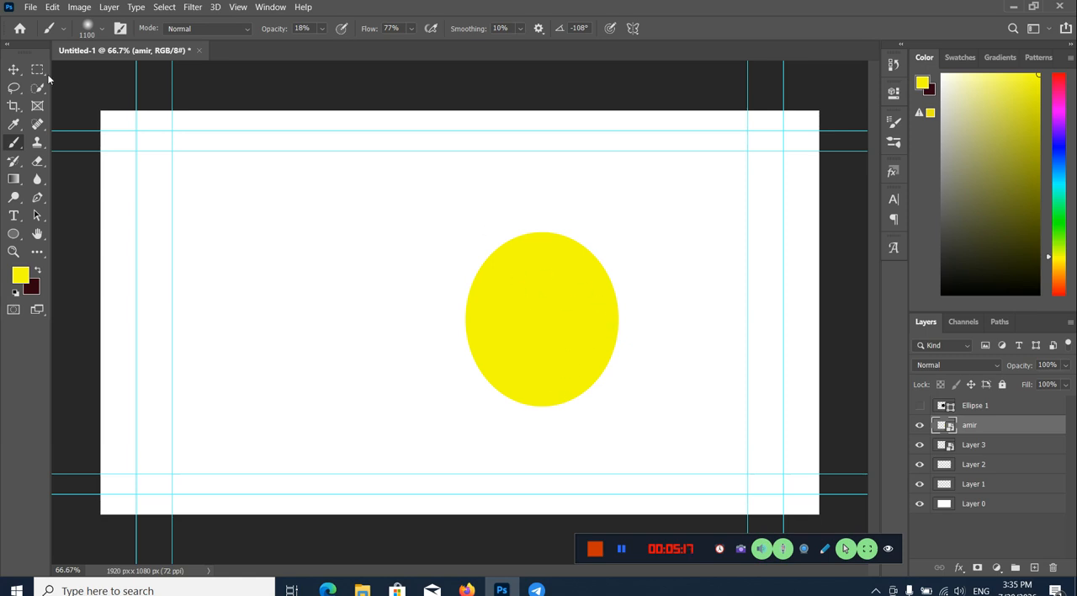
click(13, 69)
Step: Rasterize the yellow ellipse's smart object layer and briefly switch to the Brush Tool before returning to the Move Tool
right_click(956, 422)
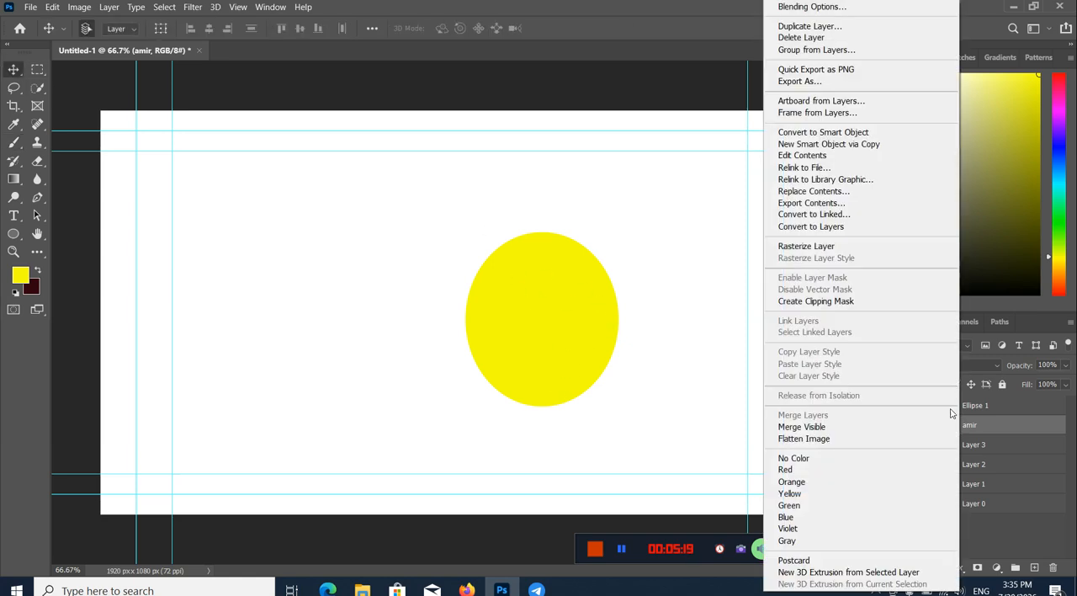
click(807, 246)
click(11, 149)
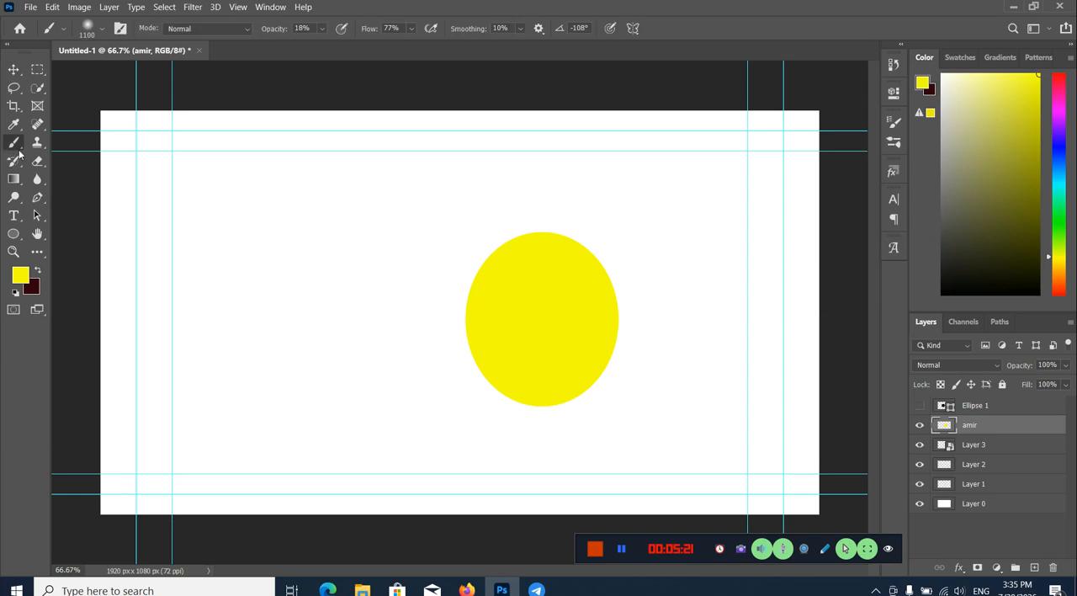
click(12, 72)
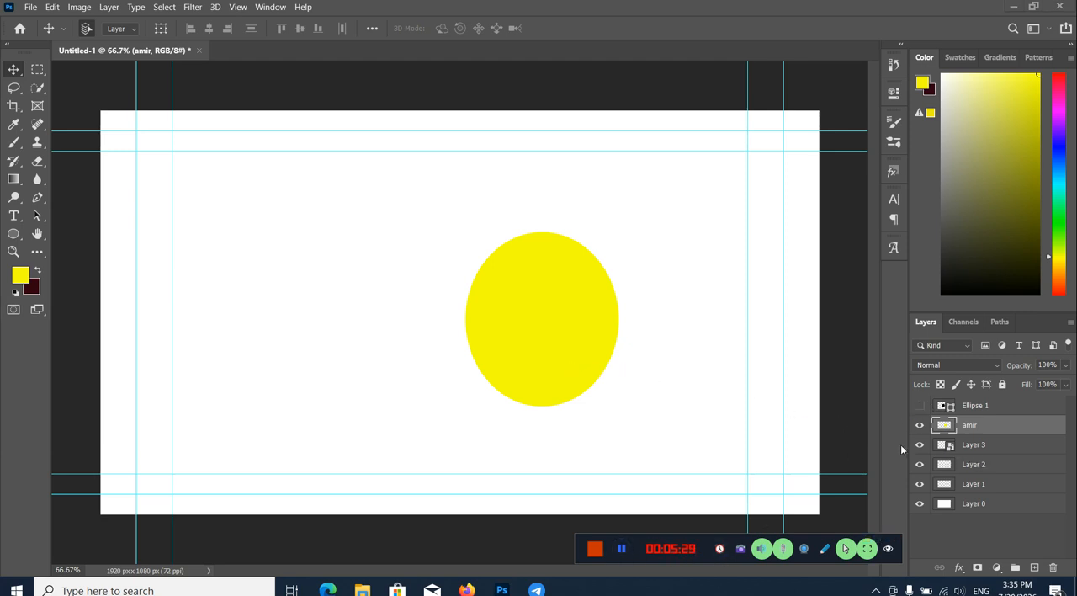
Step: Load the yellow ellipse's layer outline as a selection and deselect it again
ctrl+click(945, 425)
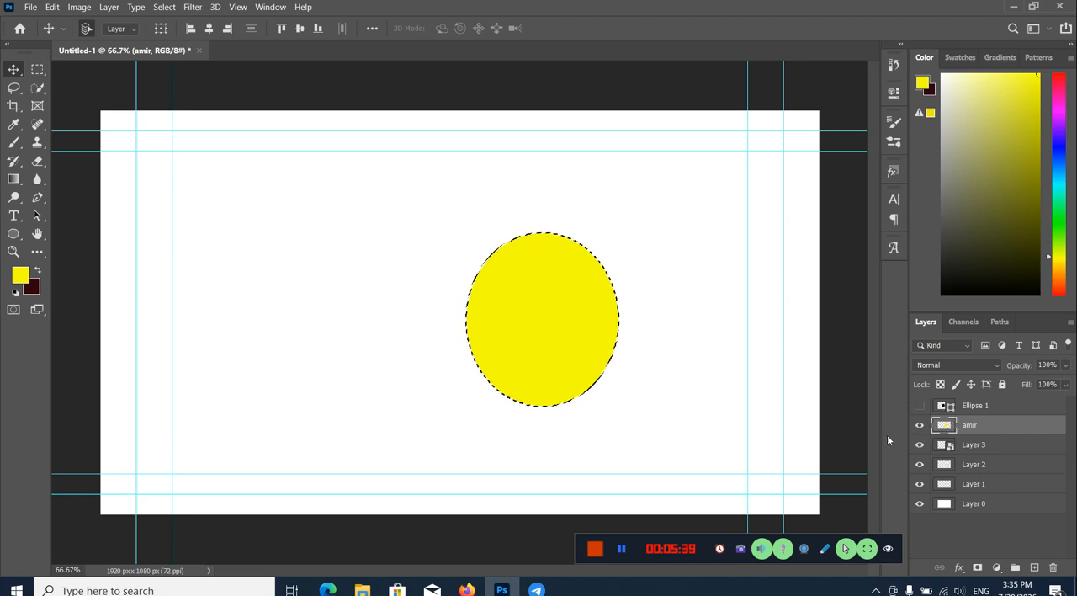
key(ctrl)
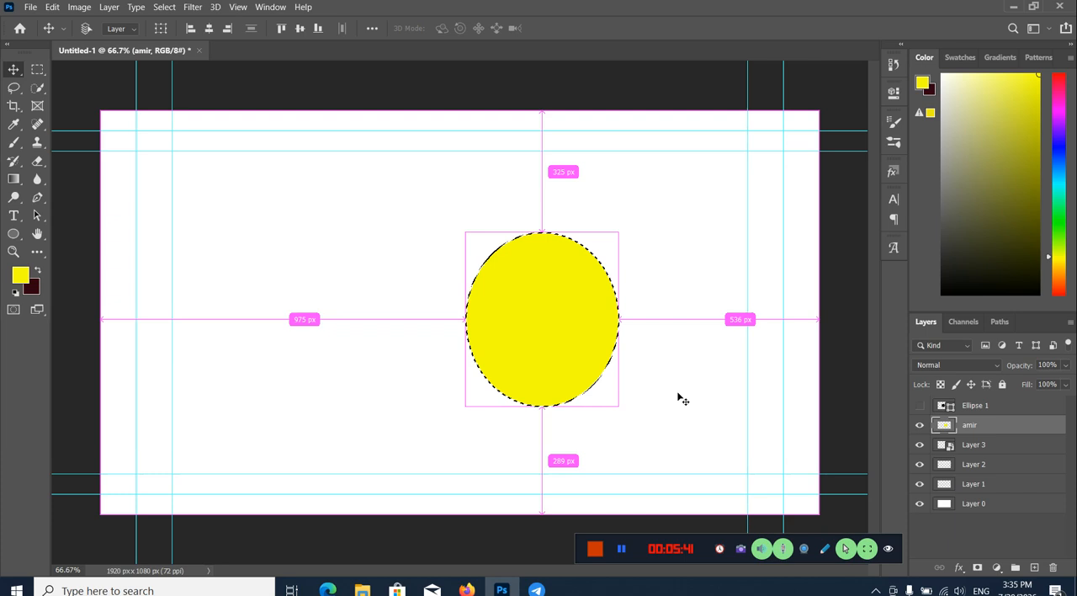
key(ctrl+d)
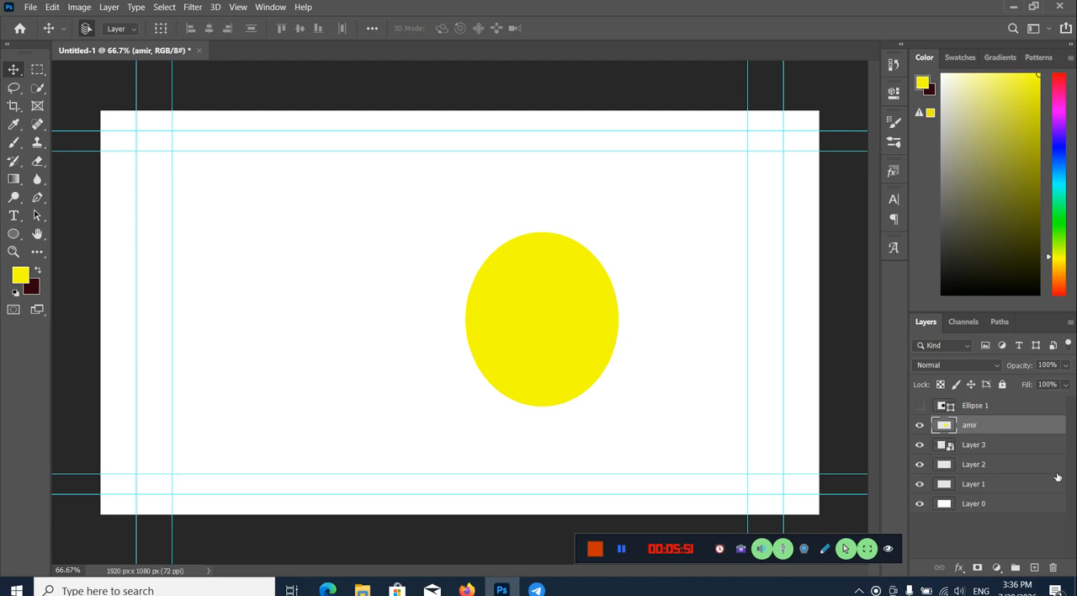
click(622, 549)
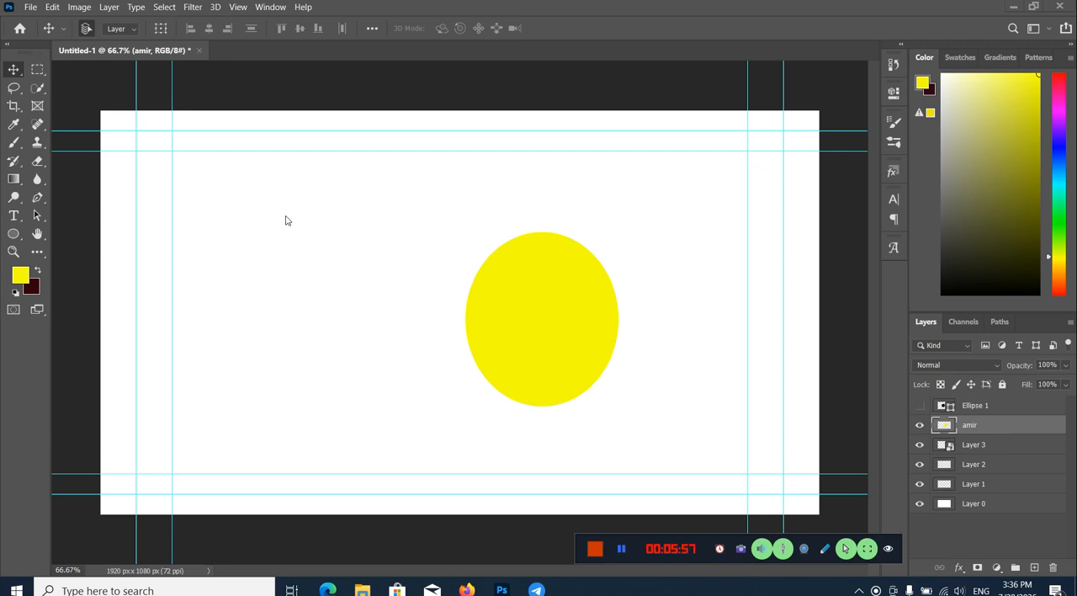
Step: Review the available file formats and save the document on the computer's Desktop as Untitled-1.psd in Photoshop format
click(32, 9)
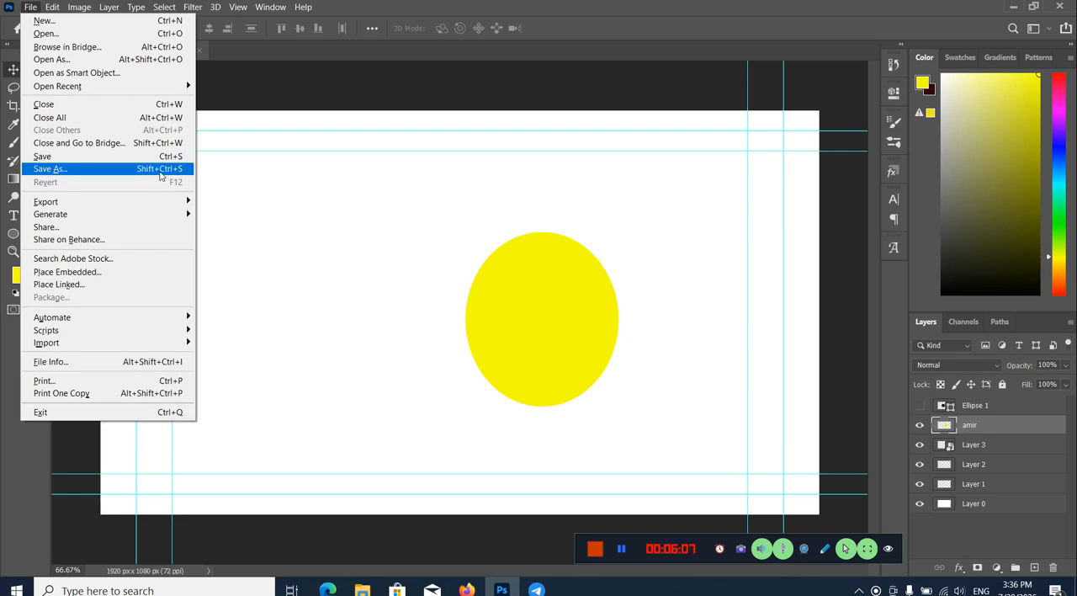
click(156, 175)
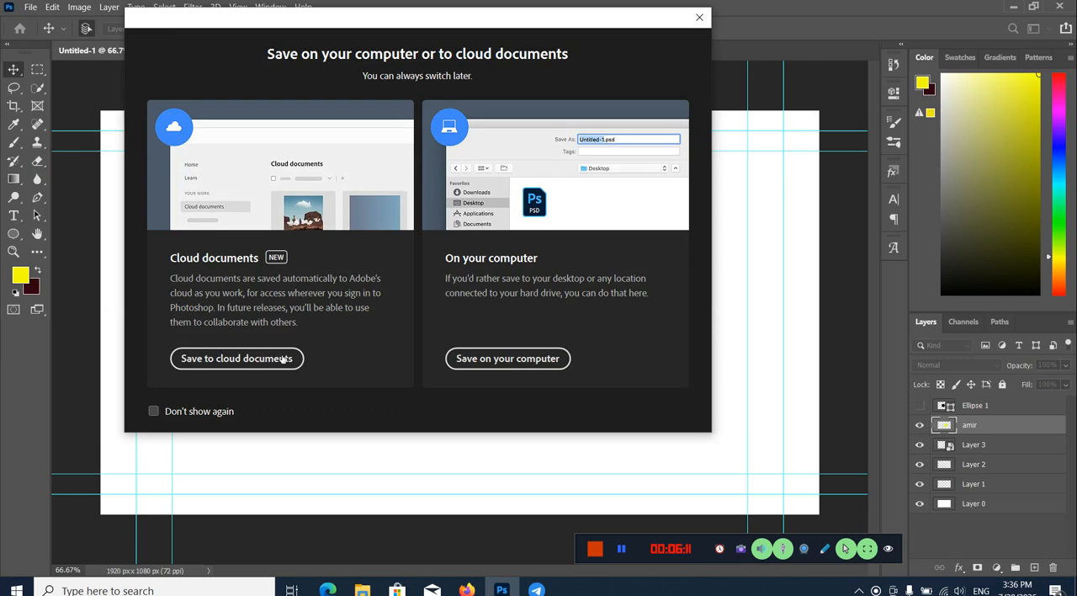
click(507, 358)
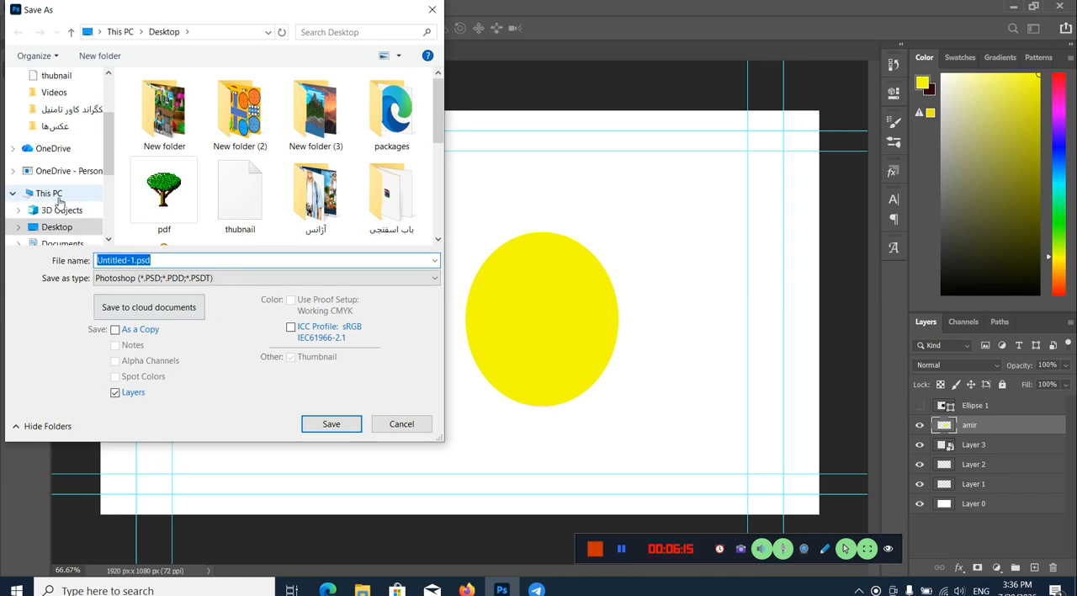
click(203, 261)
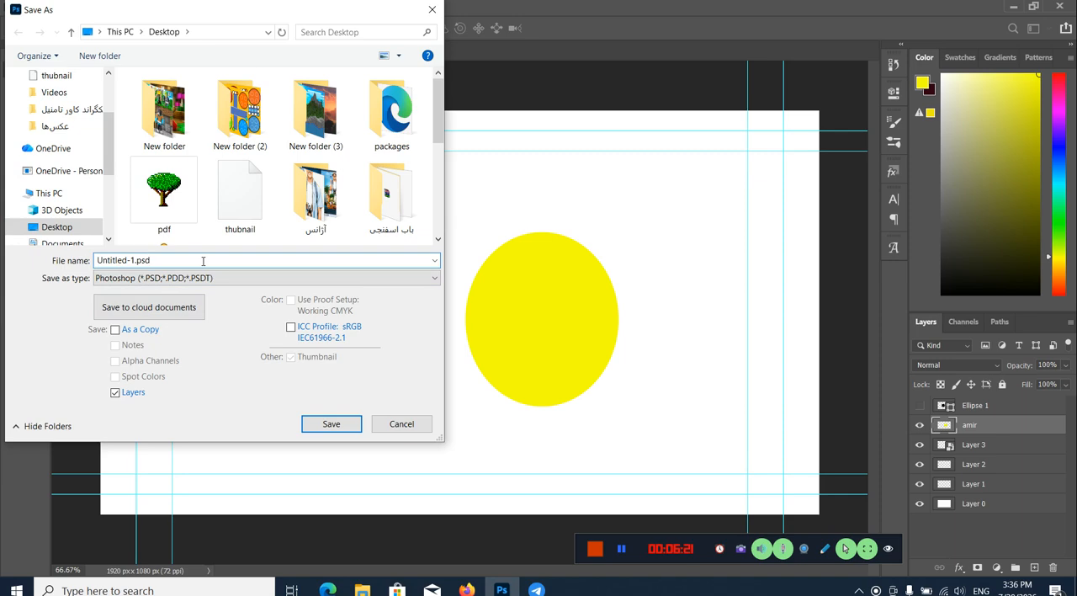
click(211, 277)
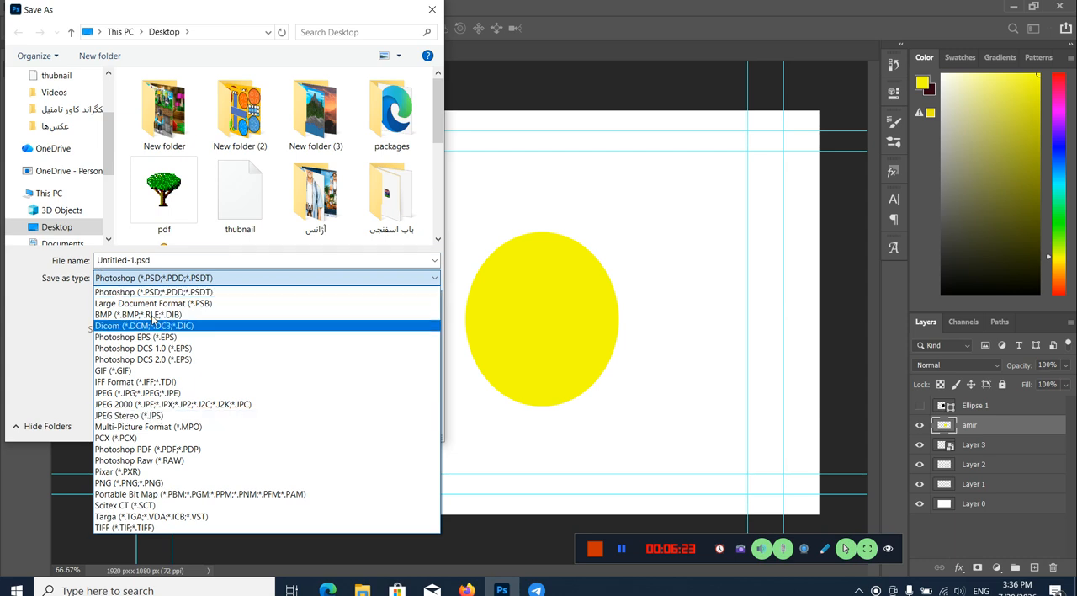
click(233, 280)
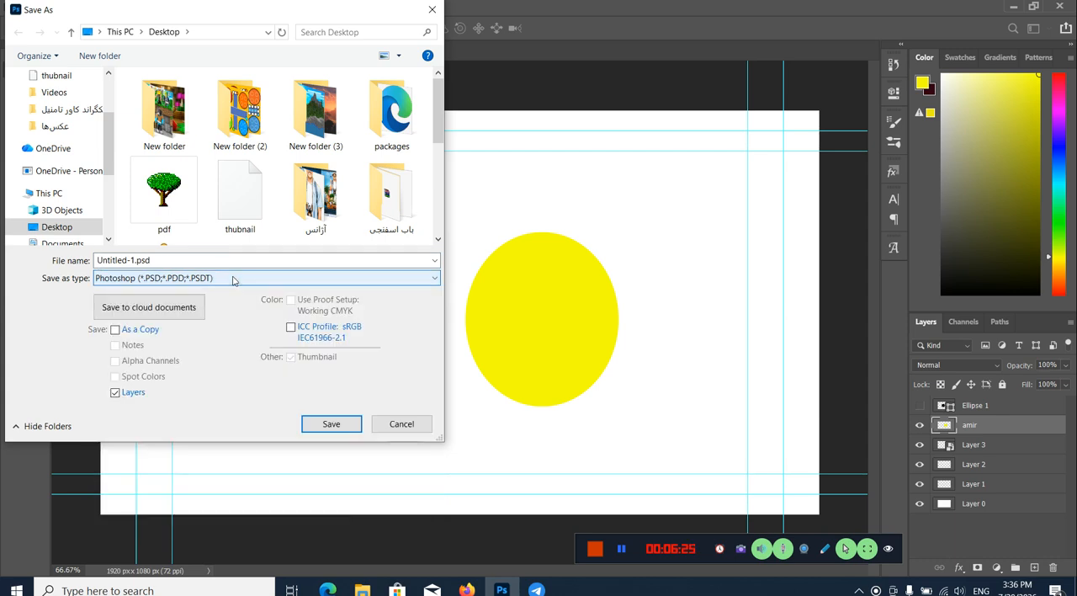
click(234, 279)
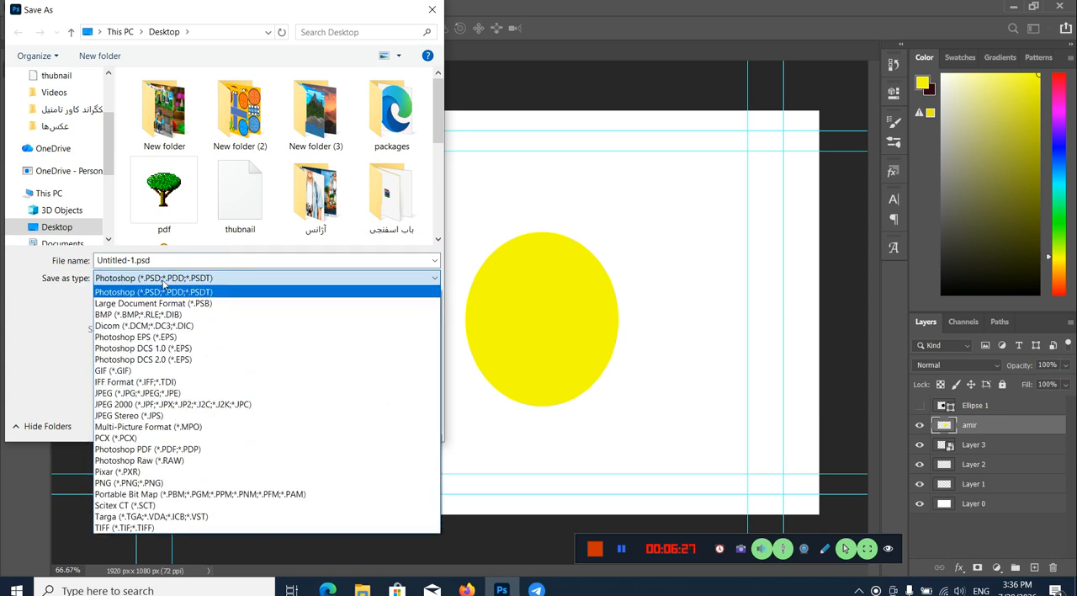
click(226, 281)
click(227, 281)
click(240, 293)
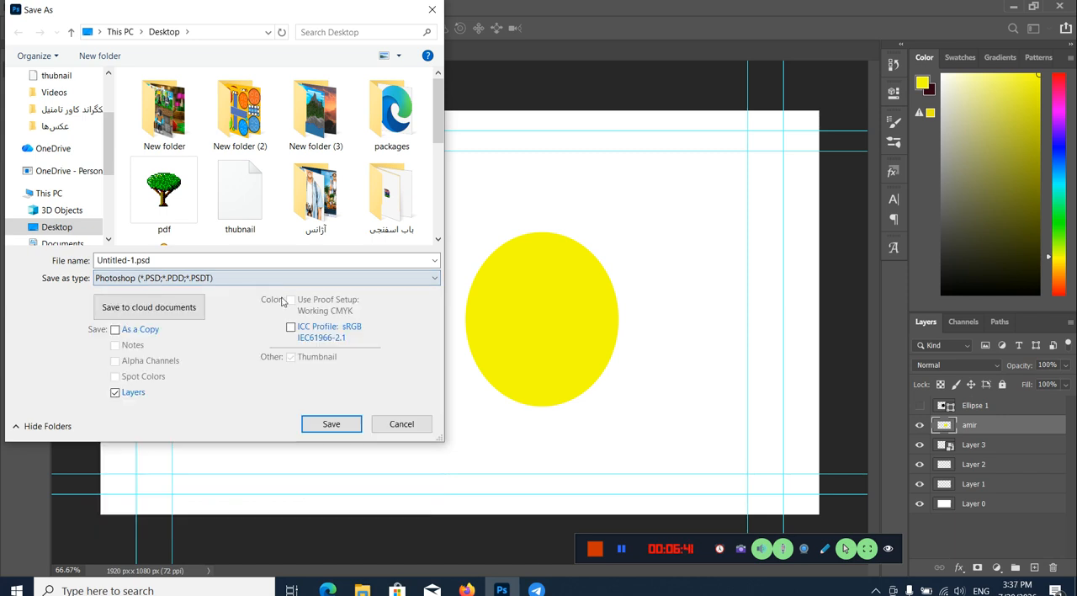
click(353, 426)
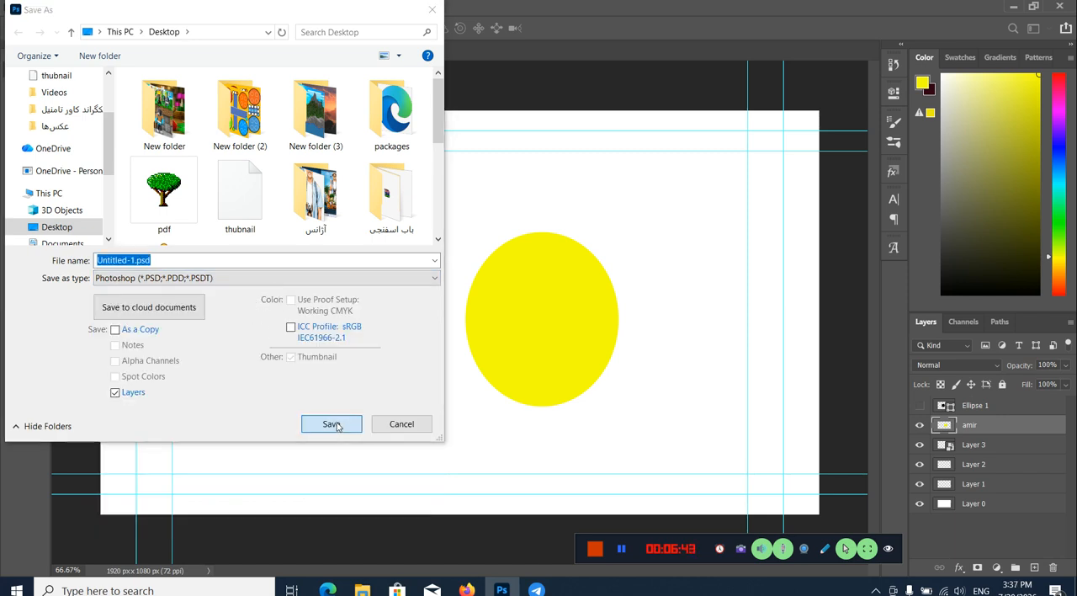
Step: Complete the Photoshop-format save and minimize the application to reveal the desktop
click(580, 299)
click(661, 152)
click(1013, 6)
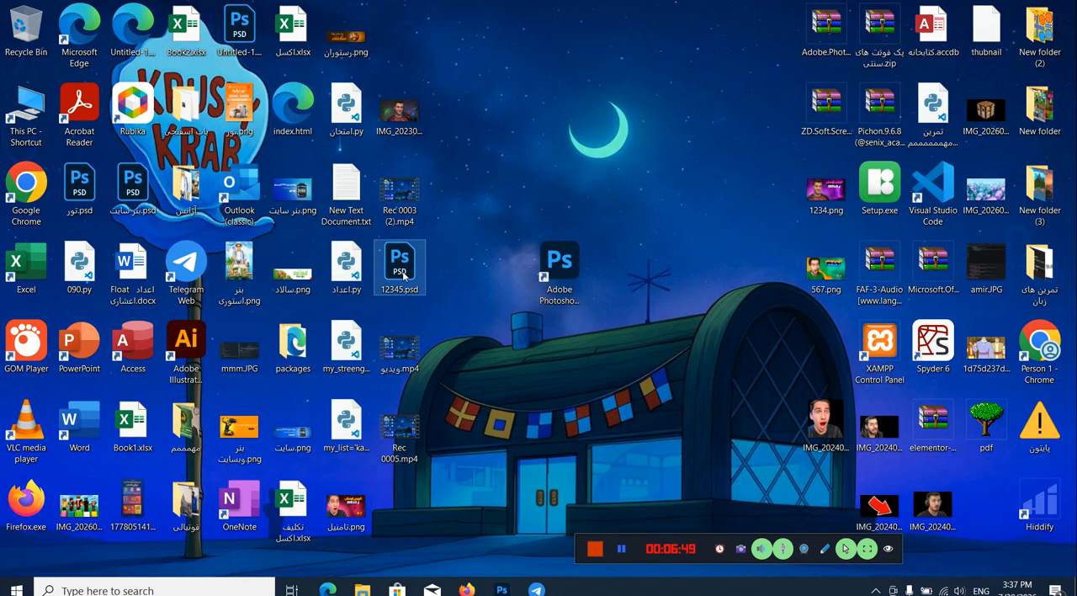
Step: Open the saved Untitled-1.psd from the desktop and move the yellow ellipse up and slightly left on the canvas
click(621, 549)
click(625, 554)
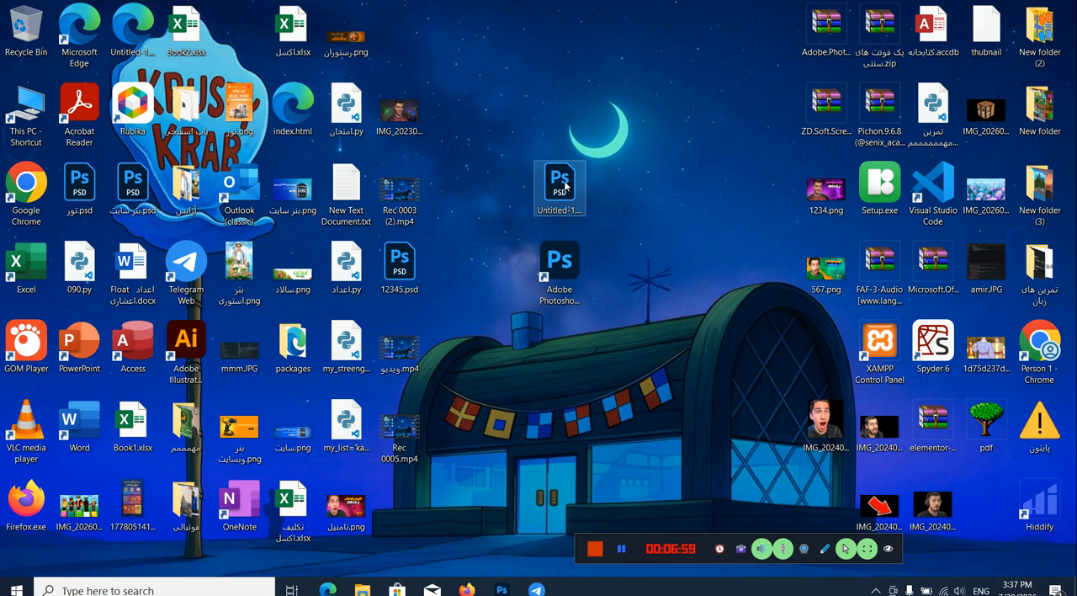
double_click(562, 184)
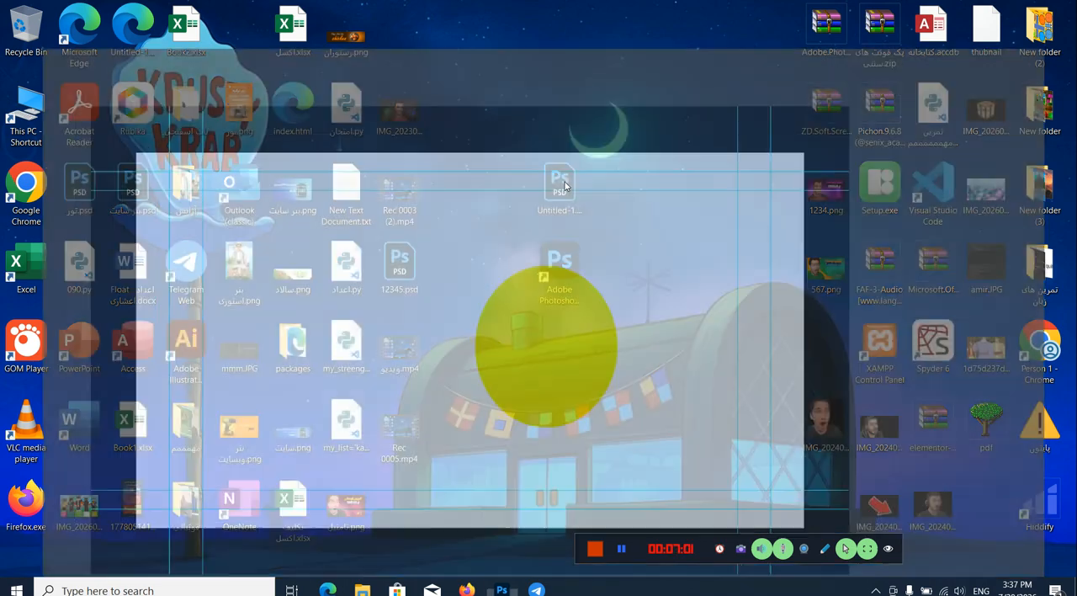
drag(548, 337, 452, 281)
drag(497, 218, 510, 249)
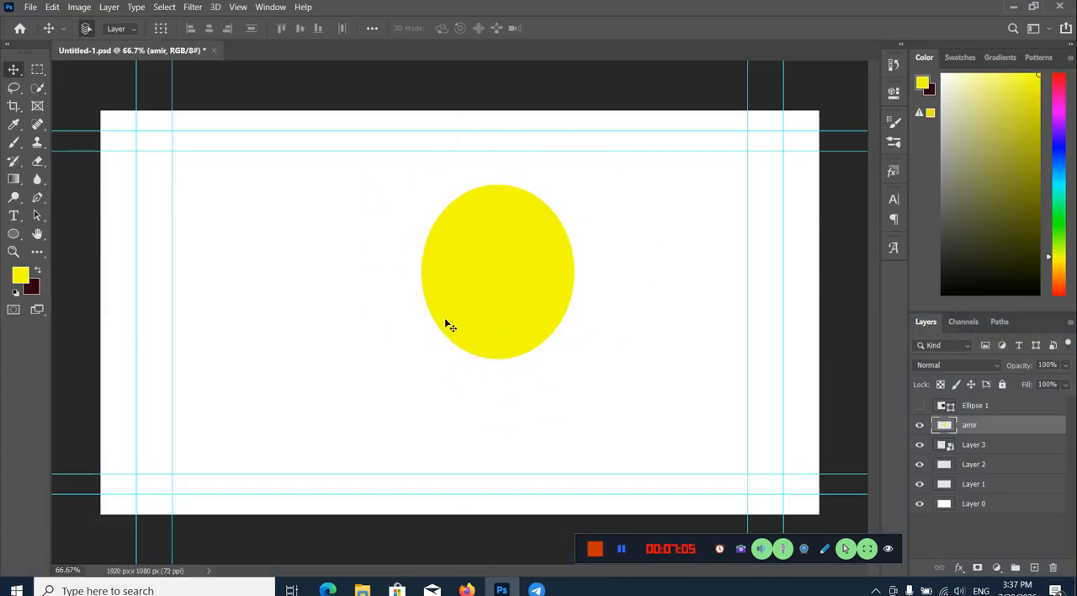
Step: Save the document on the computer's Desktop as a PNG named Untitled-1, using the large file size (fastest saving) option
click(30, 7)
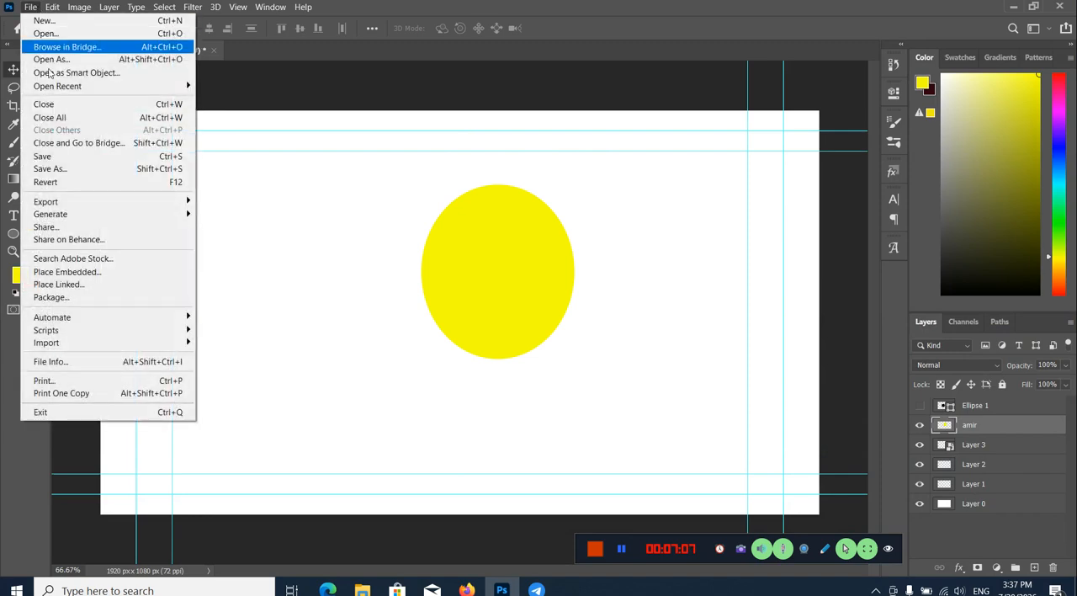
click(57, 169)
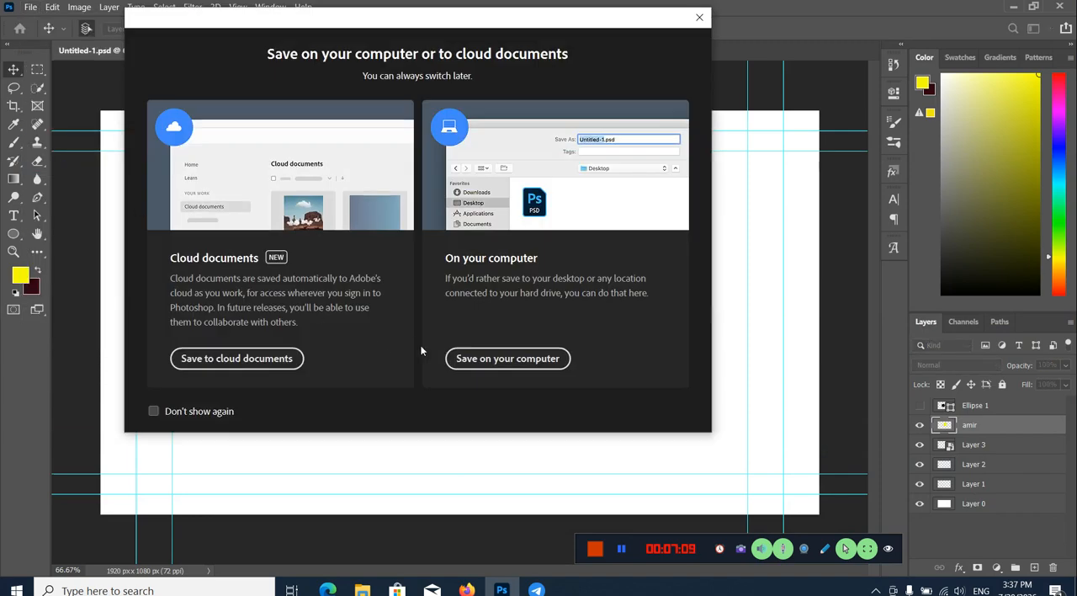
click(454, 356)
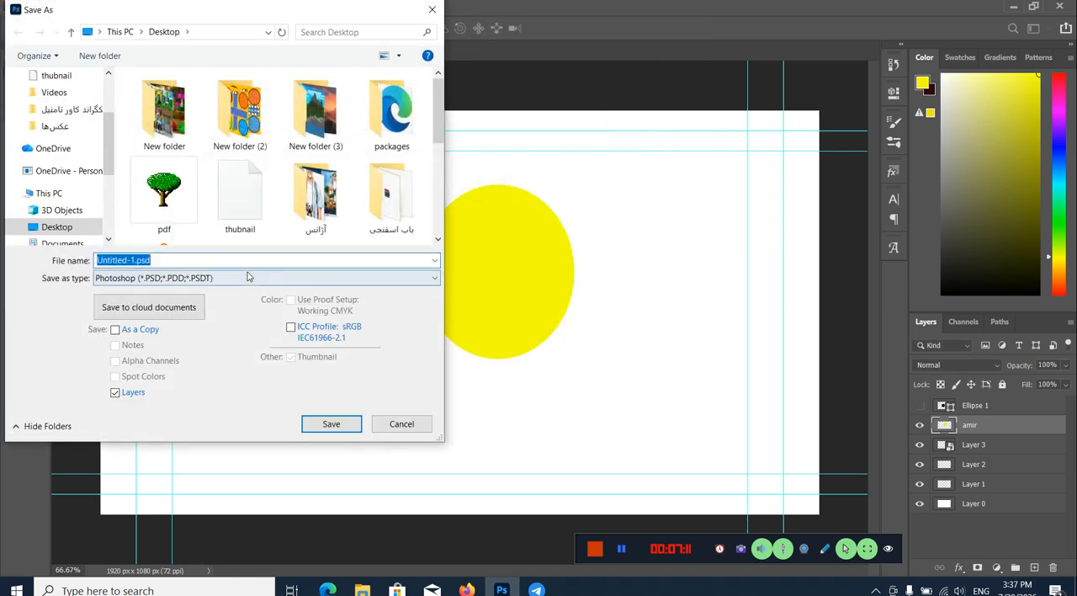
click(252, 277)
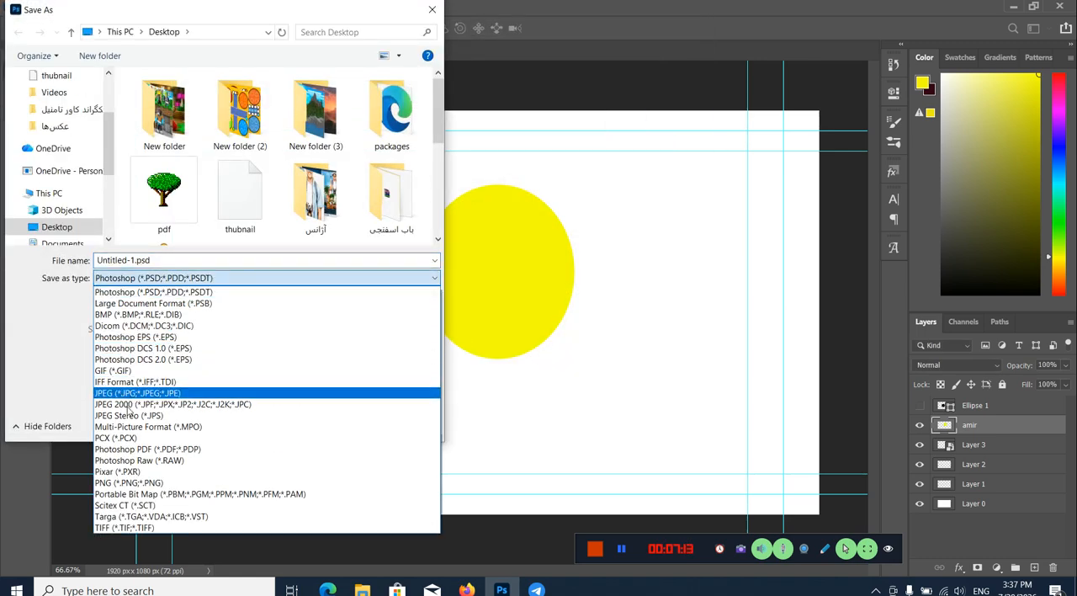
click(129, 483)
click(324, 424)
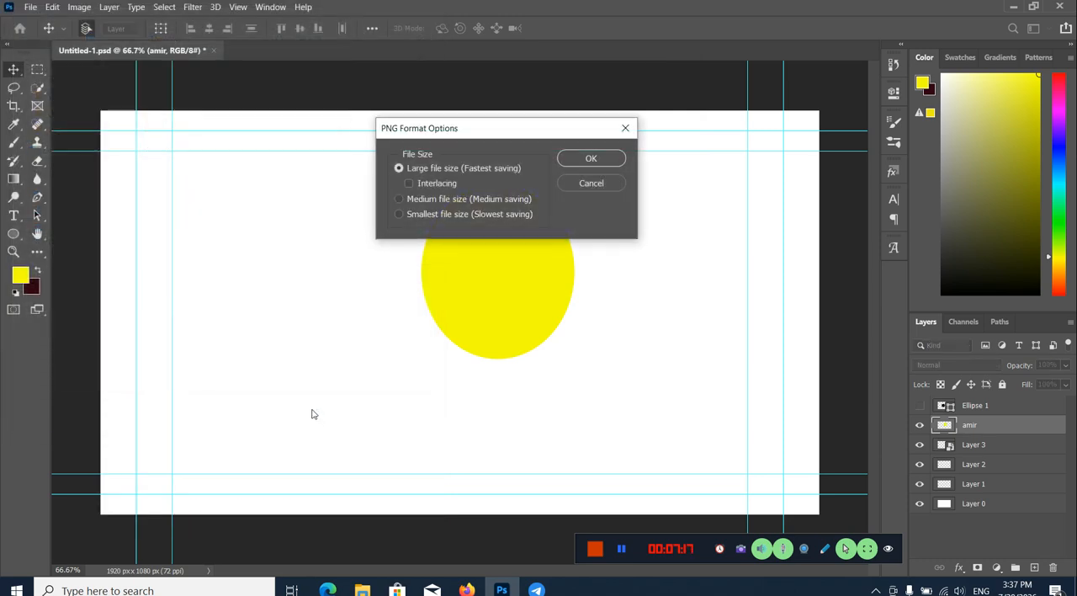
click(620, 162)
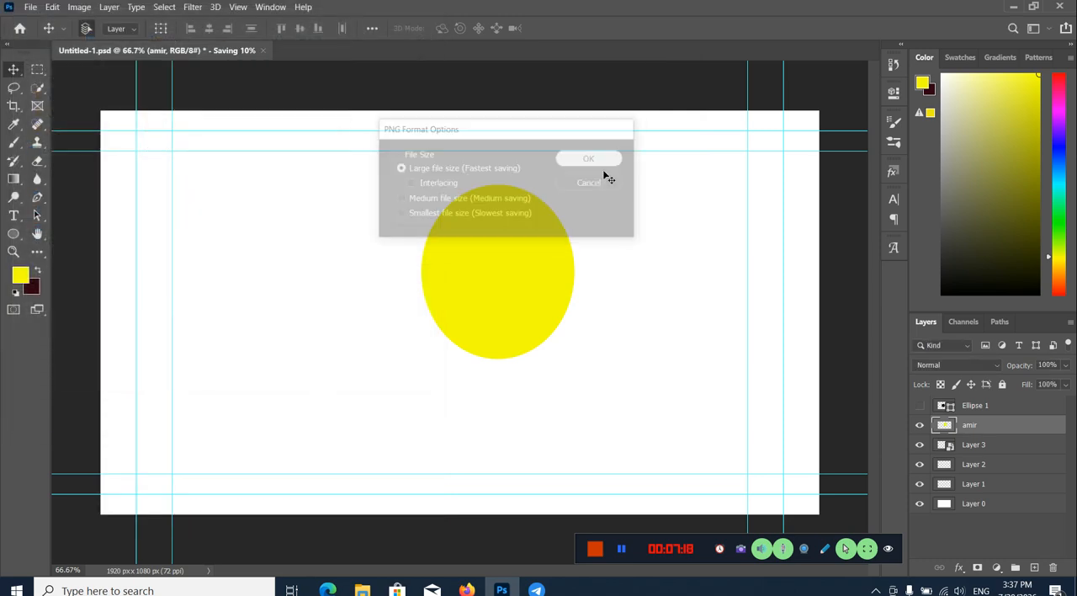
Step: Place the exported Untitled-1.png near the middle of the desktop, view it in Photos, and return to Photoshop
click(1014, 7)
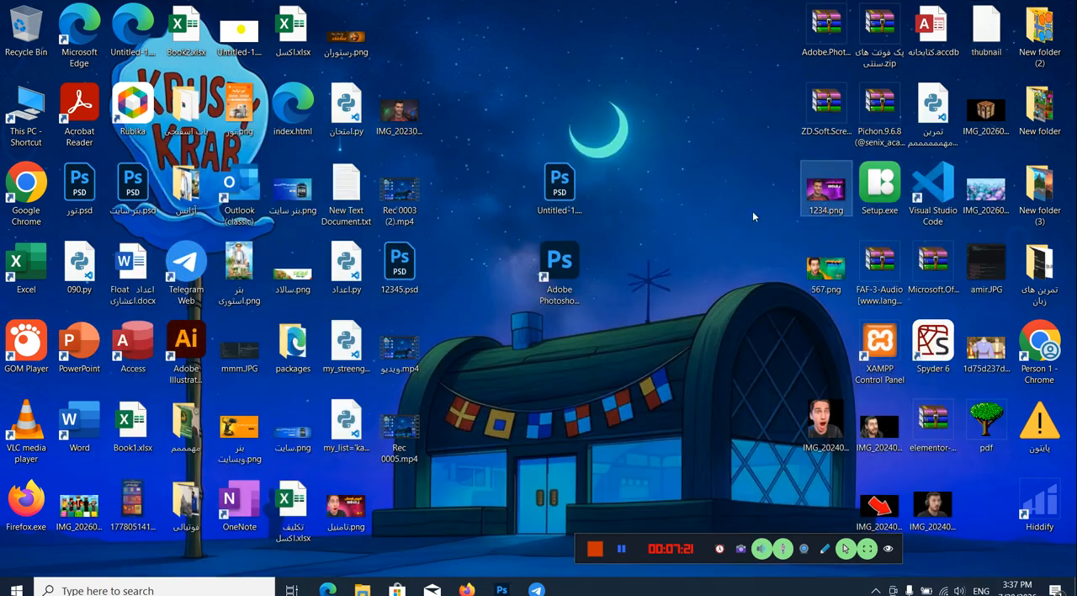
drag(242, 30, 579, 366)
double_click(579, 360)
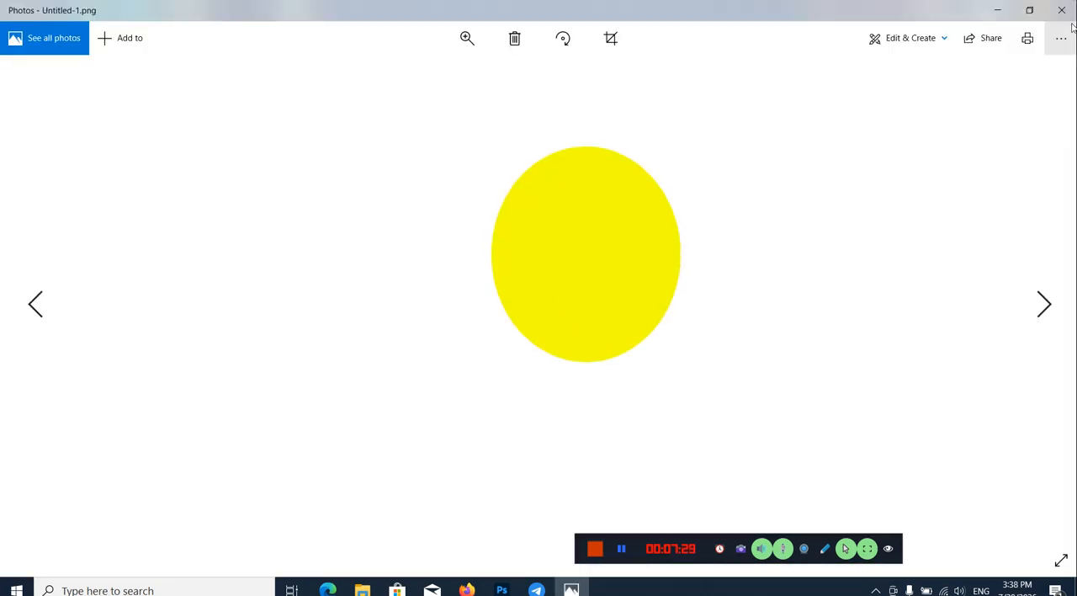
click(1062, 10)
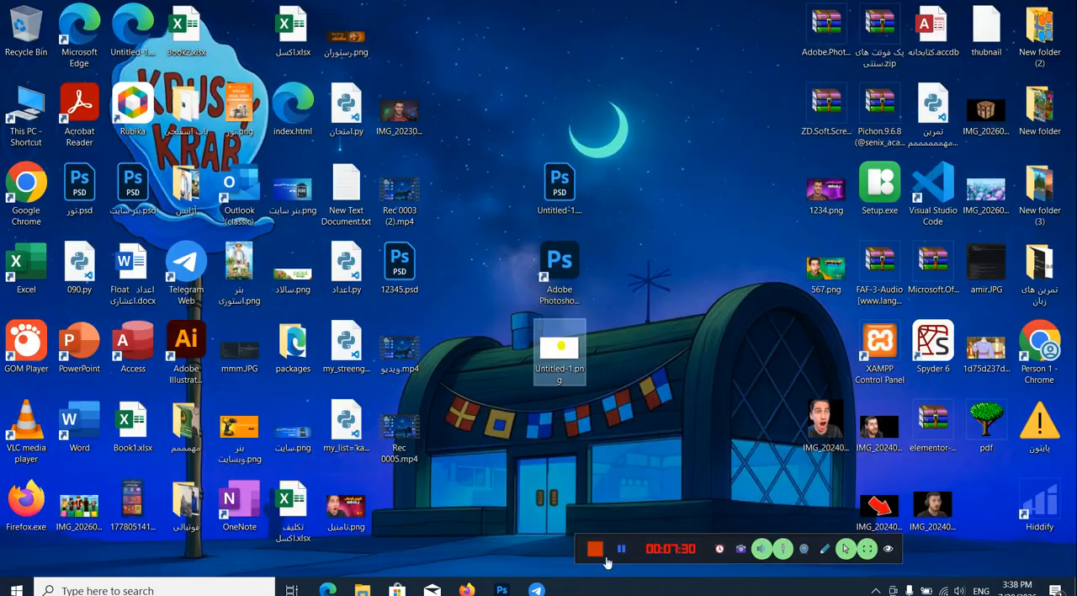
click(504, 589)
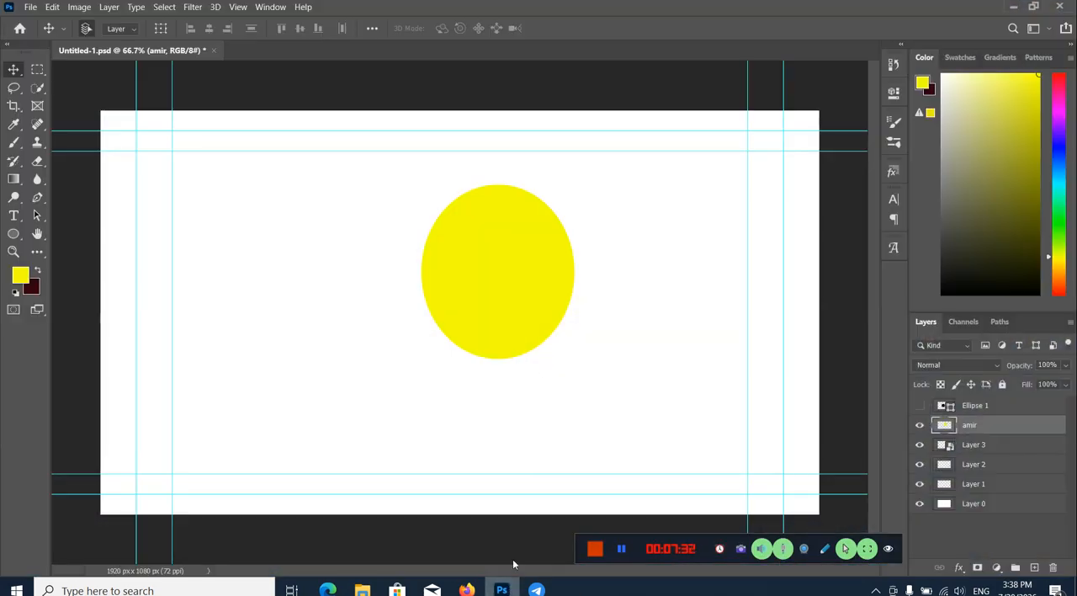
Step: Review the folder locations for saving the document on the computer, select Desktop, and cancel the save
click(31, 7)
mouse_move(126, 86)
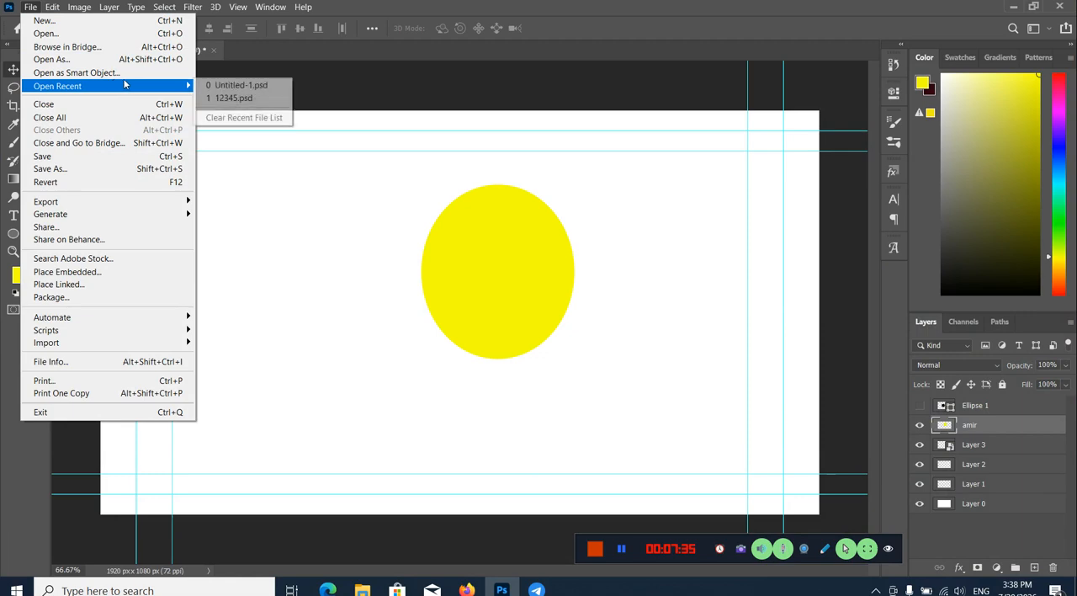
click(52, 168)
click(505, 358)
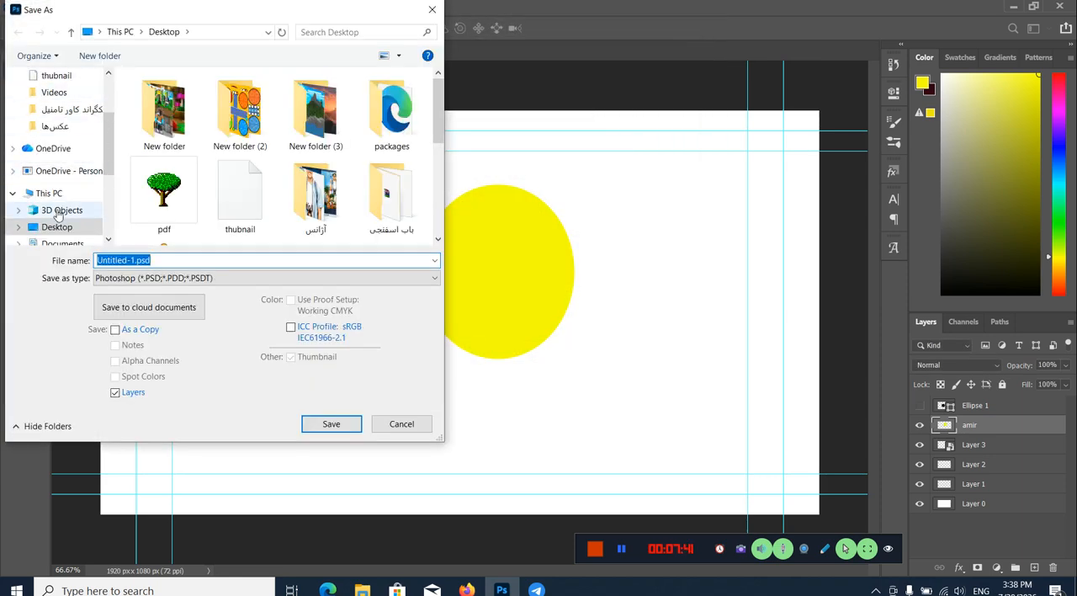
scroll(80, 210, down, 1)
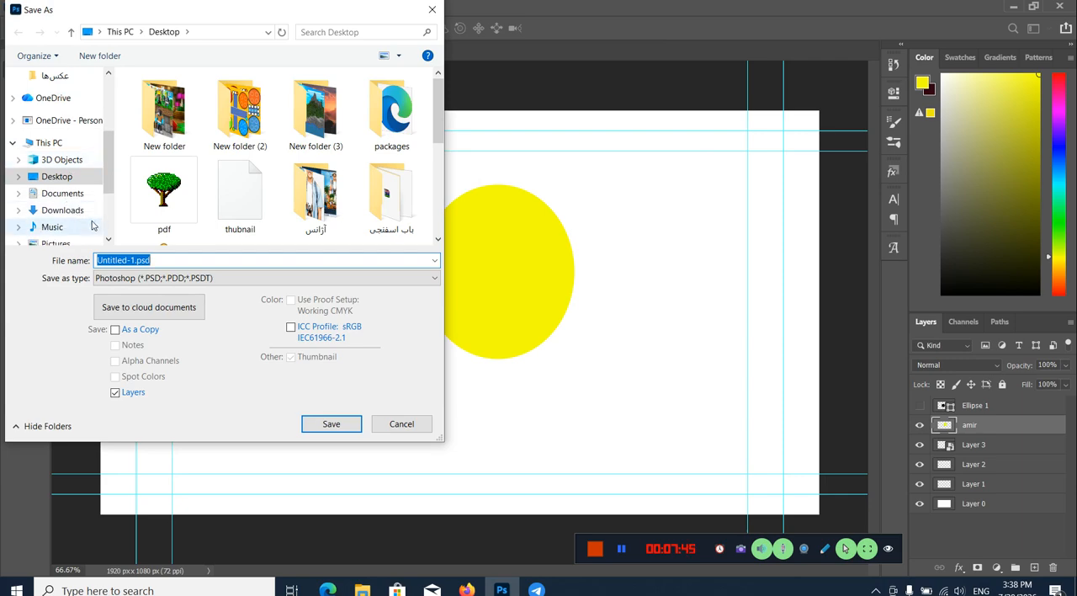
click(76, 177)
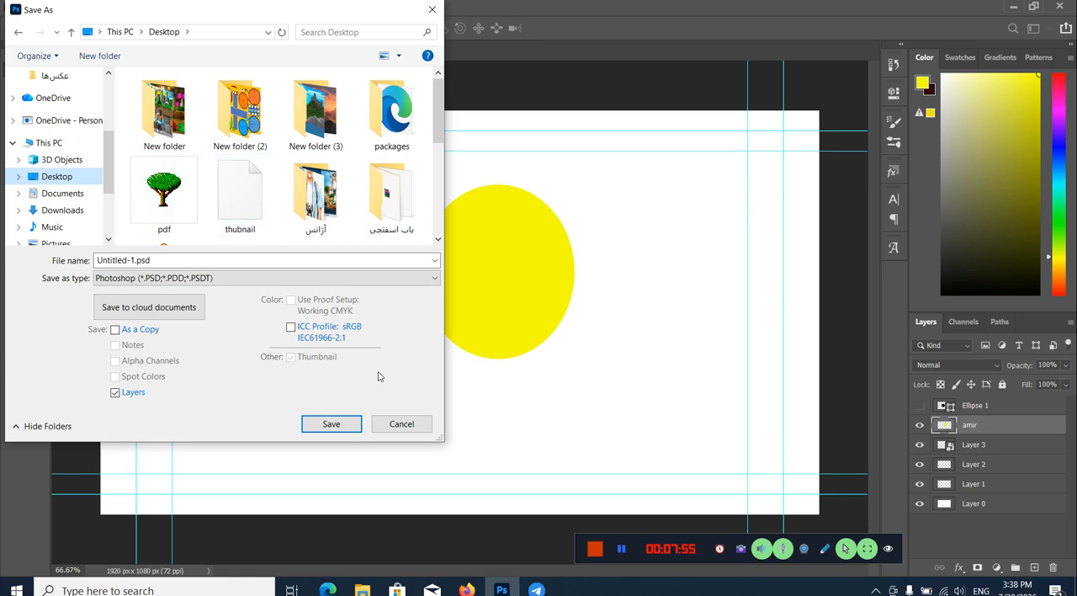
click(402, 425)
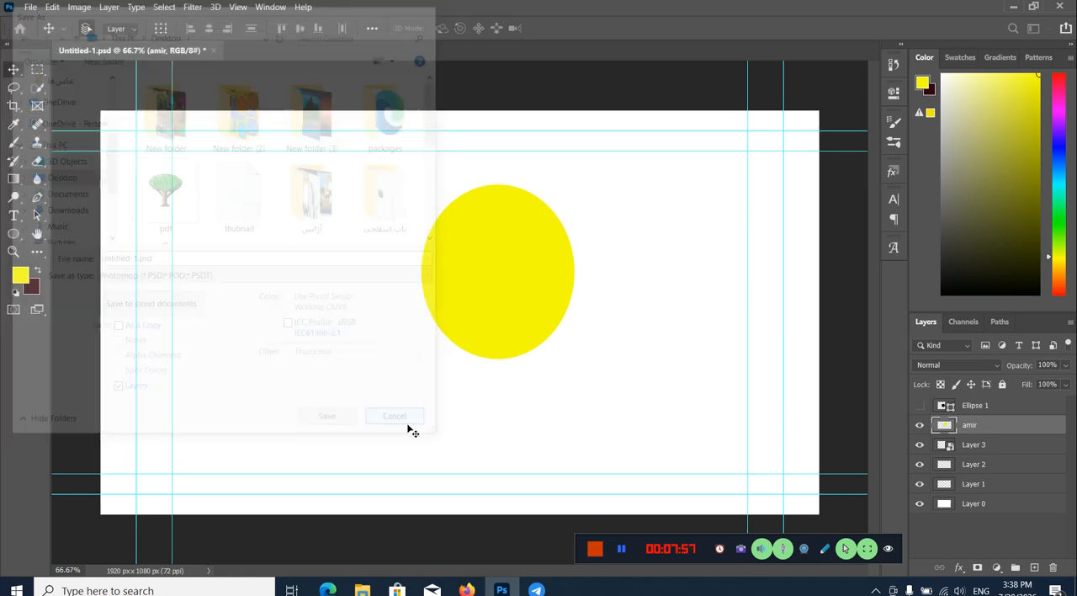
Step: Create a second HDTV 1080p document, 1920 x 1080 px at 72 ppi with white background, and return to Untitled-1.psd
click(32, 7)
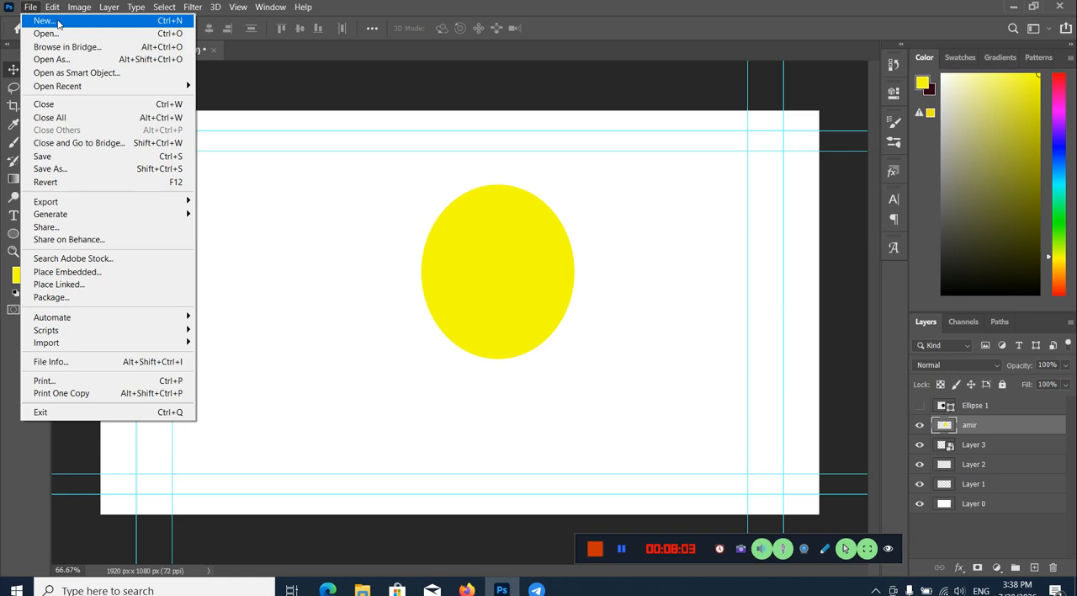
click(166, 24)
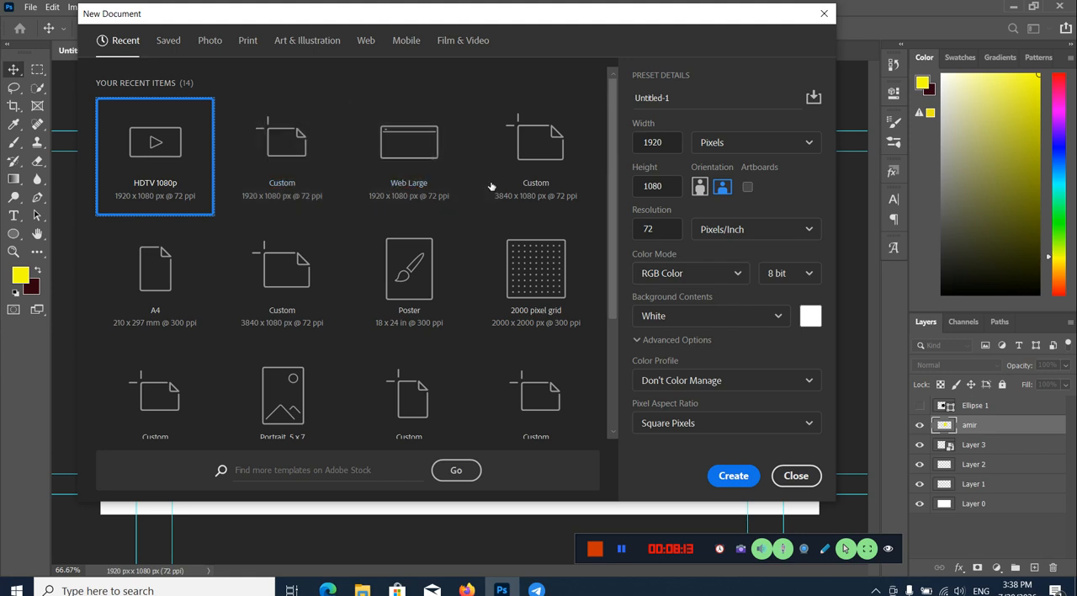
click(168, 41)
click(246, 42)
click(122, 41)
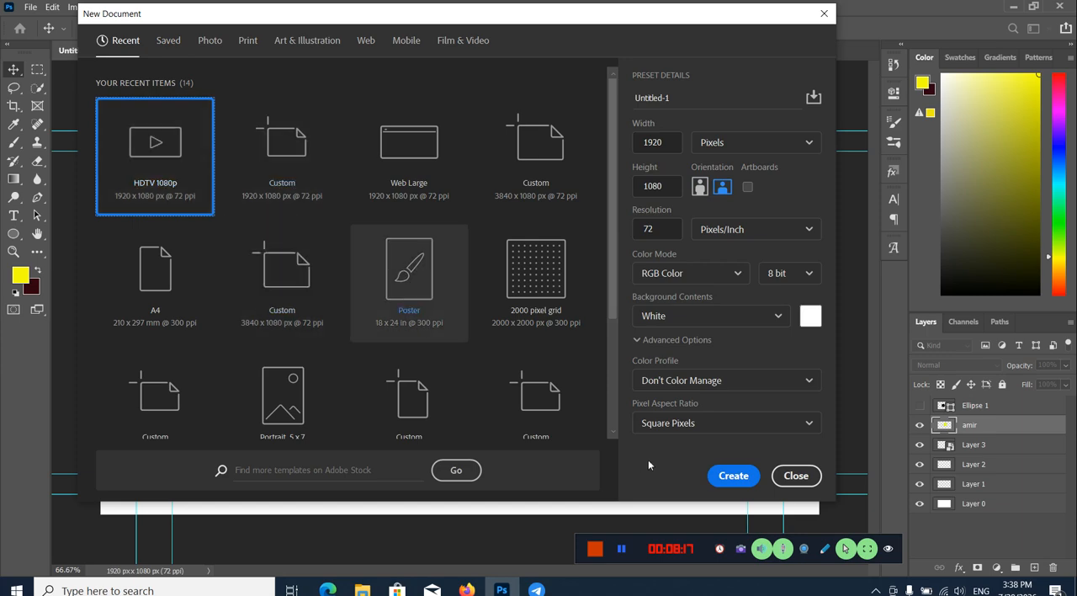
click(725, 472)
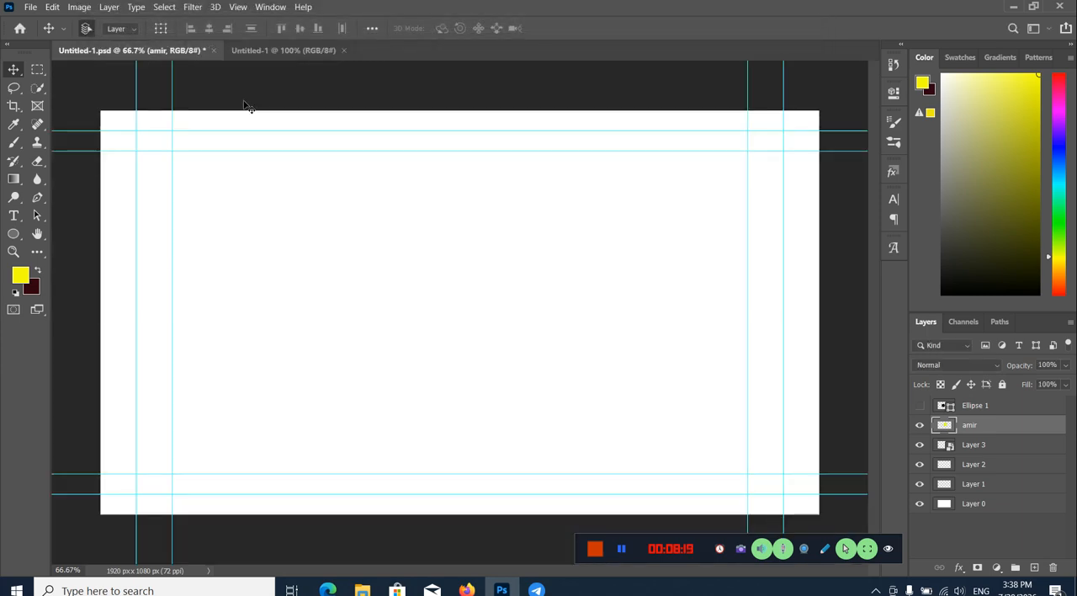
click(143, 50)
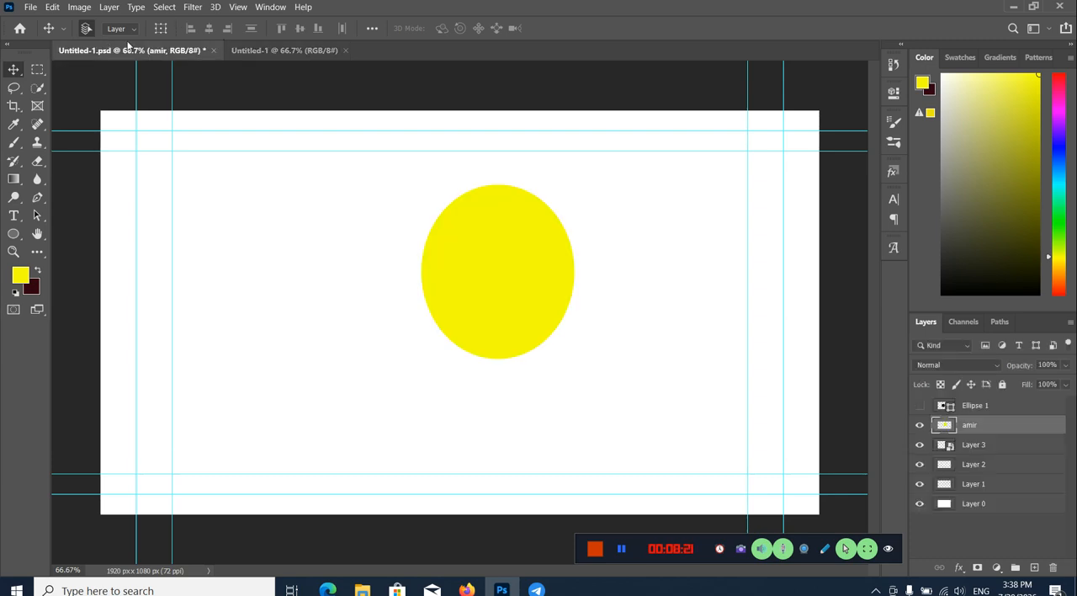
Step: Open the crafting-table image IMG_20260526_143302_257.jpg from the Desktop as its own document and switch back to Untitled-1.psd
click(30, 7)
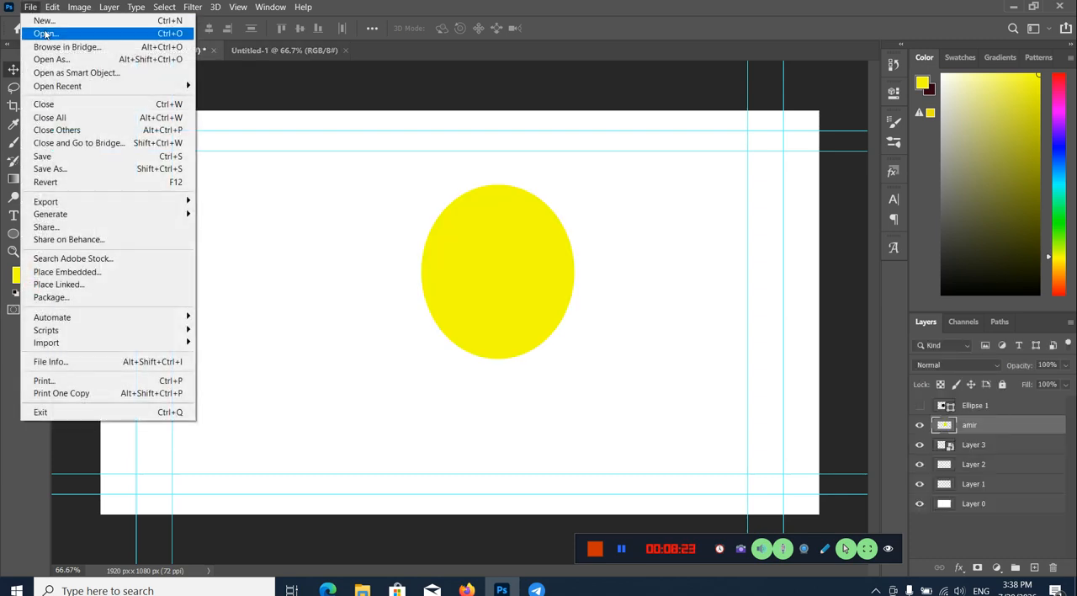
click(45, 34)
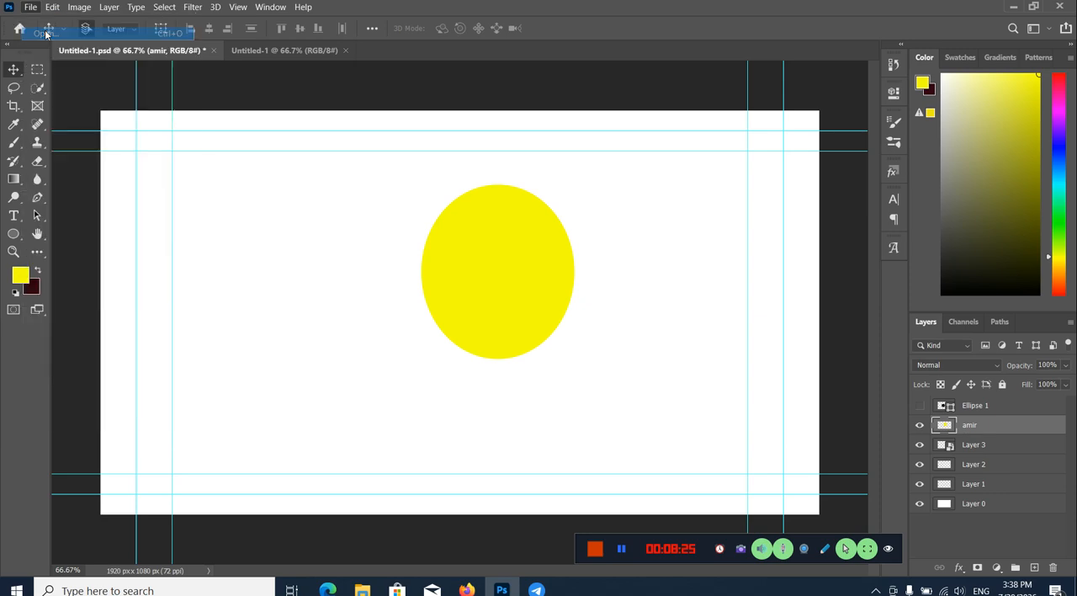
scroll(238, 211, down, 2)
scroll(238, 212, down, 6)
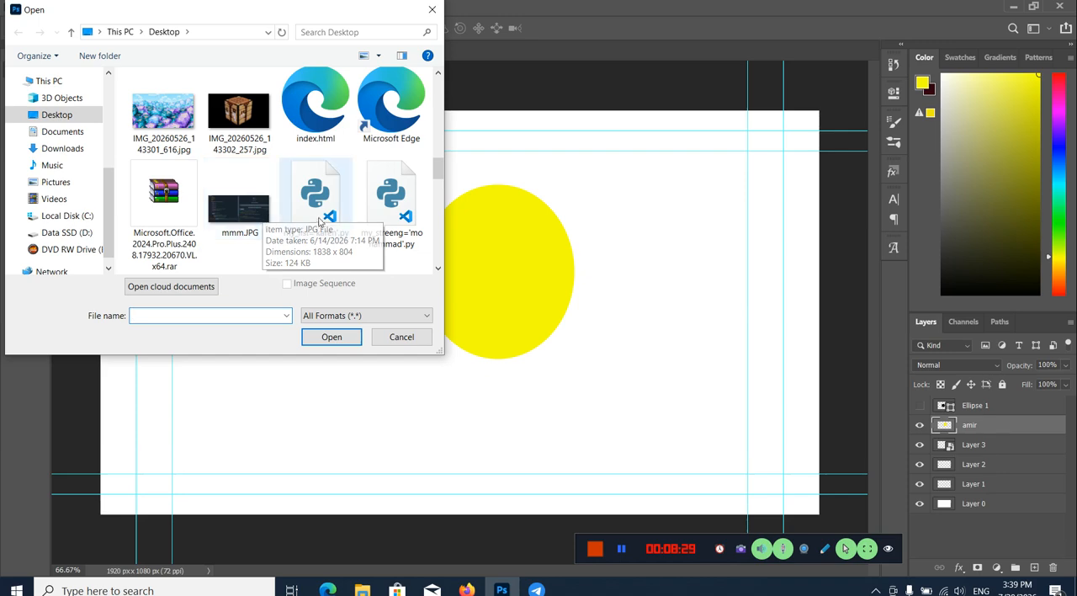
click(238, 118)
click(344, 336)
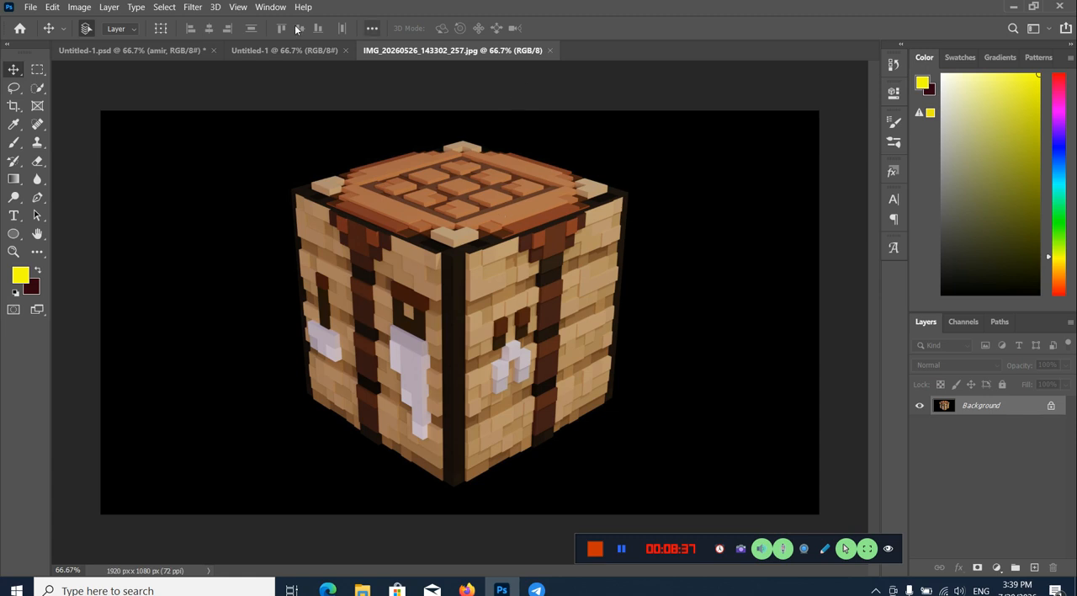
click(199, 49)
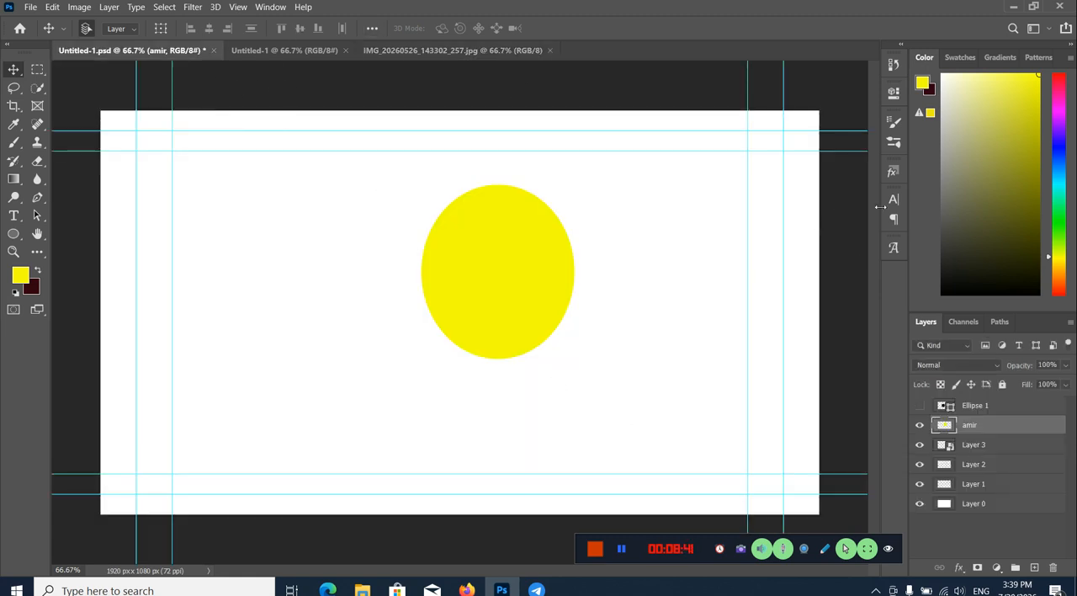
Step: Try placing IMG_20260526_143302_257.jpg from the desktop into Untitled-1.psd as a layer and cancel the placement
click(1013, 7)
drag(986, 109, 454, 373)
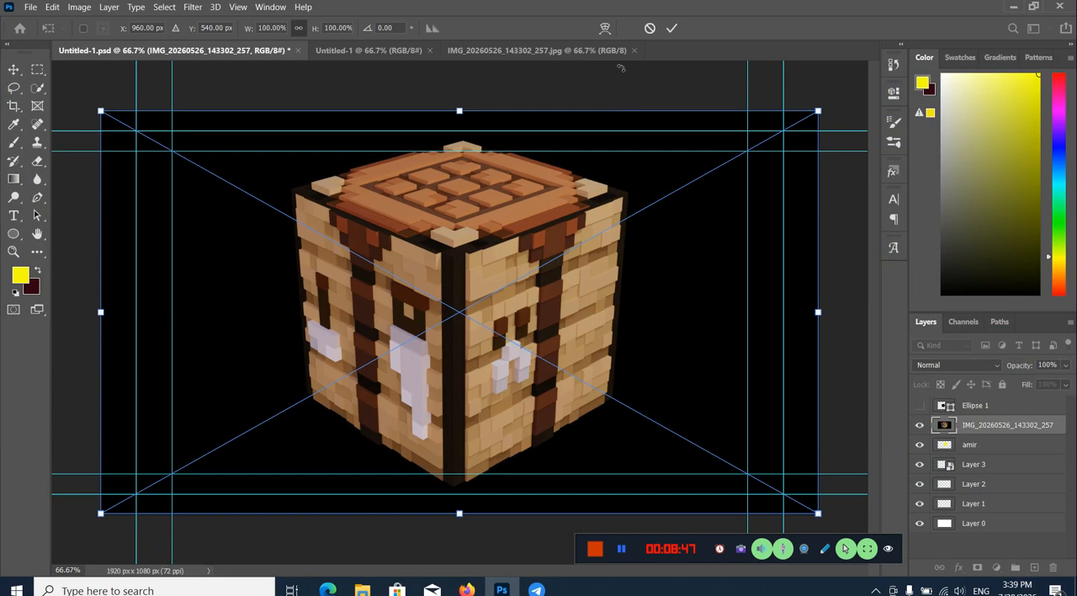
click(650, 28)
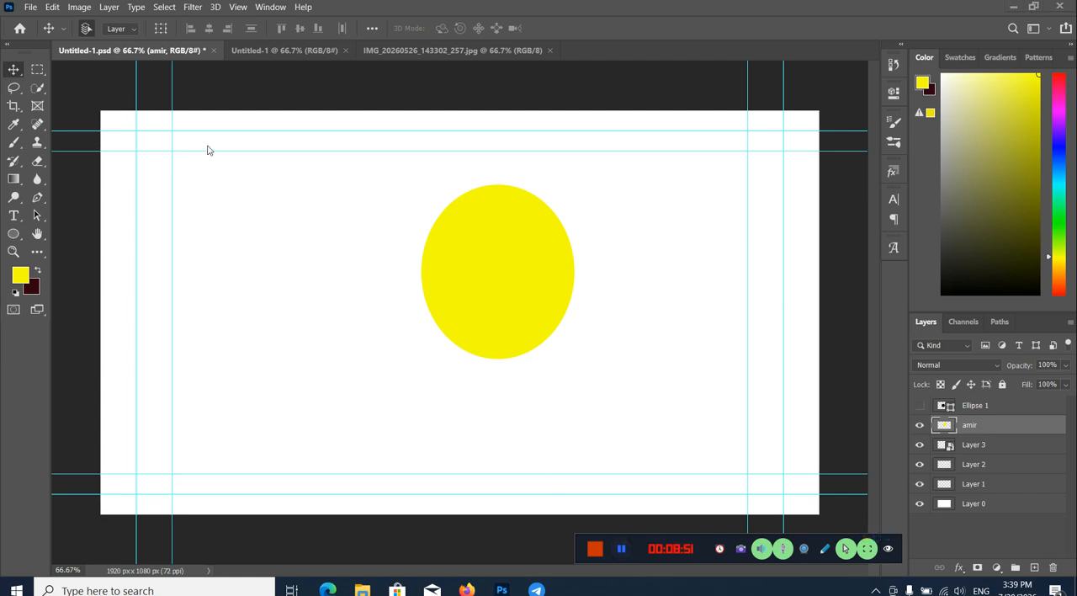
Step: Review the file commands, then examine the color modes and bit depths available for Untitled-1.psd
click(31, 9)
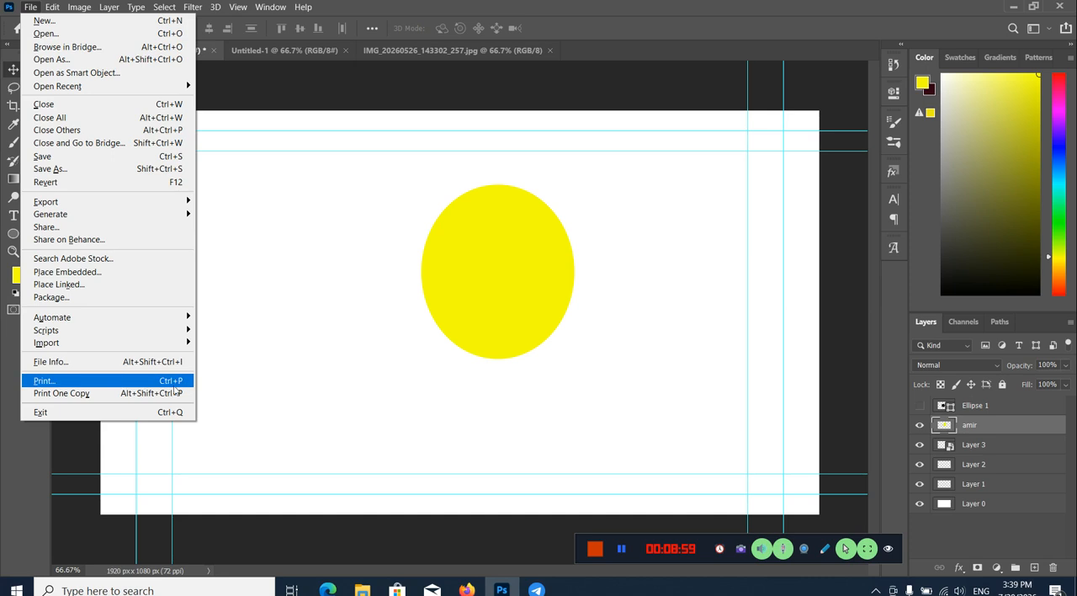
click(31, 8)
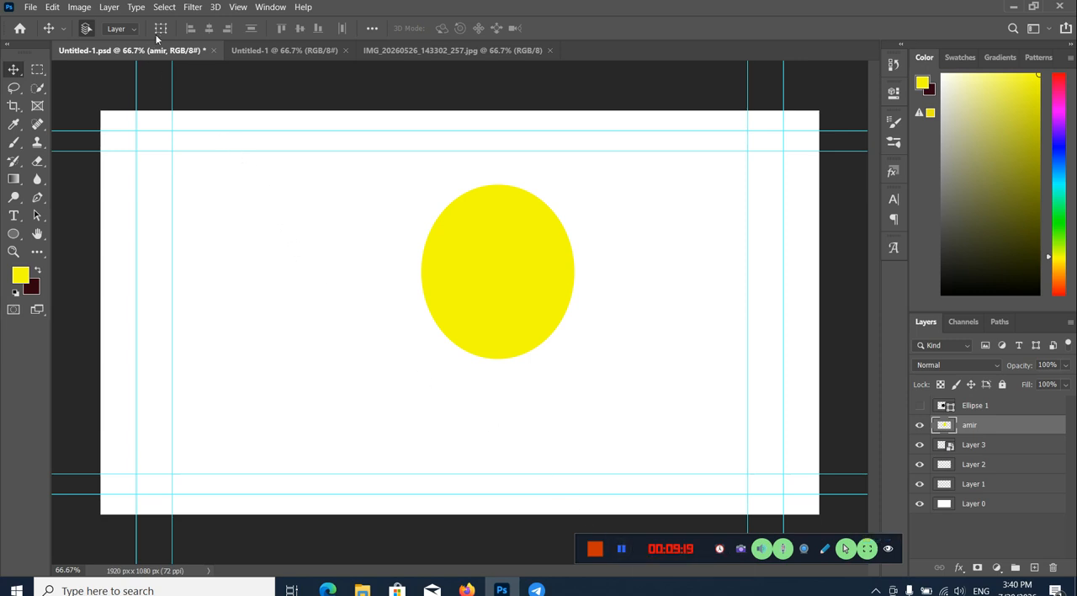
click(81, 8)
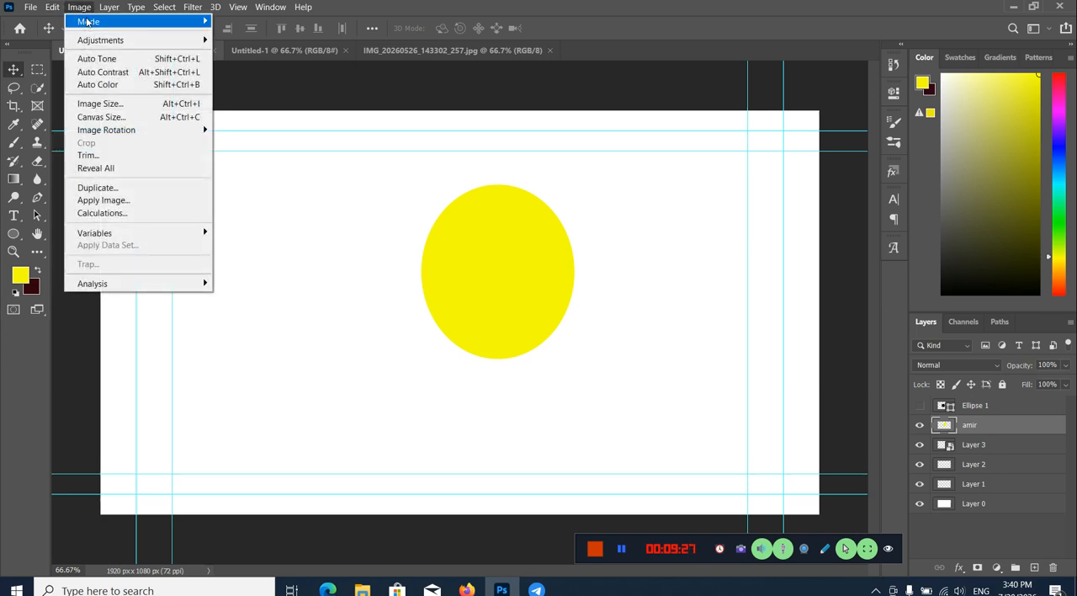
mouse_move(88, 21)
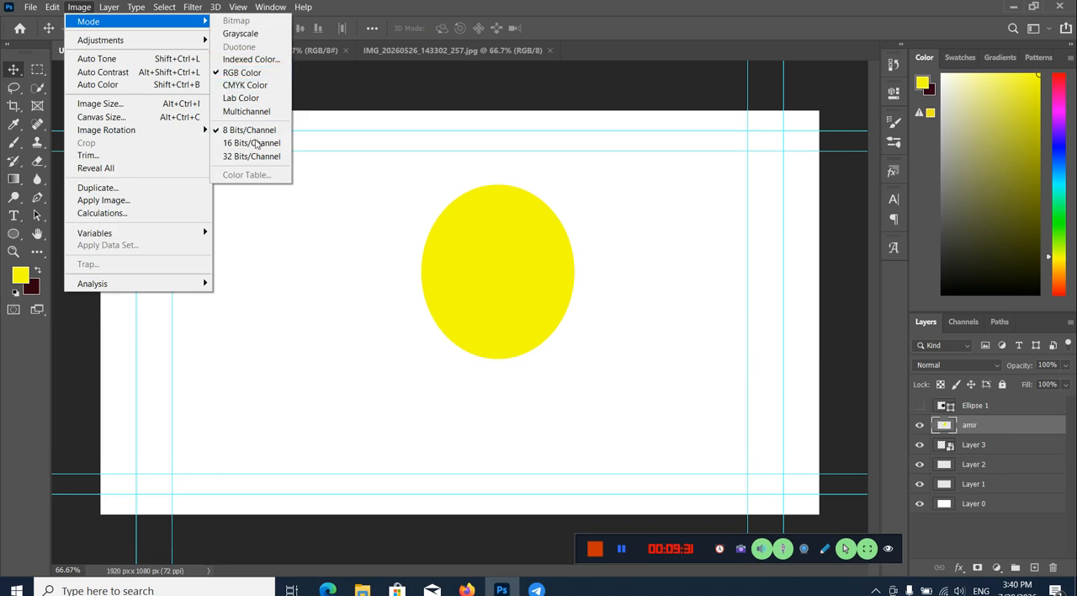
right_click(82, 332)
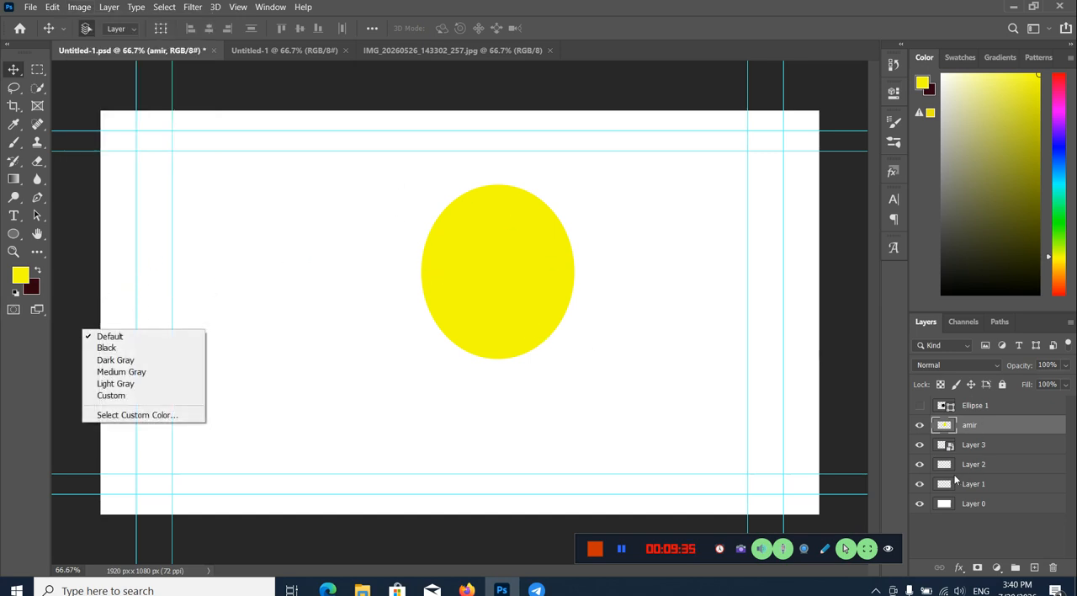
Step: Convert Untitled-1.psd to CMYK Color with its layers merged, and shift the merged layer horizontally by about 15 px
click(982, 412)
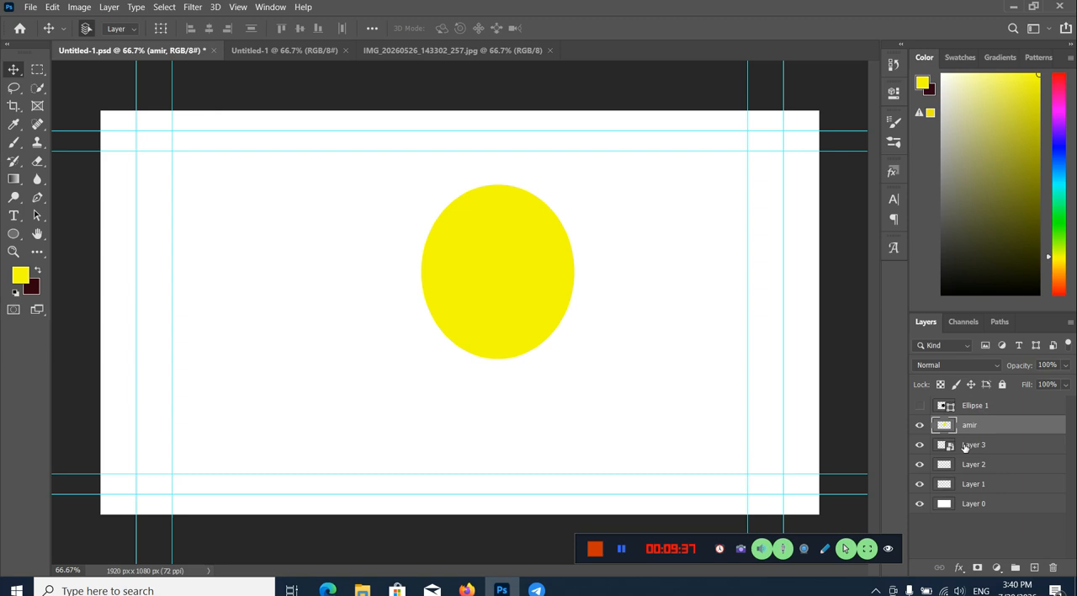
click(975, 447)
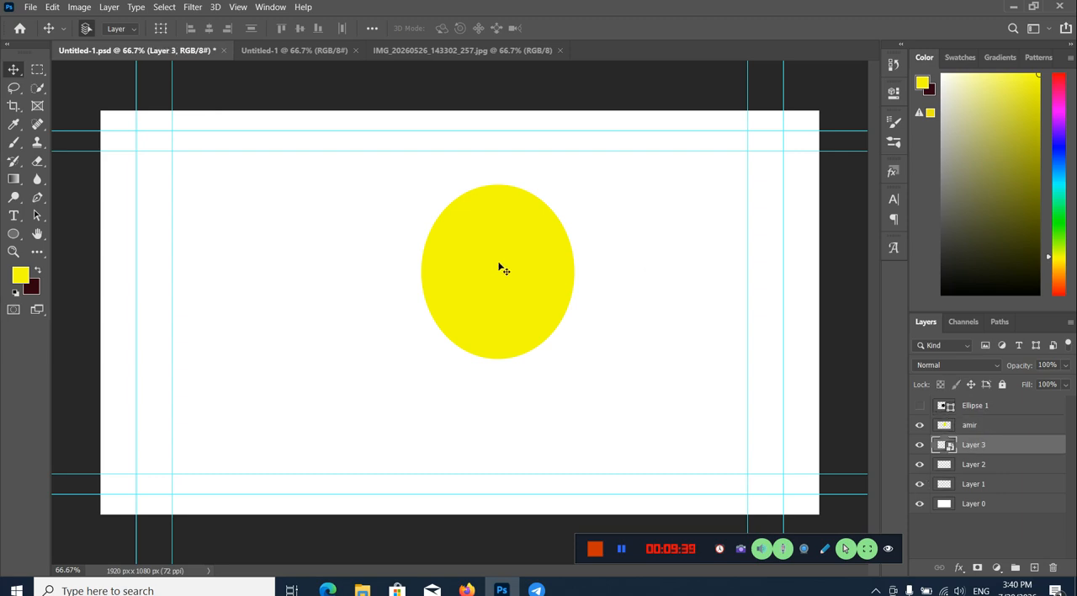
click(80, 8)
mouse_move(156, 24)
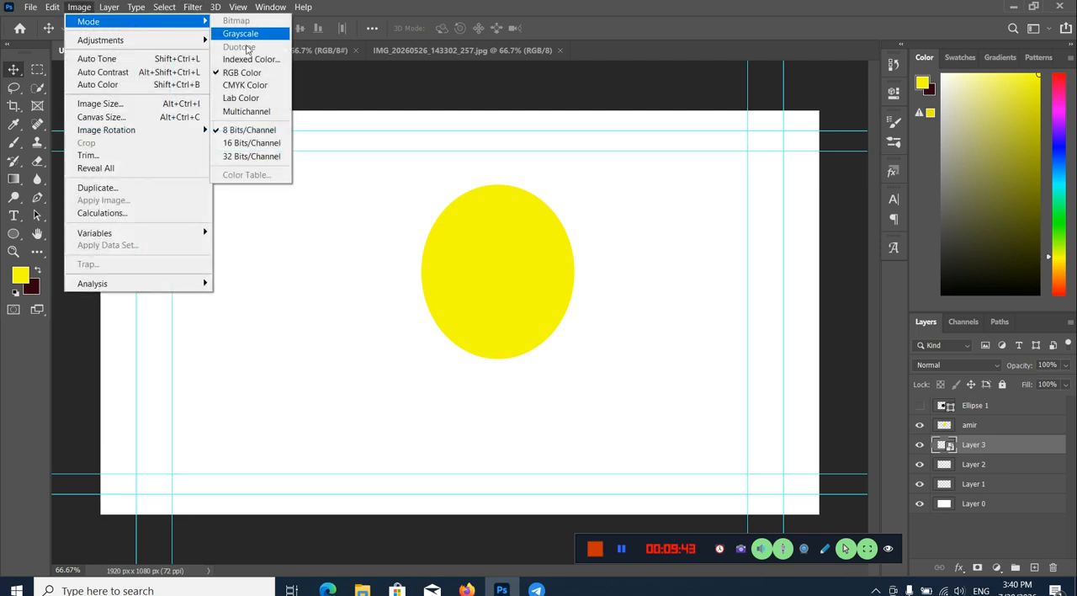
click(257, 88)
click(523, 231)
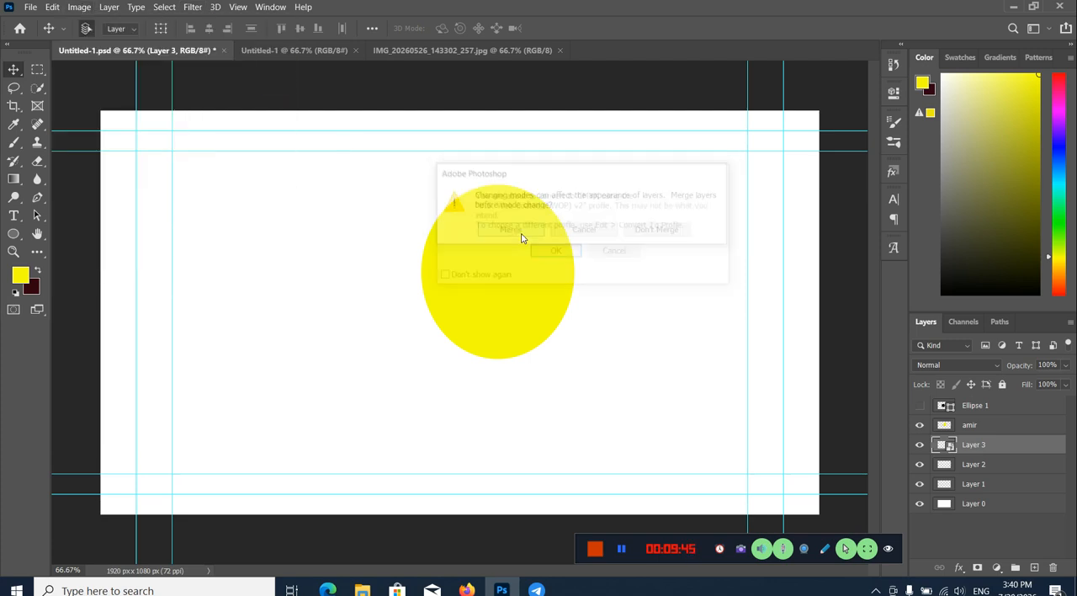
click(562, 252)
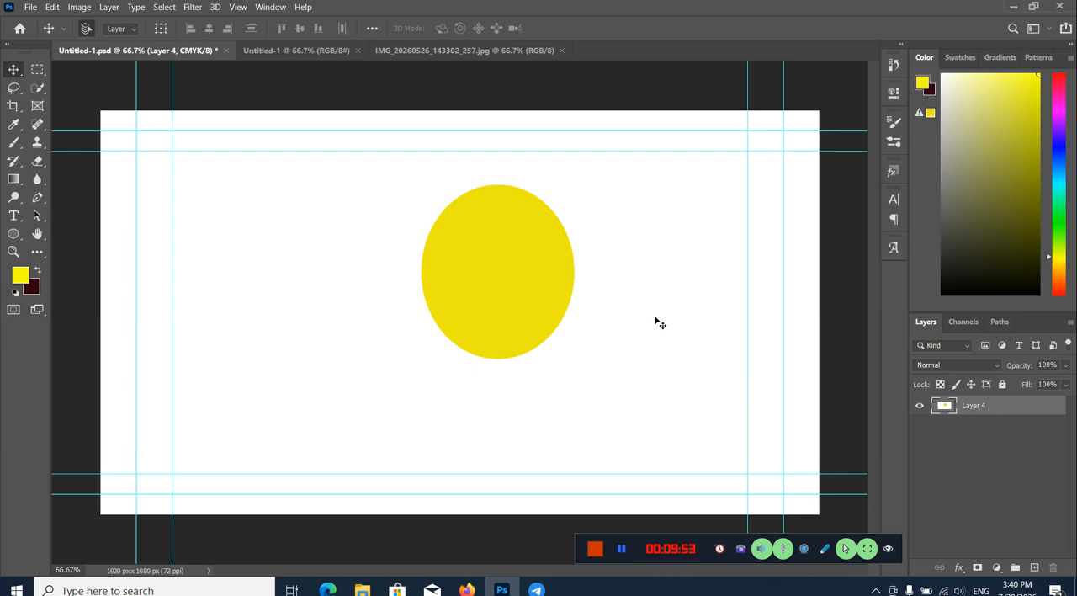
drag(529, 320, 527, 292)
drag(464, 289, 486, 284)
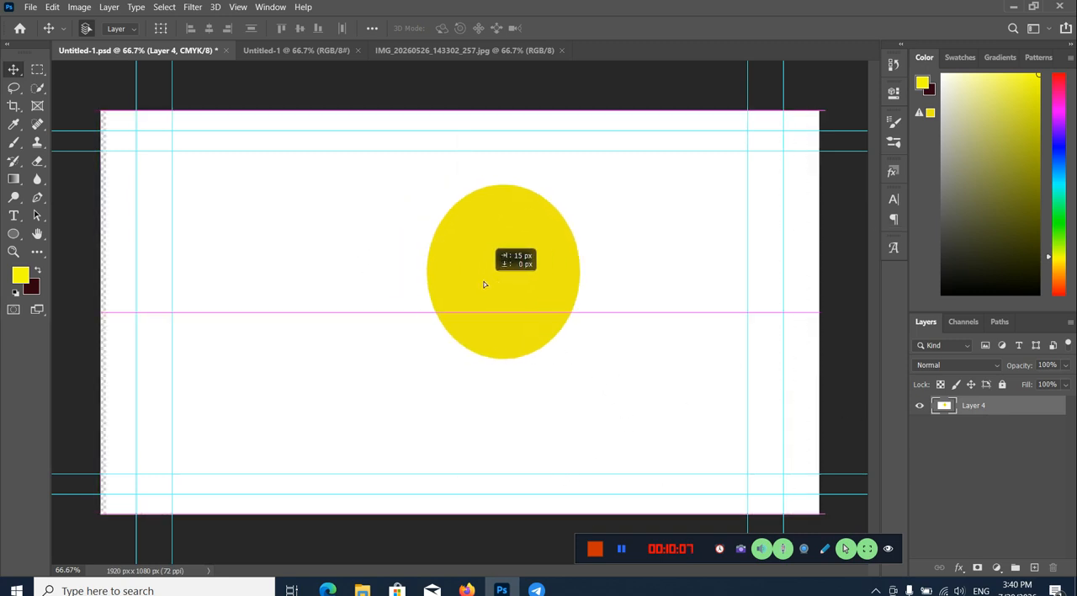
Step: Switch to the Untitled-1 document and review the variants of the Move and Marquee tools
click(315, 52)
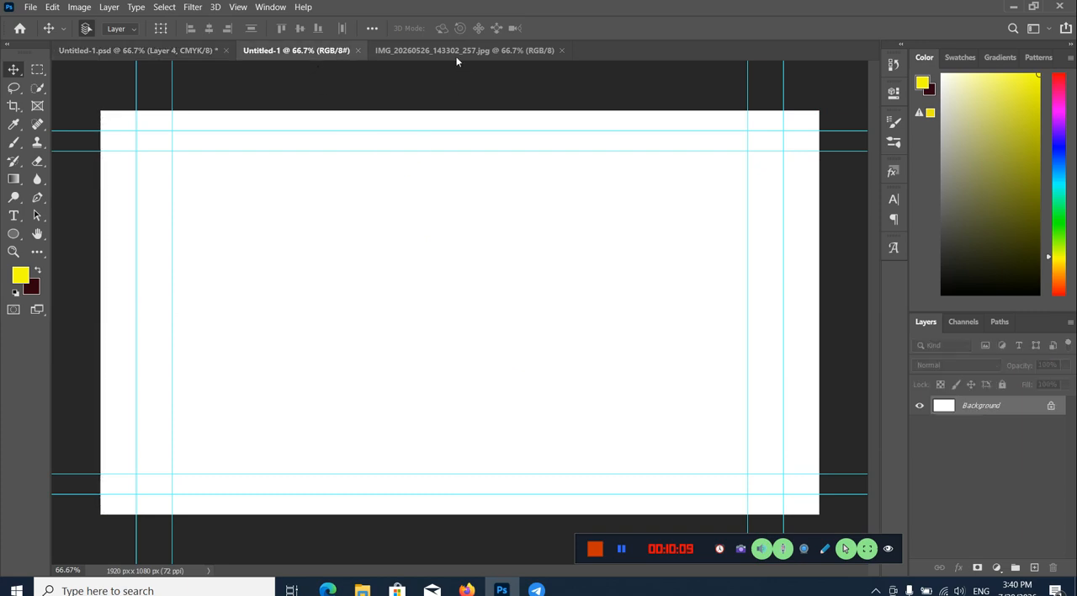
right_click(13, 68)
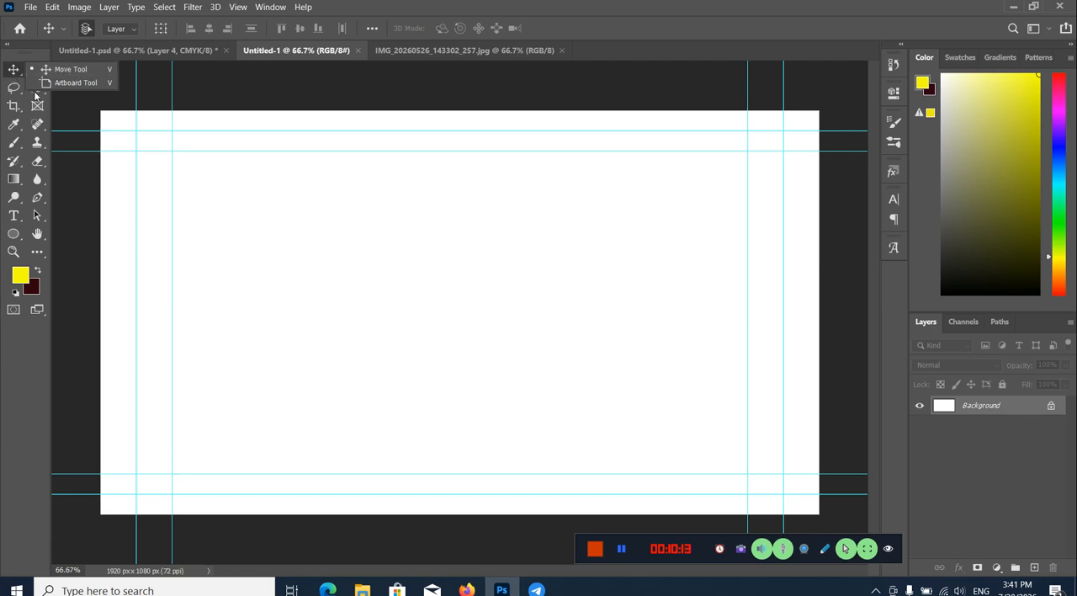
click(38, 107)
right_click(38, 69)
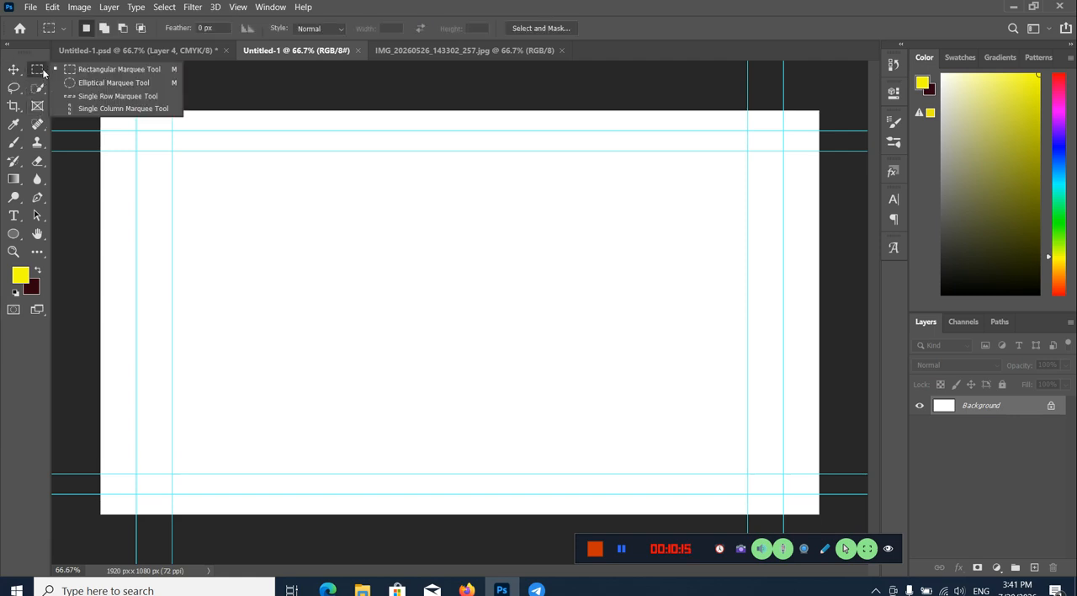
click(13, 69)
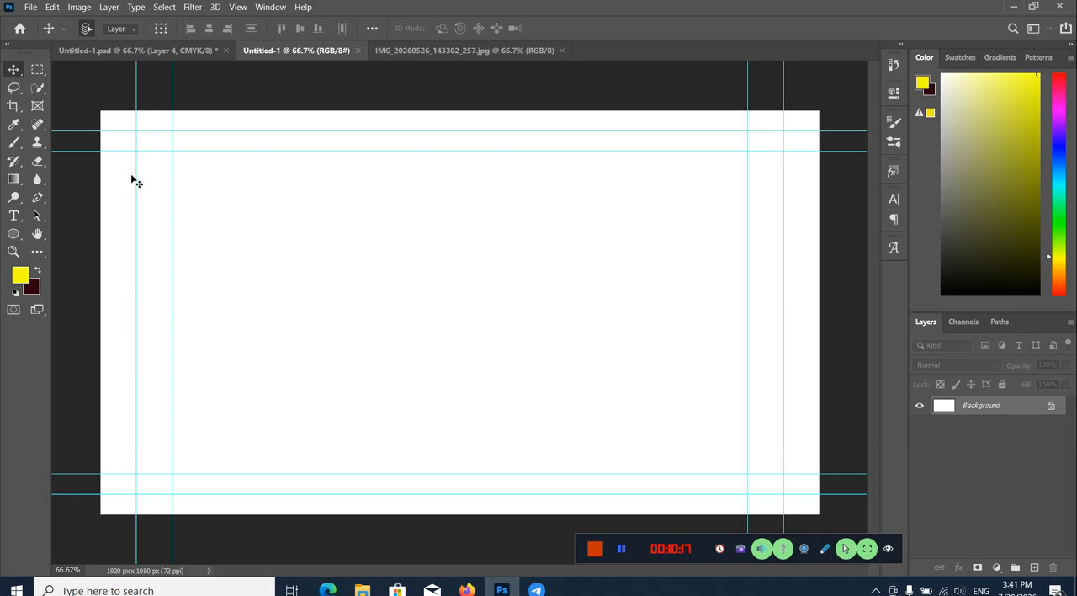
Step: Draw a black ellipse about 243 x 239 px and move it into the upper-left corner of the canvas
key(u)
drag(195, 224, 284, 301)
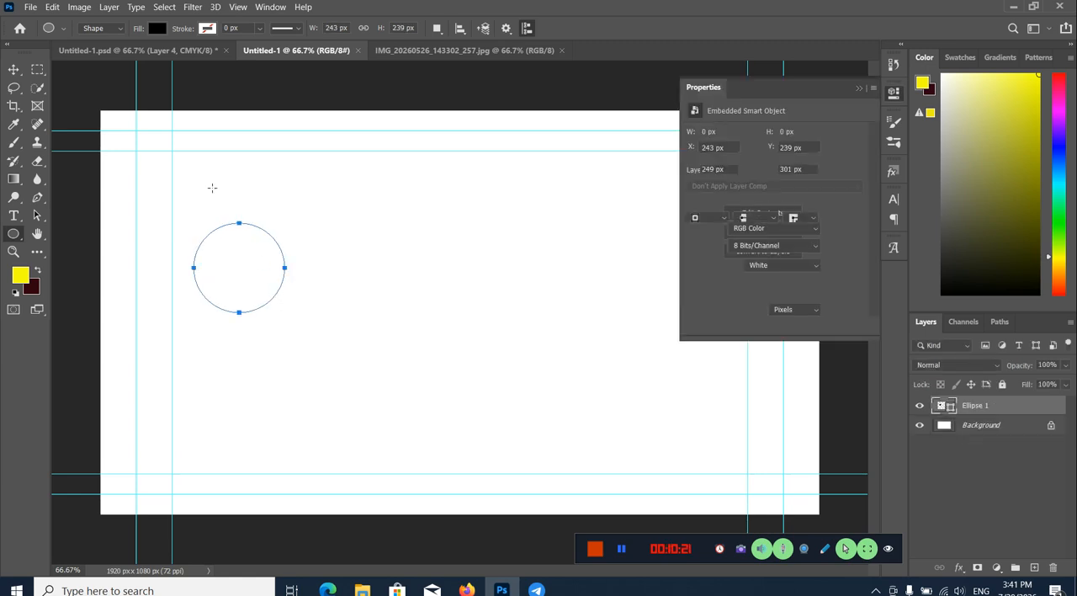
key(v)
drag(215, 244, 145, 185)
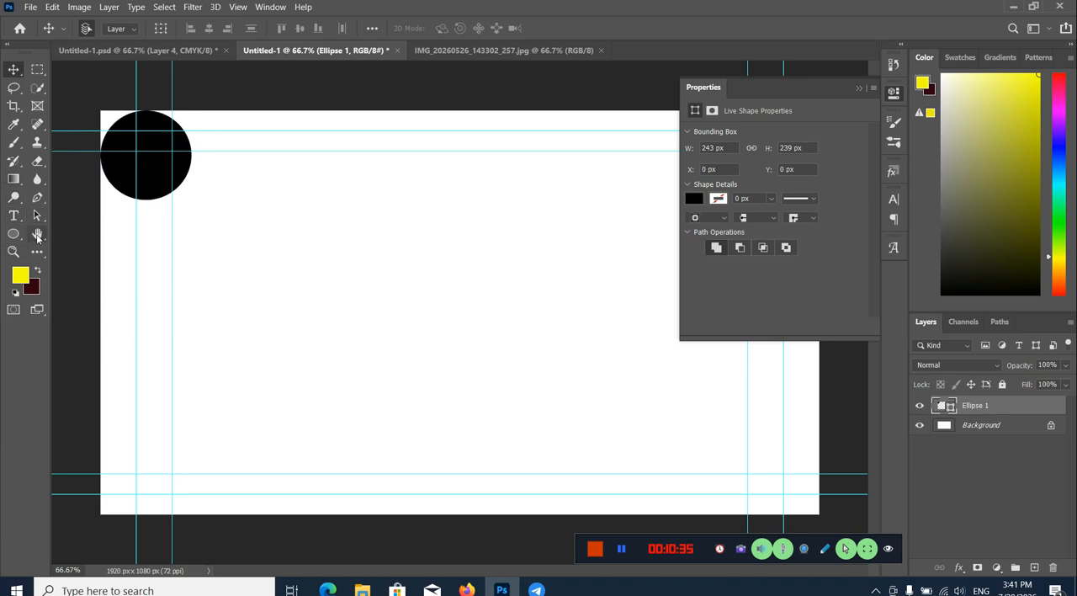
Step: Try a rectangular marquee selection on the empty middle of the canvas and clear it
click(37, 235)
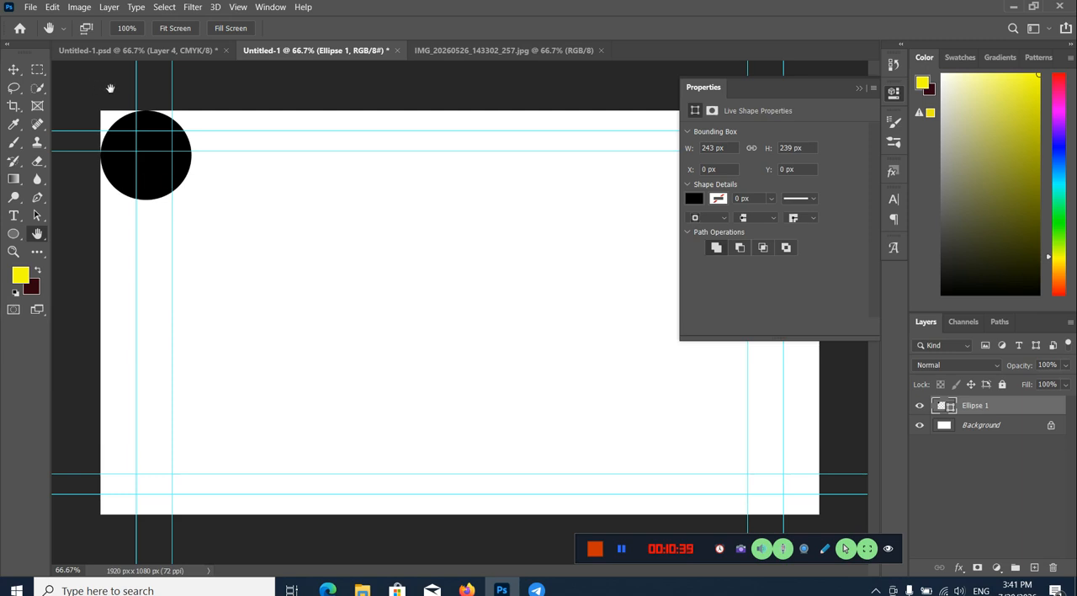
click(41, 76)
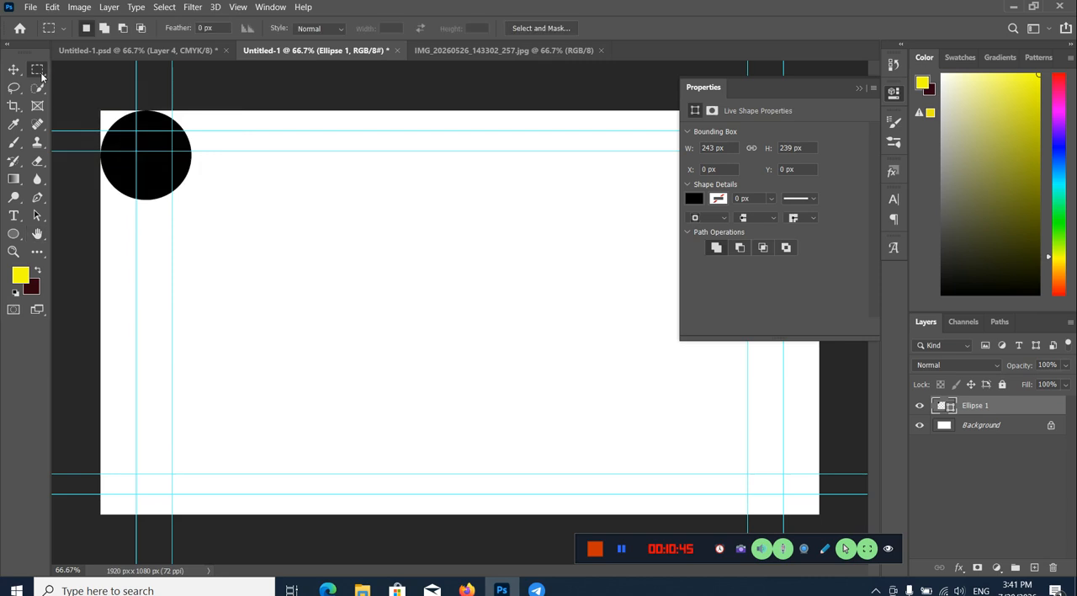
right_click(32, 72)
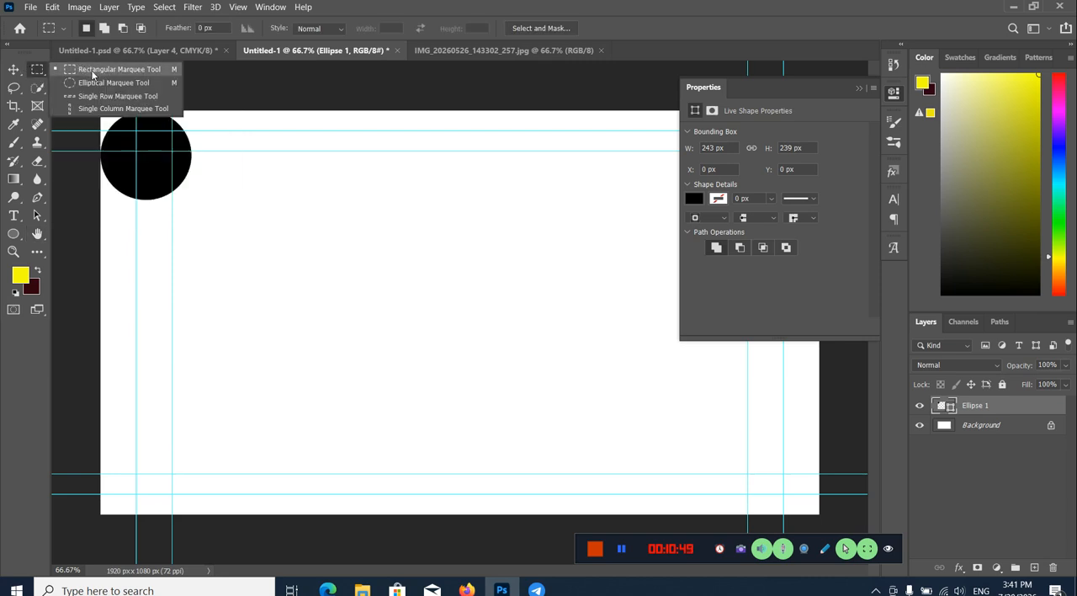
click(38, 87)
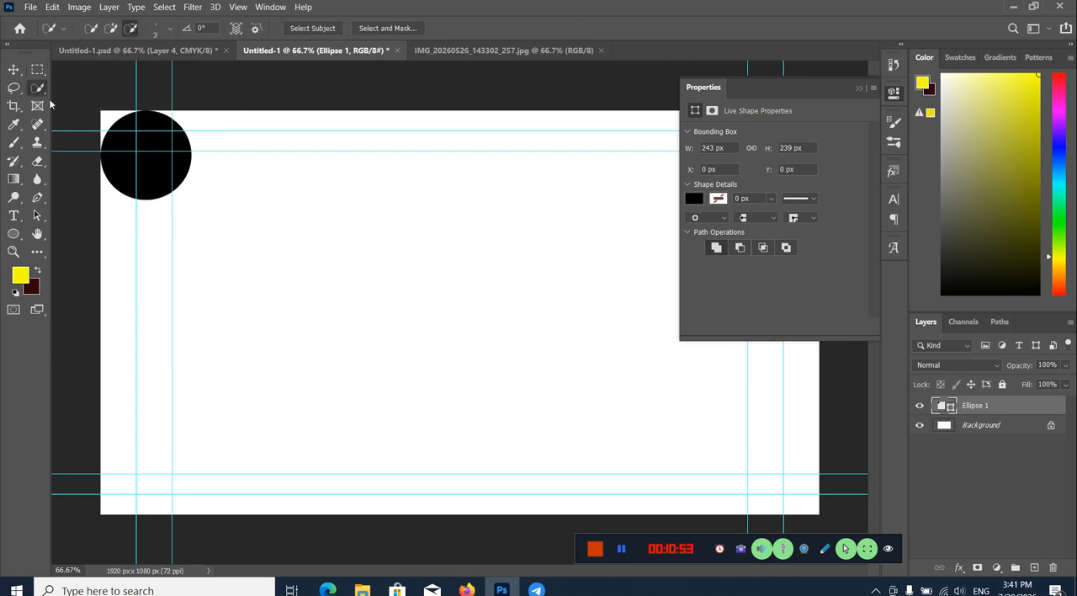
key(m)
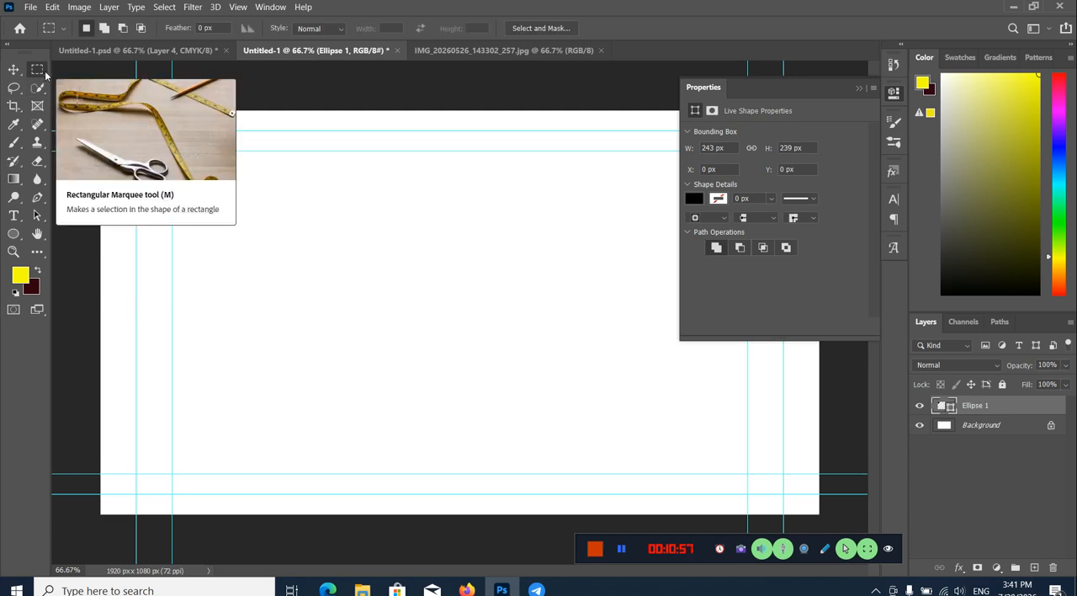
drag(253, 198, 515, 402)
click(376, 224)
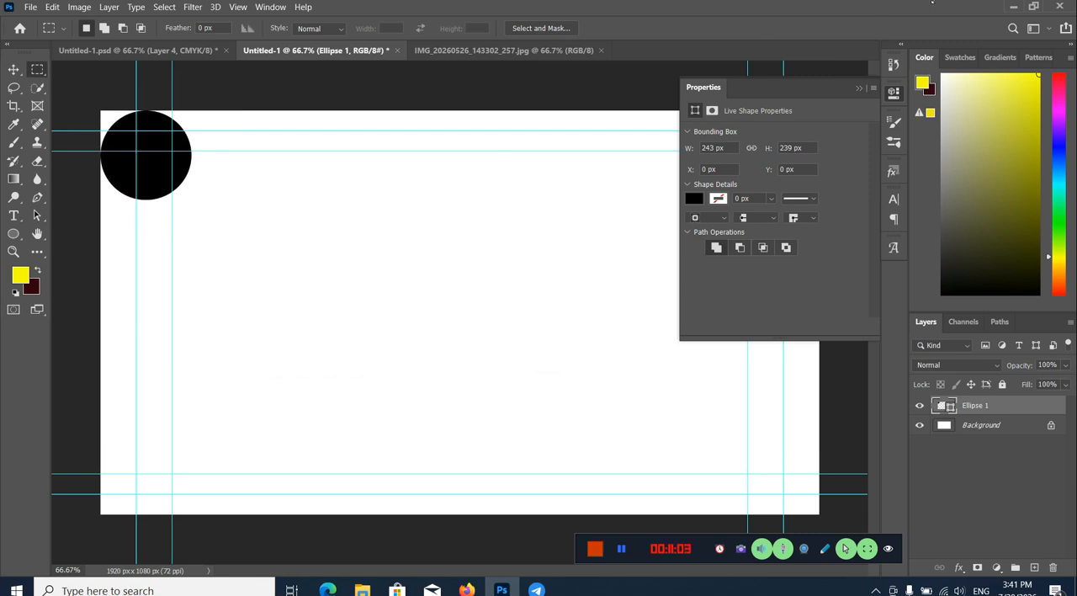
Step: Place the desktop portrait IMG_20240226_172601_807.jpg into Untitled-1, scale it to about 115.69%, and collapse its properties
click(1013, 6)
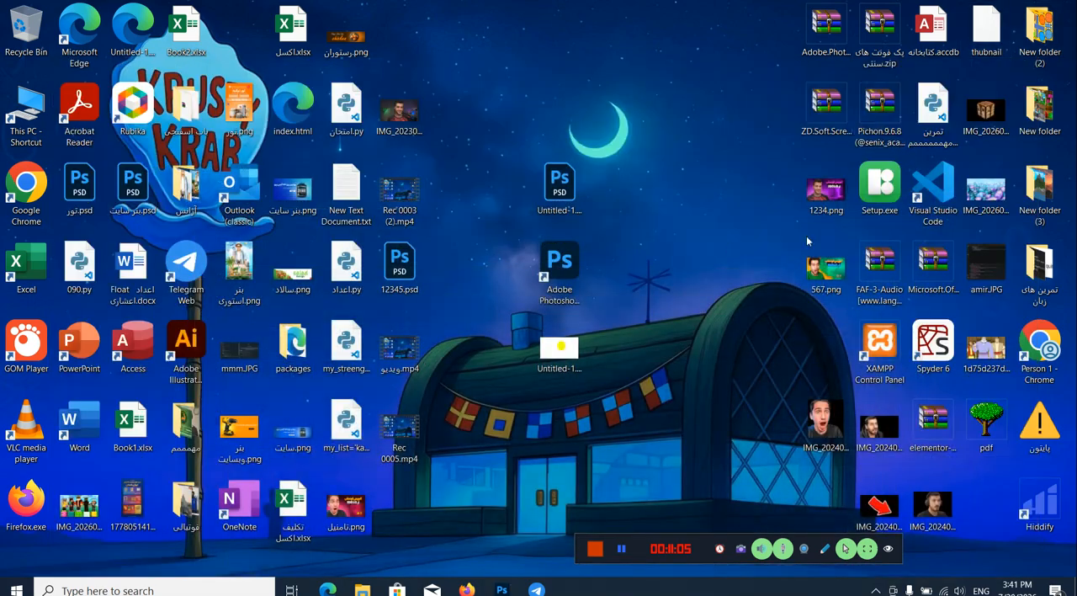
drag(823, 421, 521, 320)
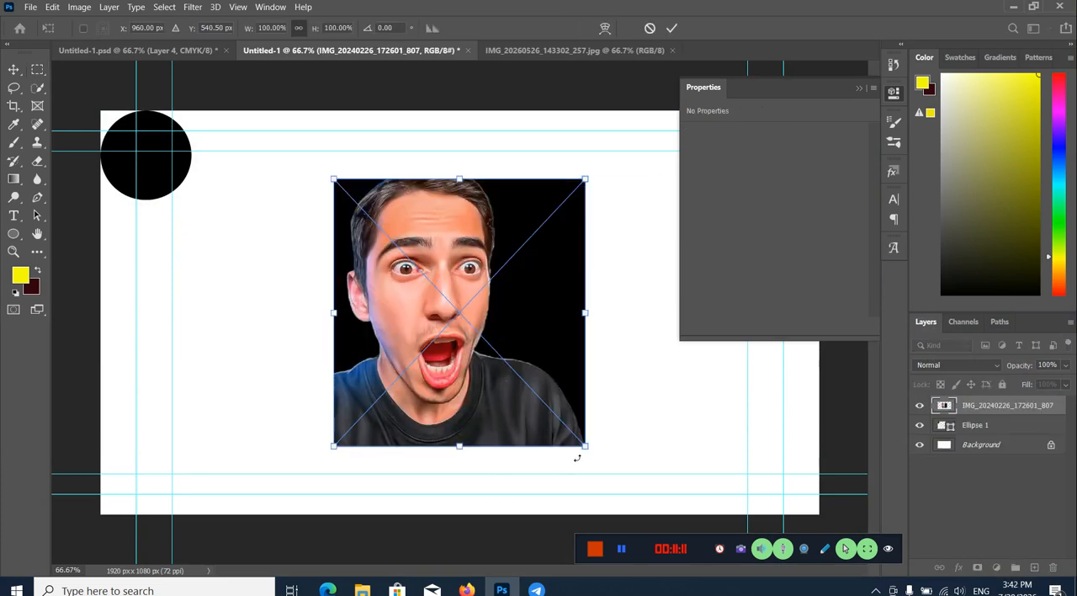
drag(577, 458, 616, 500)
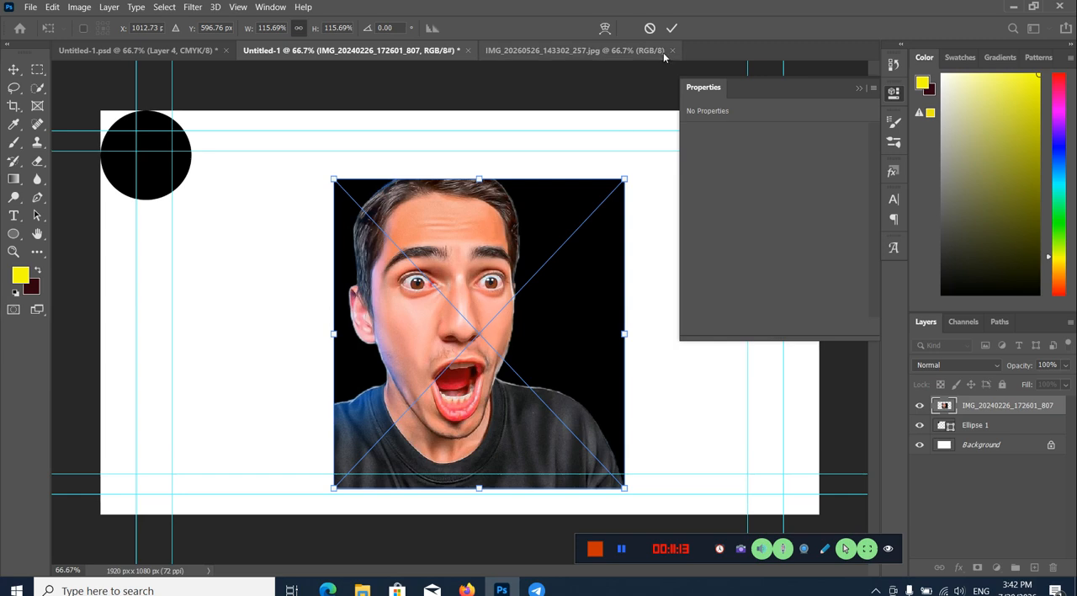
click(672, 28)
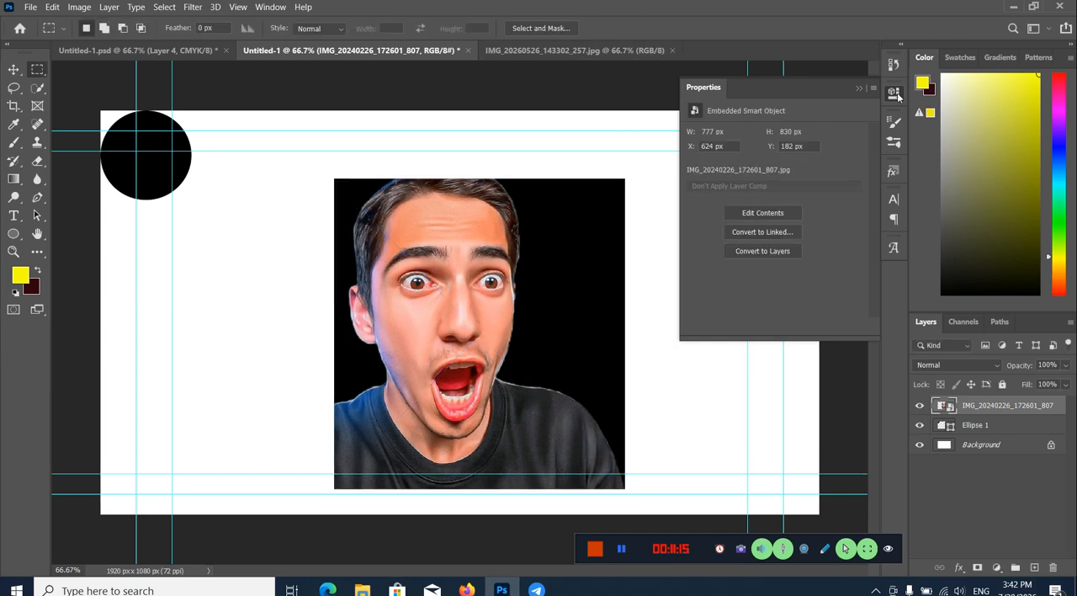
click(897, 94)
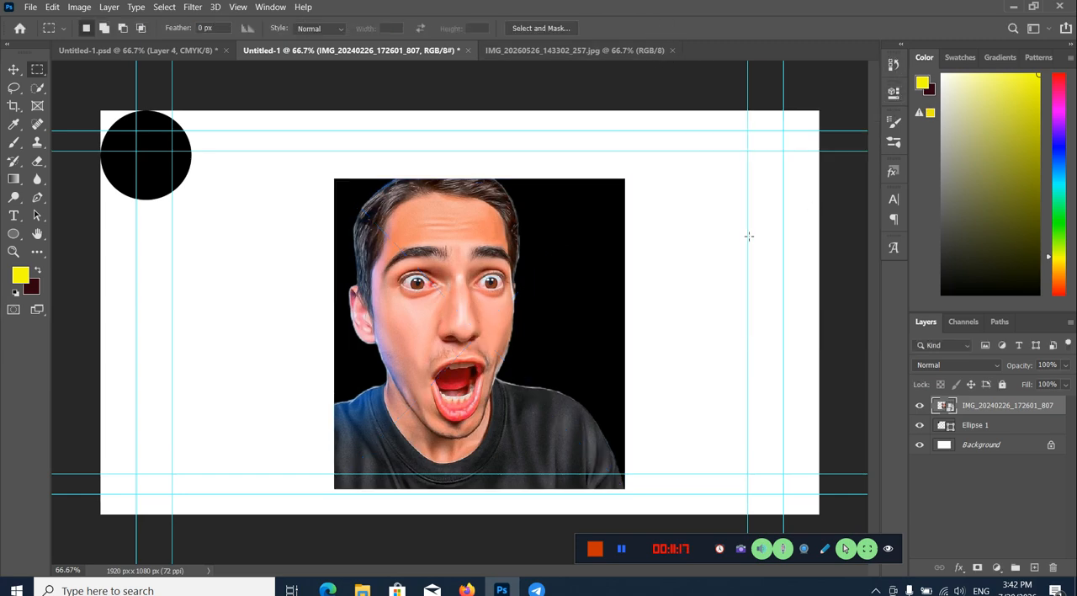
Step: Try masking the portrait layer with a rectangular selection around the eyes, undo the mask and deselect
drag(362, 240, 573, 324)
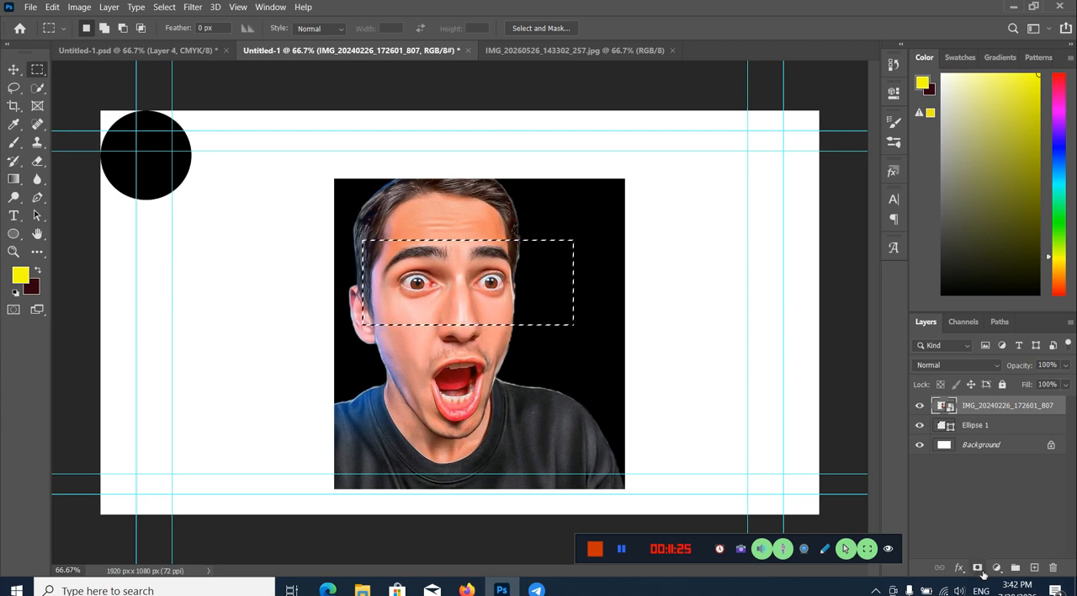
click(978, 568)
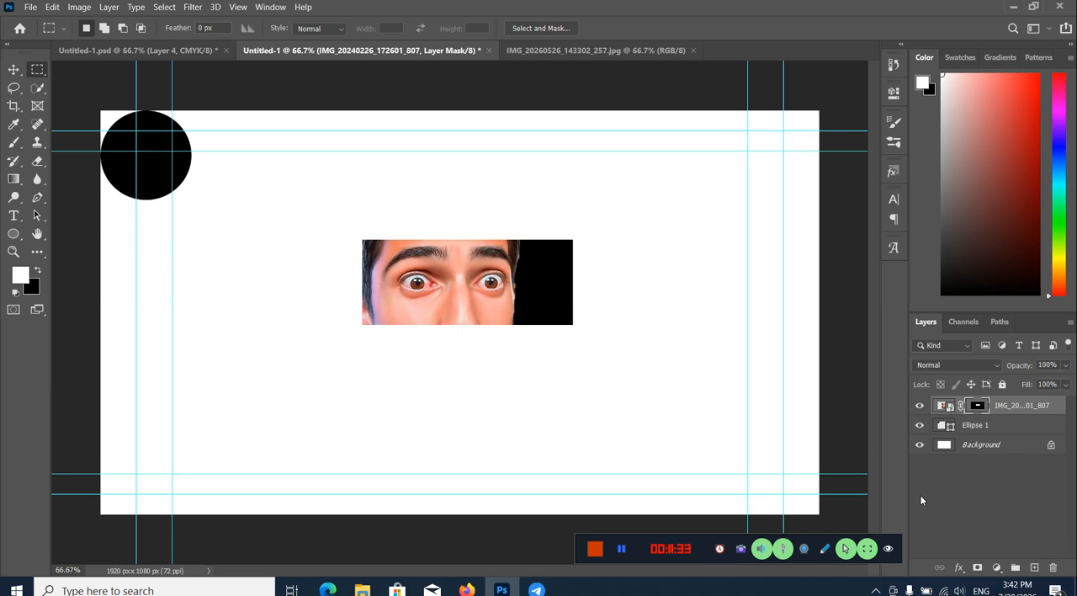
key(ctrl+z)
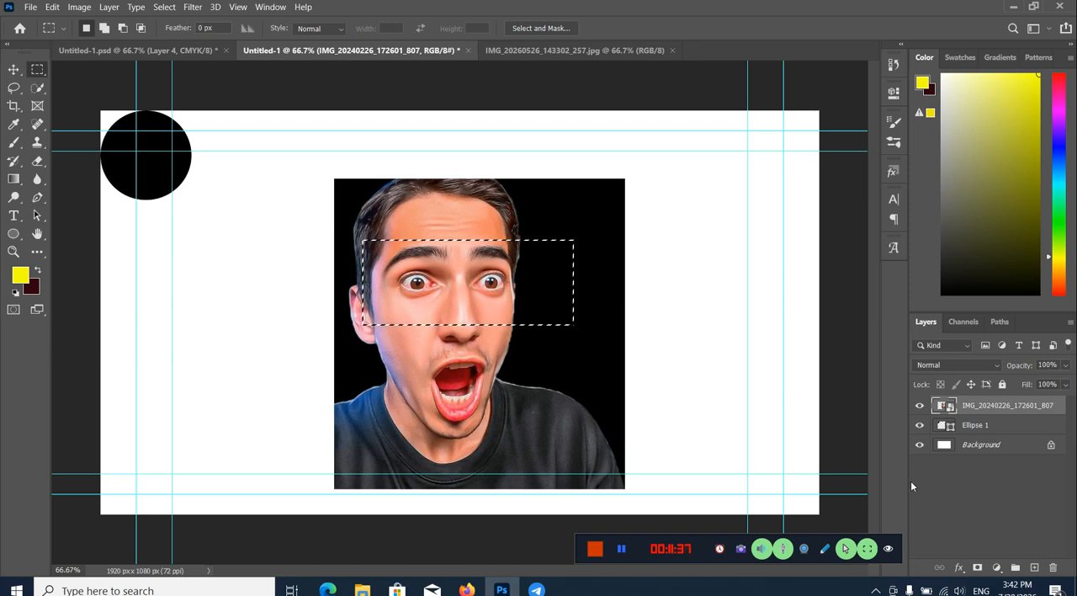
key(ctrl+d)
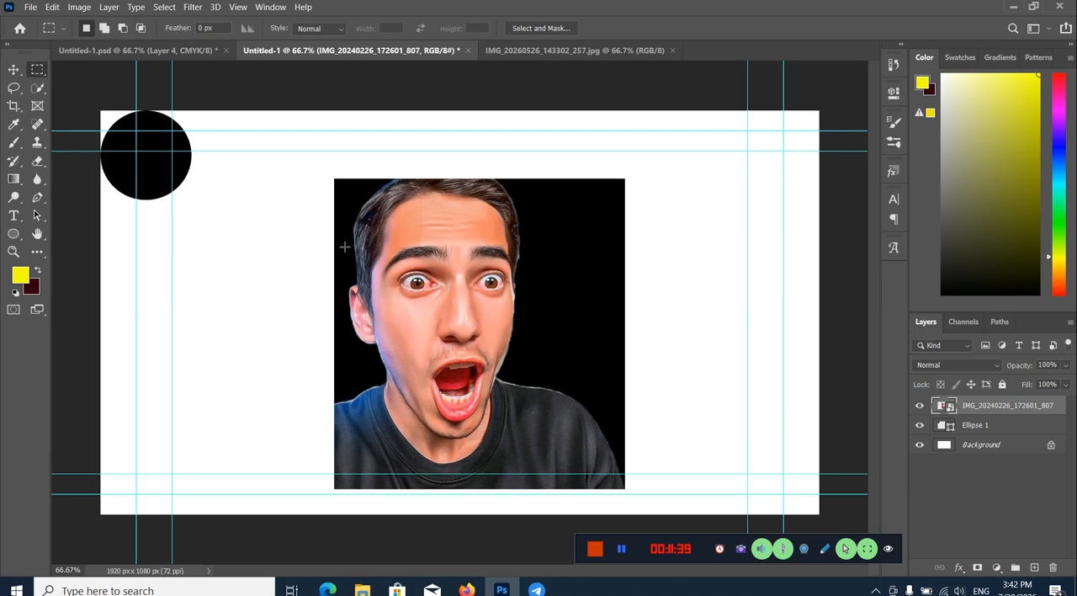
right_click(42, 70)
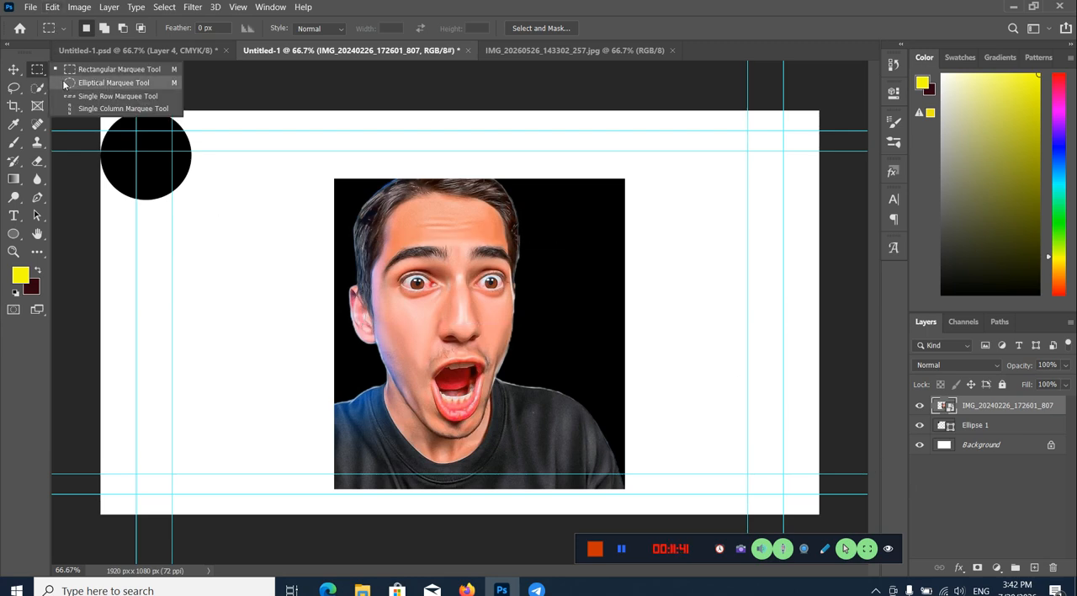
drag(378, 238, 473, 300)
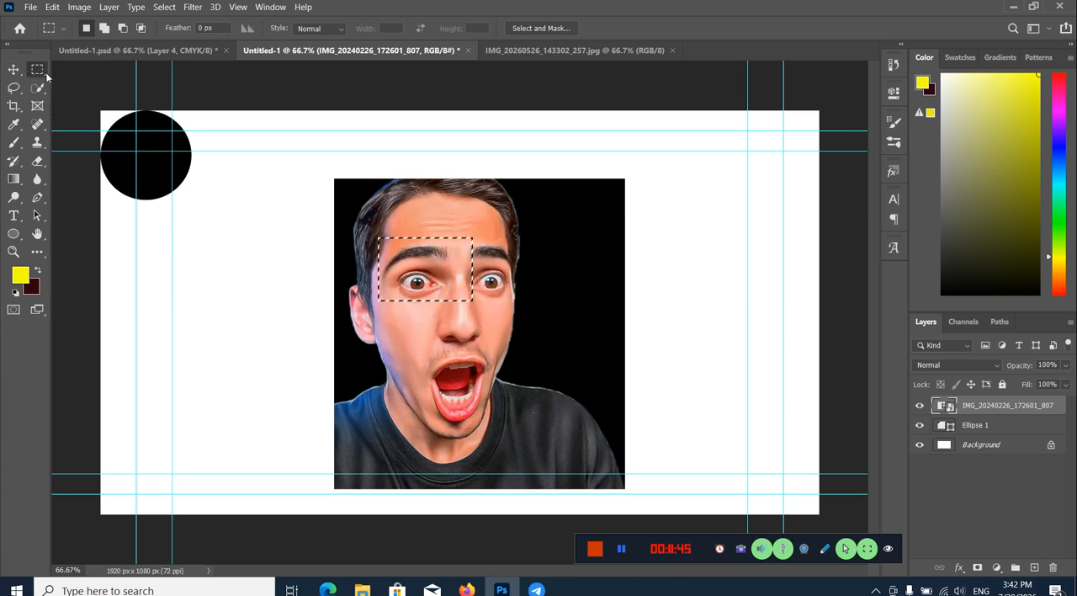
key(ctrl+d)
Step: Select the eyes, nose and mouth of the portrait with a circular Elliptical Marquee selection
right_click(42, 76)
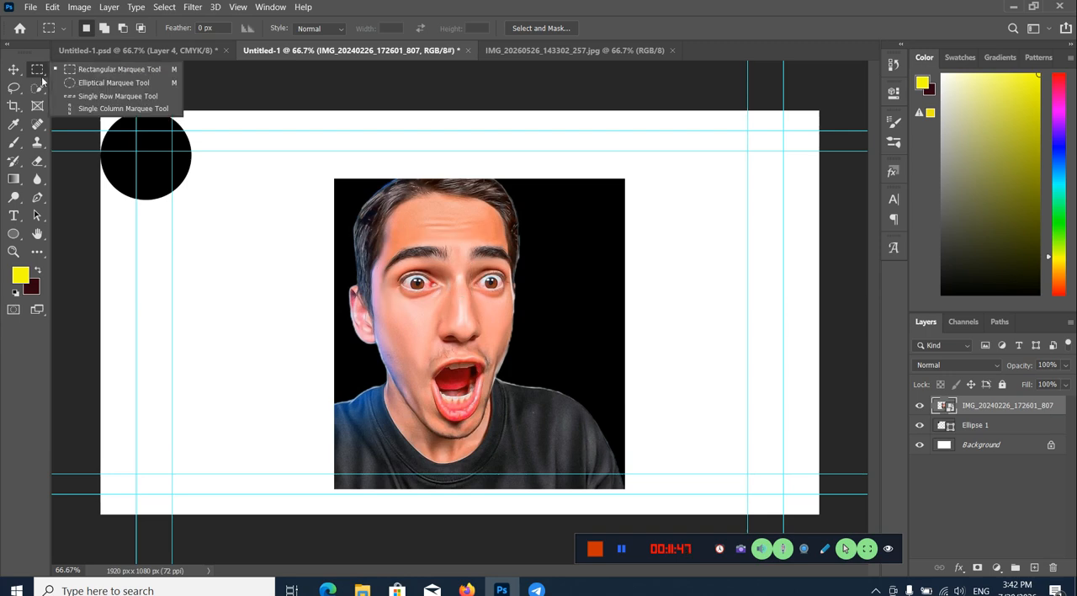
click(113, 82)
drag(384, 246, 545, 412)
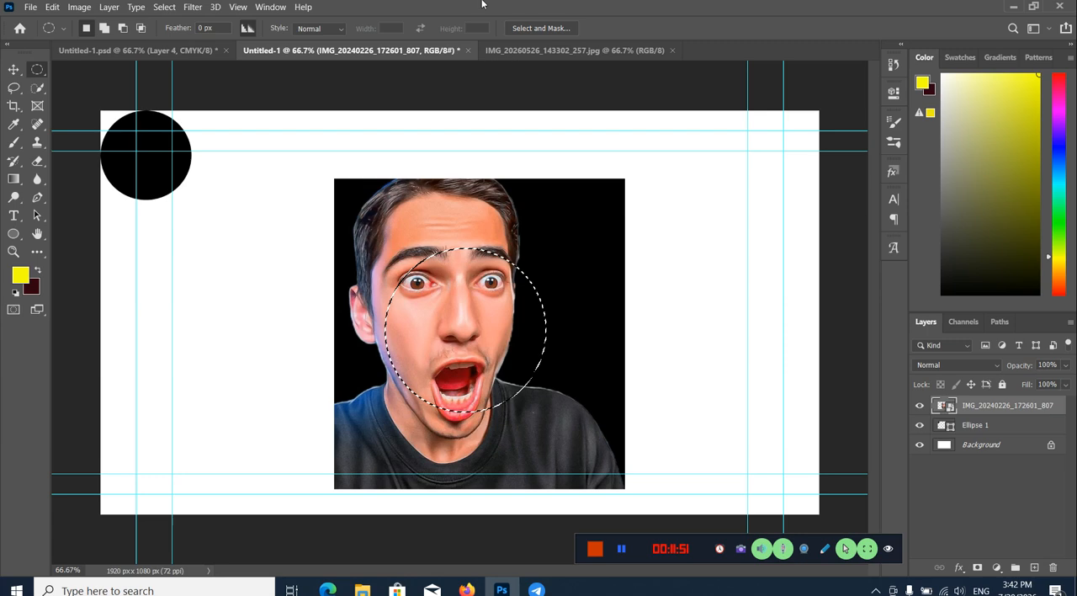
Step: Output the circular selection as a Layer Mask through Select and Mask, and delete that mask from the portrait layer
click(529, 28)
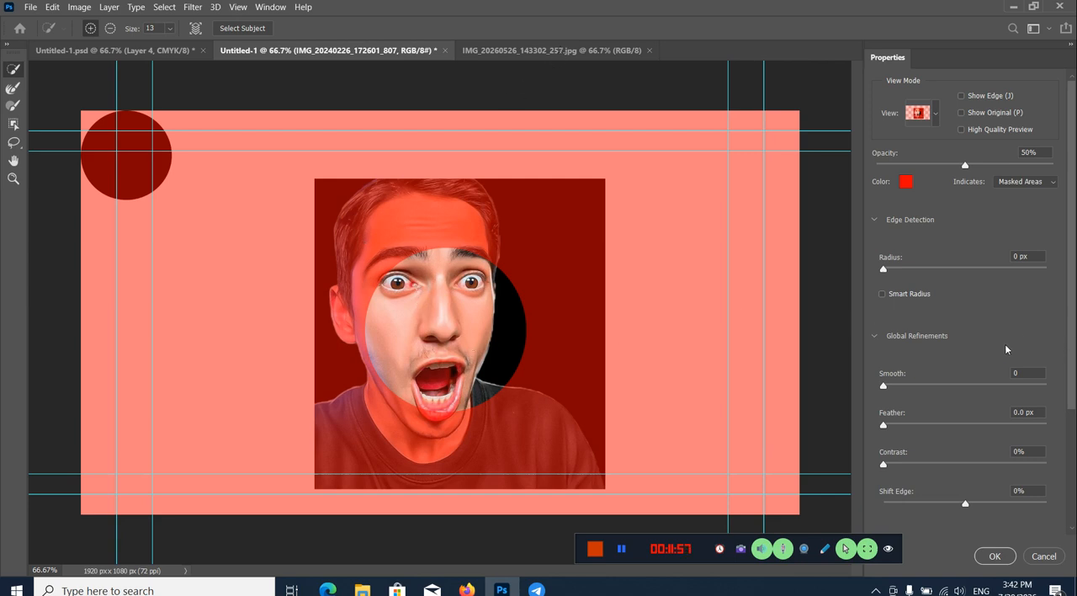
scroll(1010, 345, down, 5)
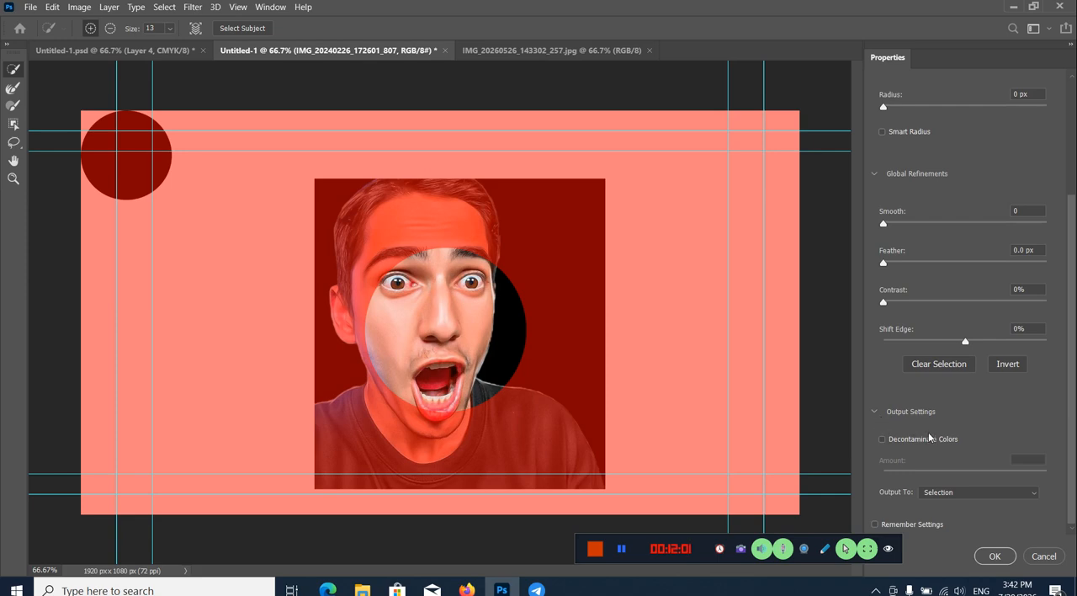
click(875, 412)
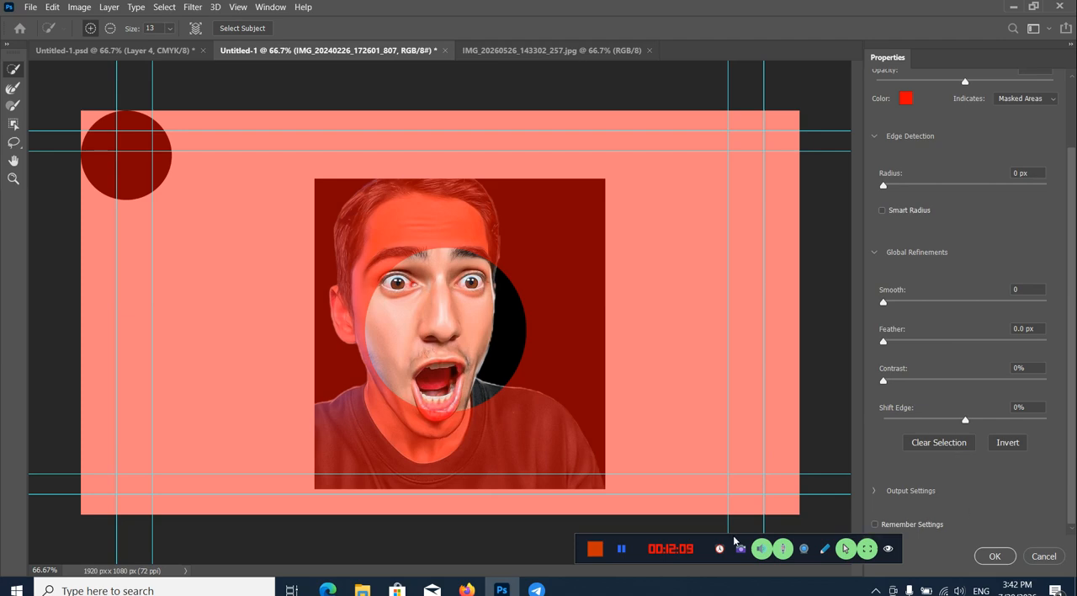
click(621, 549)
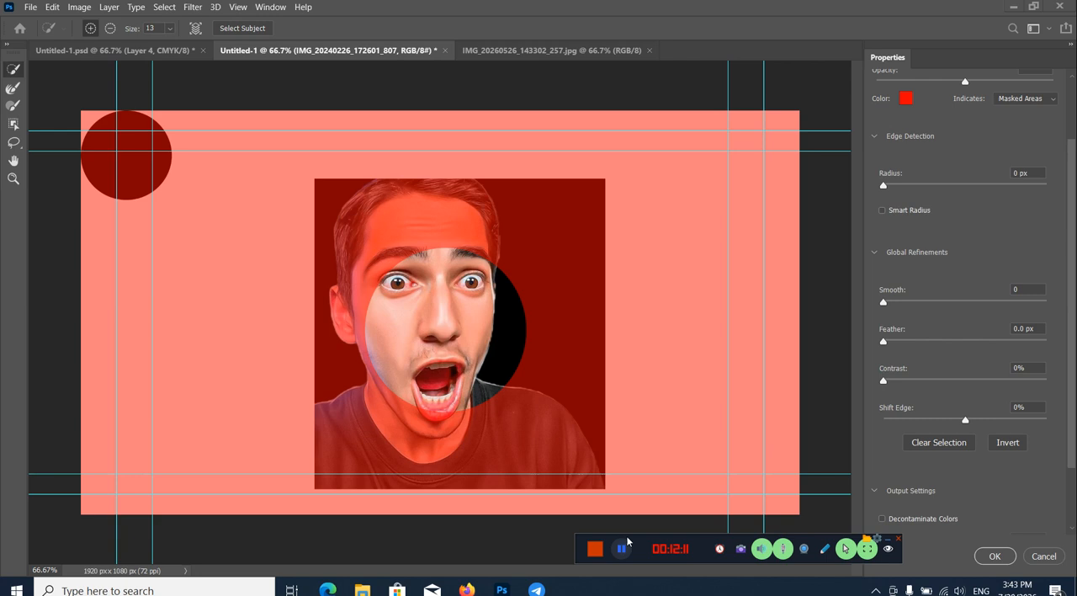
scroll(942, 453, down, 3)
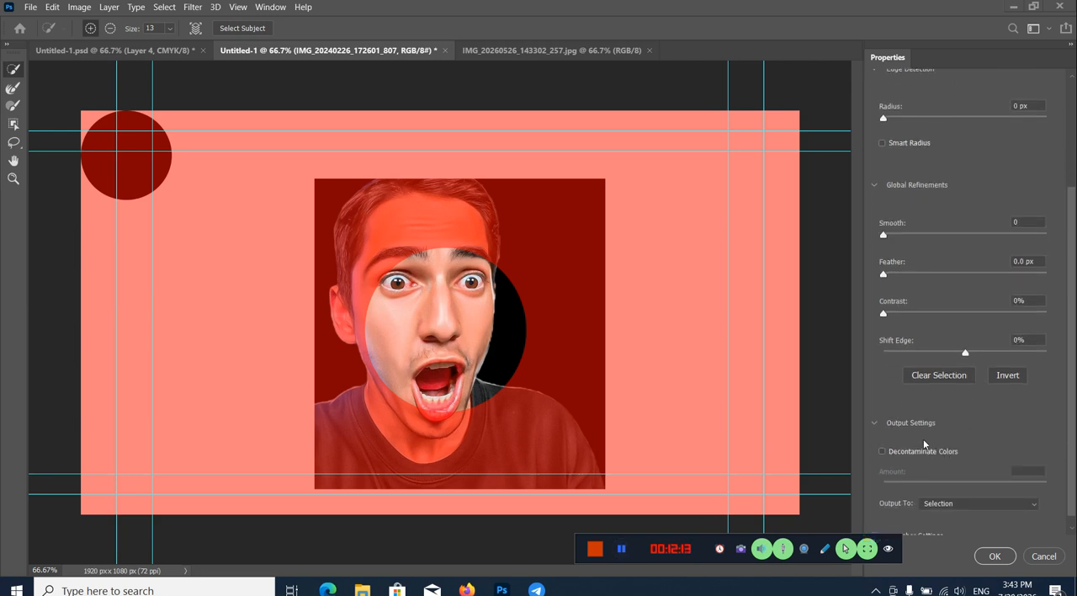
scroll(920, 454, down, 1)
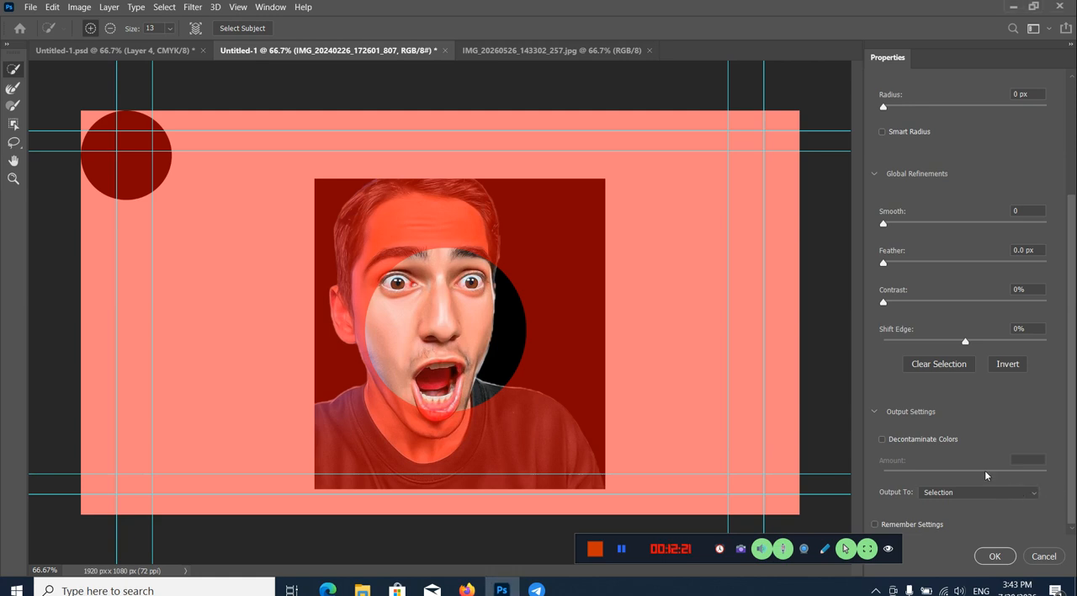
click(990, 493)
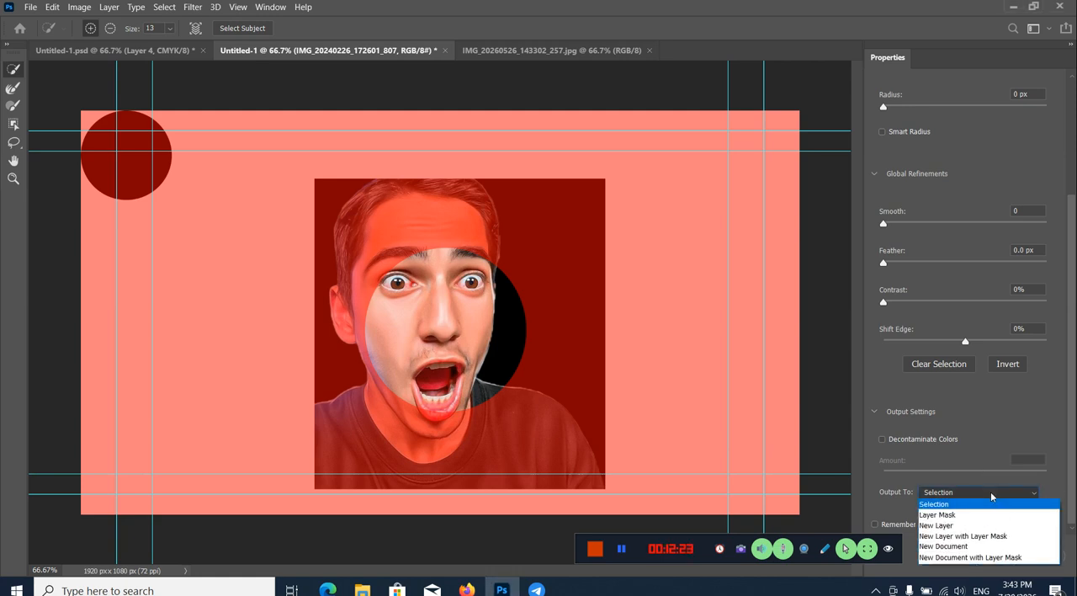
click(930, 515)
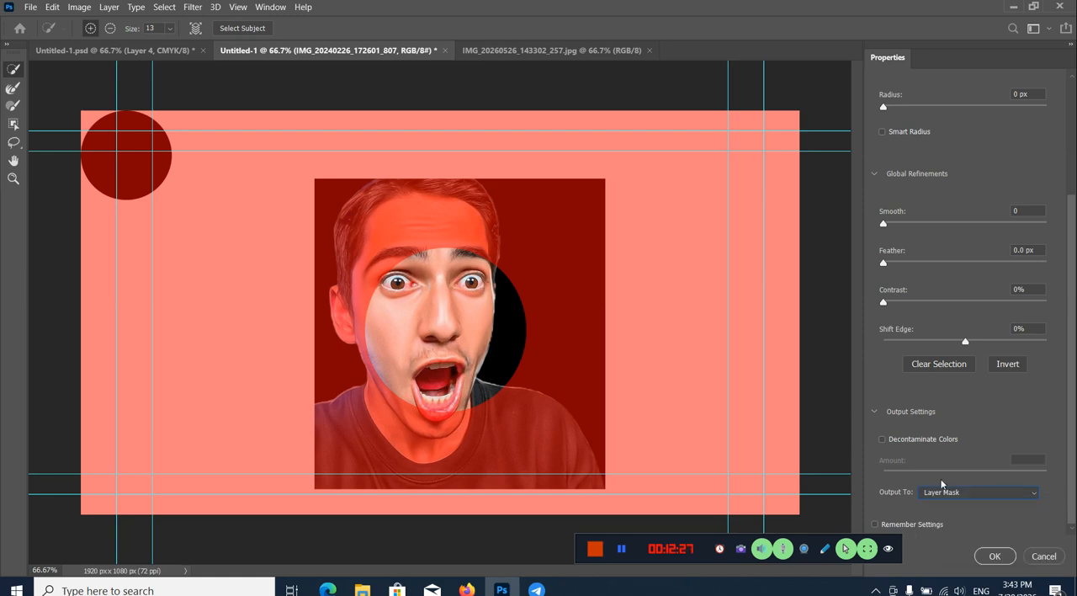
click(997, 555)
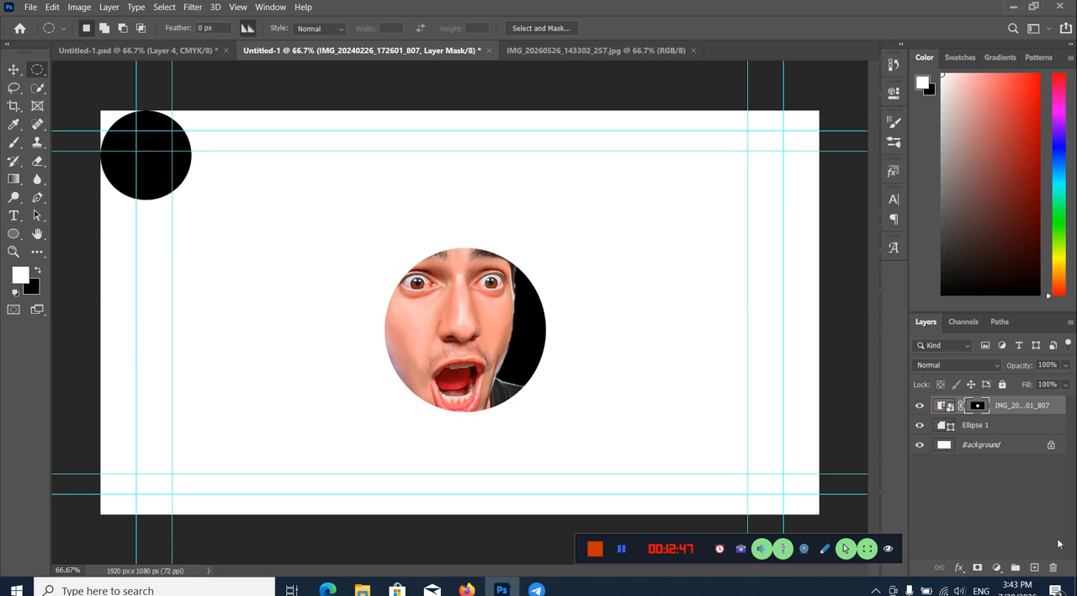
drag(979, 408, 1059, 563)
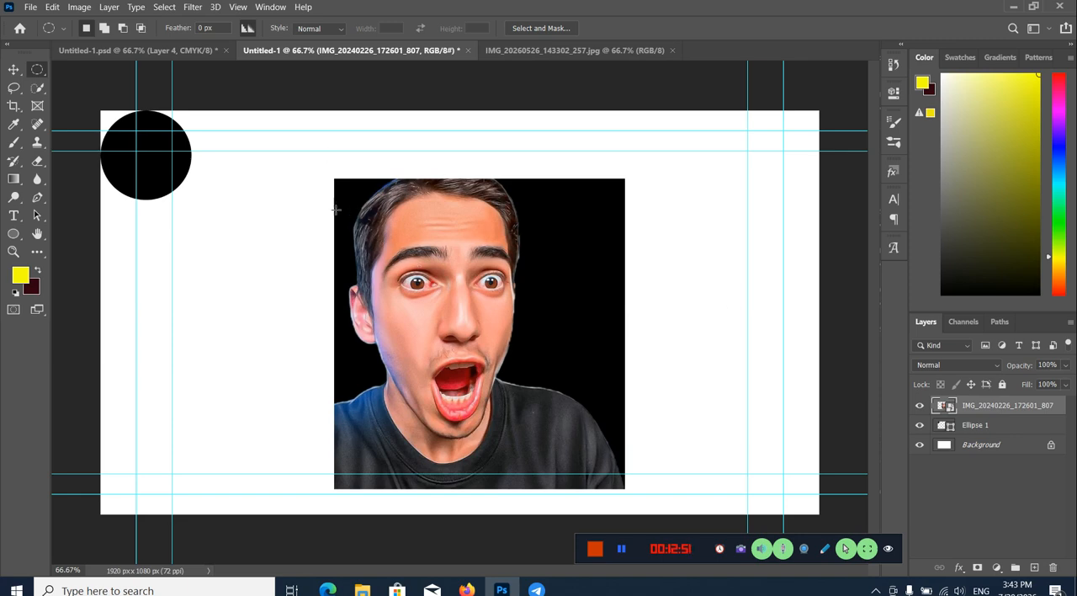
Step: Try a larger circular selection around the whole face in Select and Mask, cancel the refinement and deselect
drag(352, 202, 558, 427)
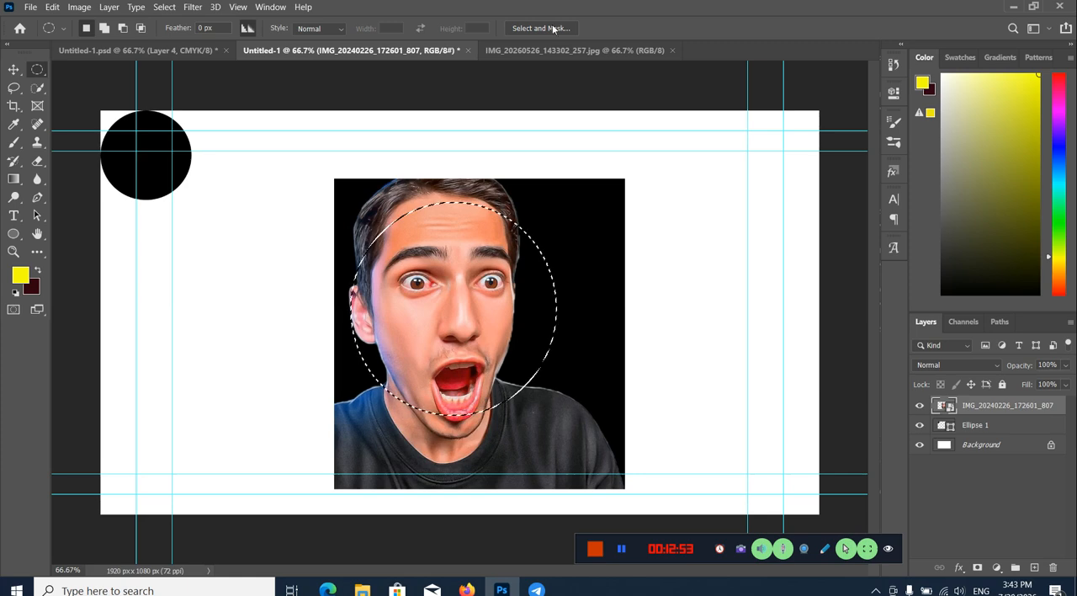
click(541, 27)
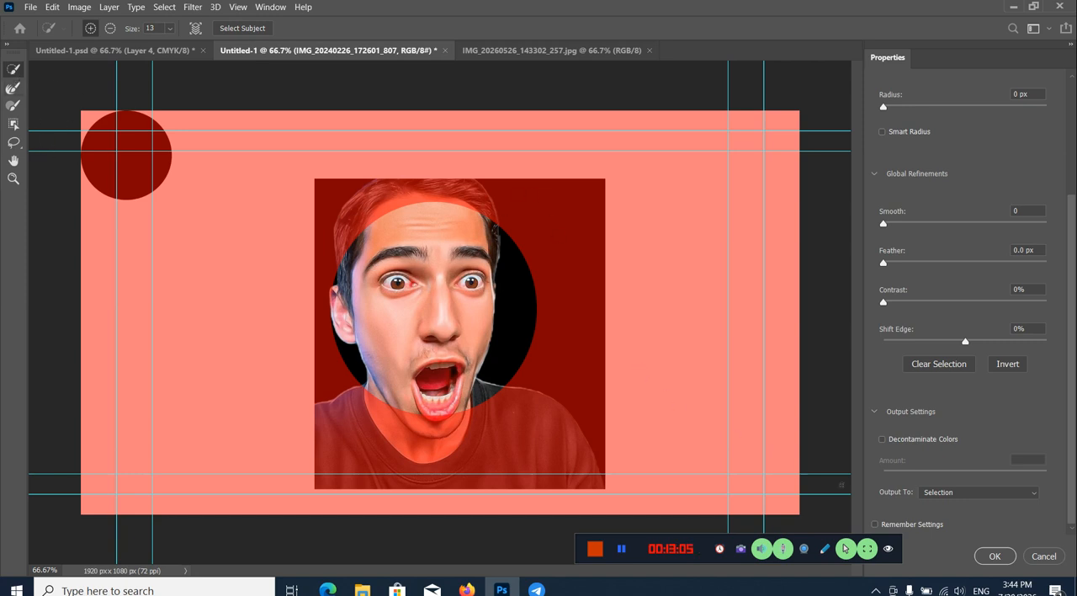
click(1040, 557)
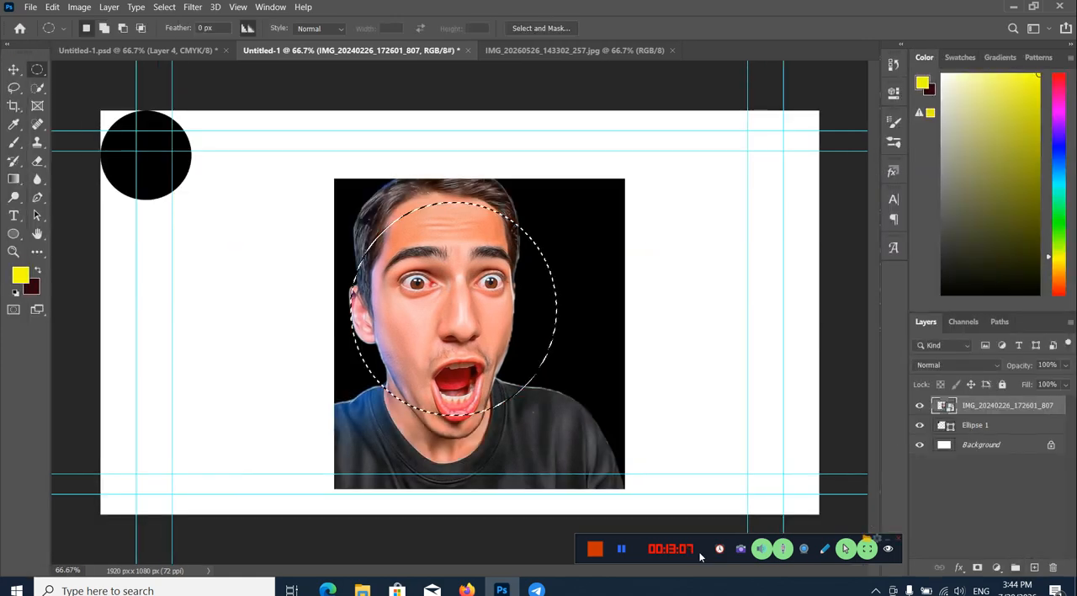
key(ctrl+d)
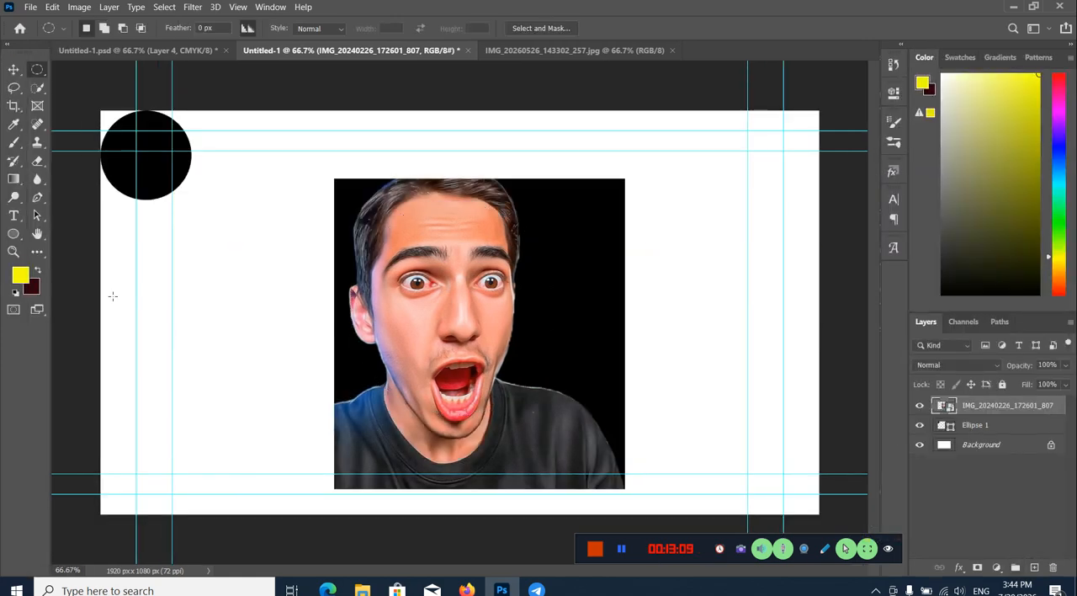
Step: Place a Single Row Marquee selection across the canvas at the height of the portrait's eyebrows
right_click(40, 72)
click(118, 96)
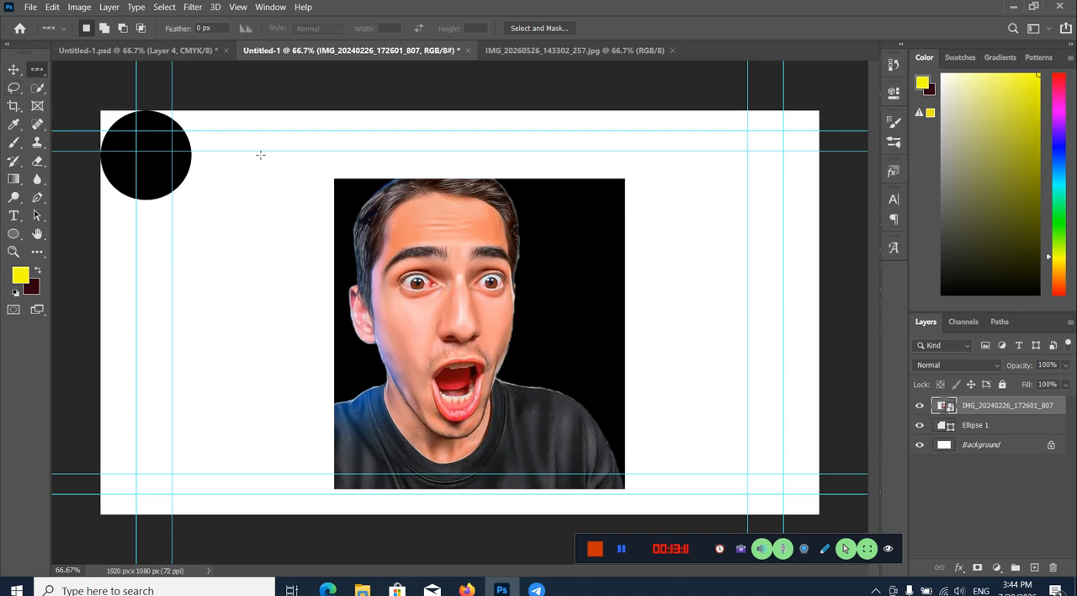
click(468, 253)
drag(468, 253, 538, 260)
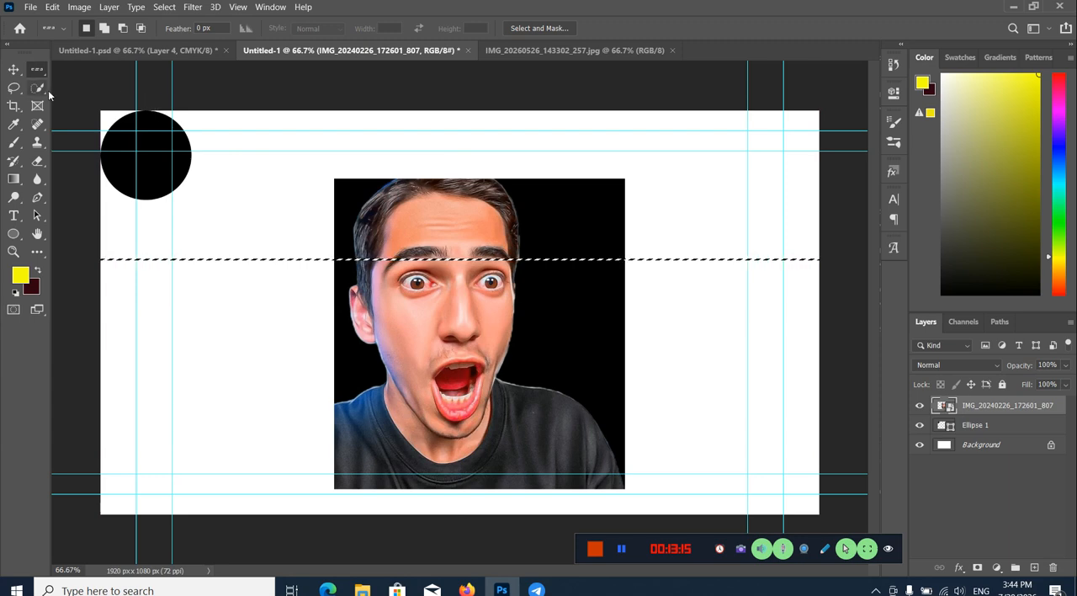
Step: Try a Single Column Marquee selection on the white canvas just left of the portrait and clear it
right_click(37, 69)
click(67, 108)
drag(289, 307, 271, 325)
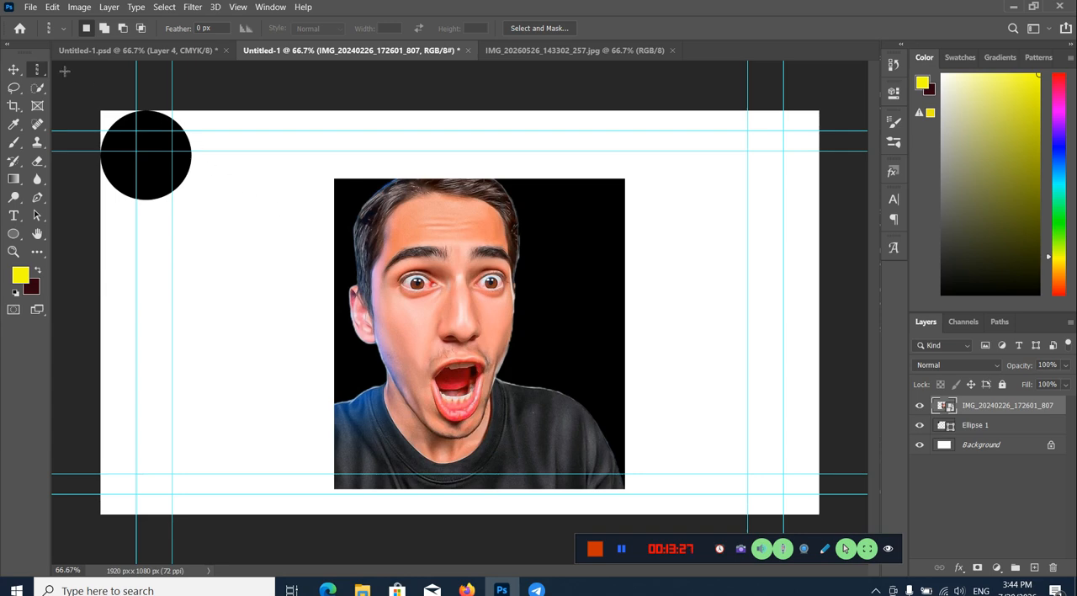
Step: Try masking the portrait layer with a freehand Lasso outline around the head and shoulders, undo the mask and deselect
click(15, 88)
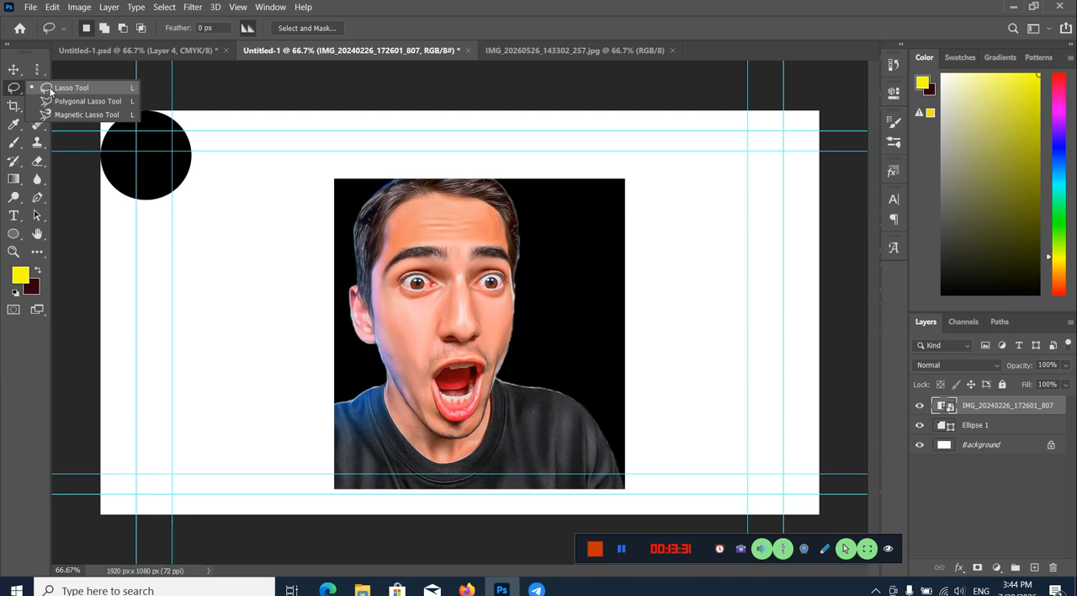
click(50, 90)
mouse_move(357, 389)
mouse_down()
mouse_move(331, 307)
mouse_move(360, 196)
mouse_move(381, 178)
mouse_move(417, 177)
mouse_move(505, 190)
mouse_move(522, 198)
mouse_move(533, 261)
mouse_move(518, 368)
mouse_move(600, 390)
mouse_move(617, 424)
mouse_move(627, 494)
mouse_move(355, 496)
mouse_move(332, 474)
mouse_move(346, 394)
mouse_up()
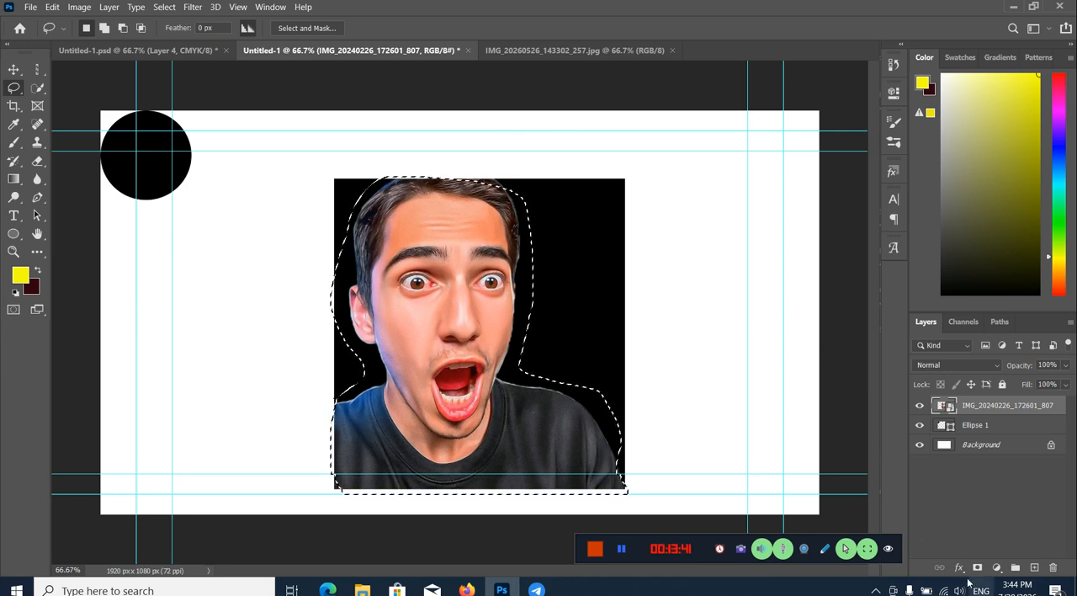
click(978, 568)
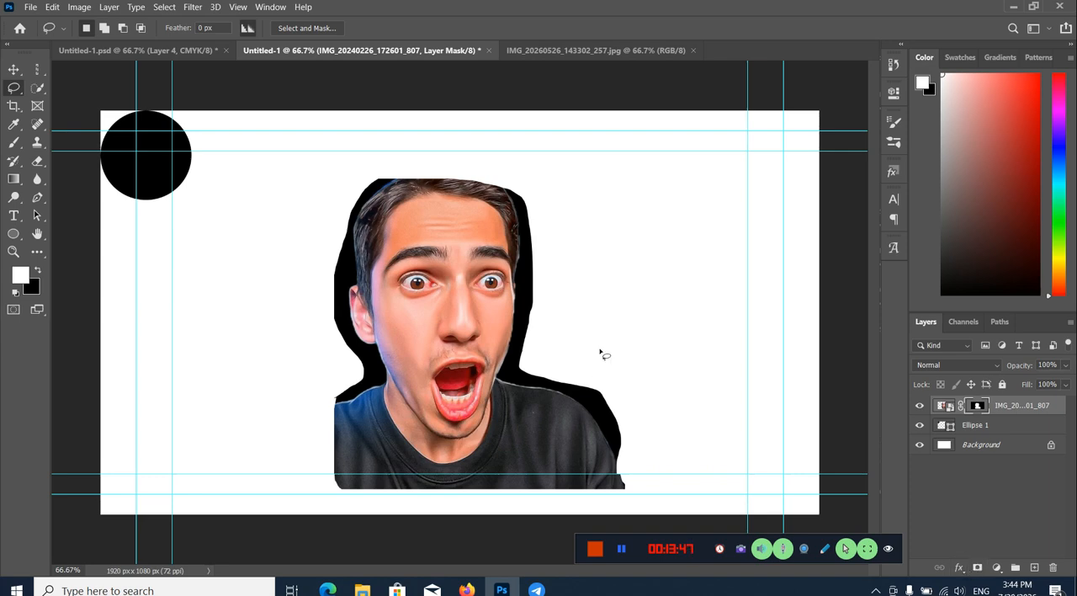
key(ctrl+z)
key(ctrl+d)
Step: Outline the portrait's head and upper shoulders with a closed, straight-edged Polygonal Lasso selection
right_click(16, 91)
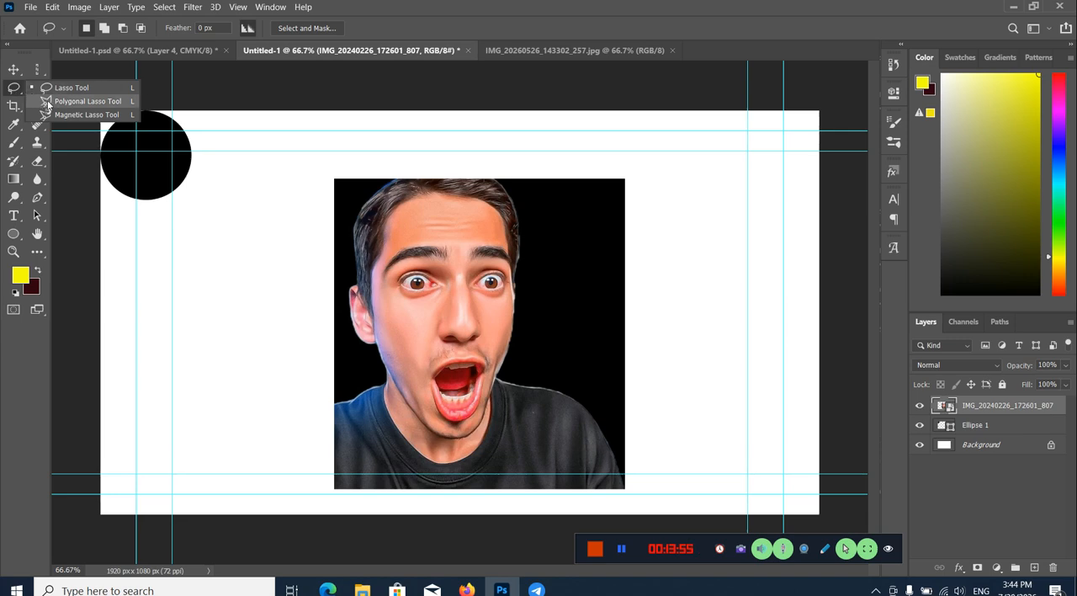
click(48, 103)
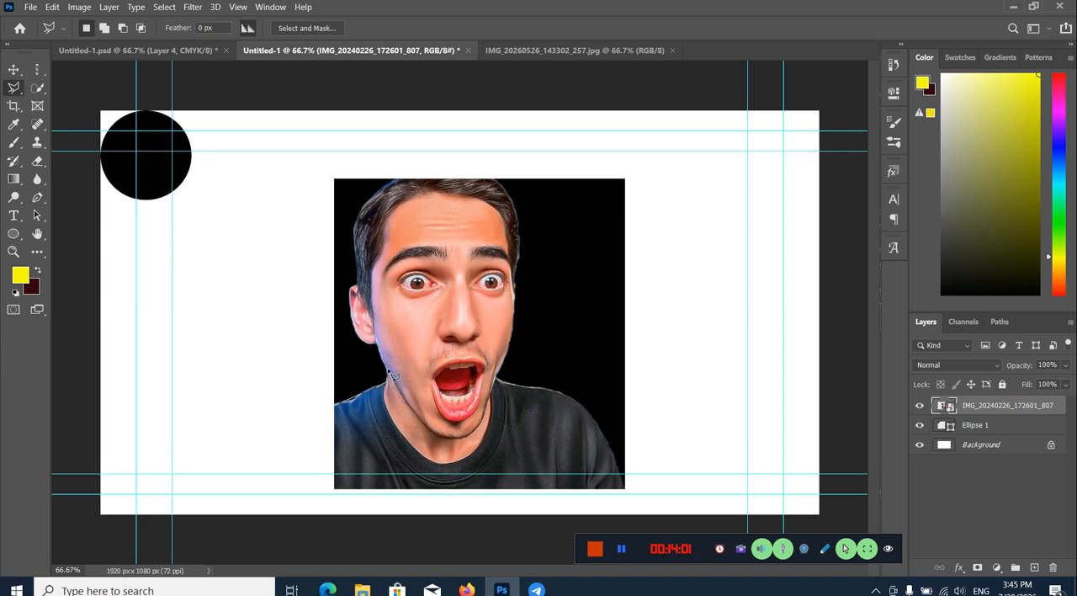
click(351, 341)
click(351, 192)
click(538, 204)
click(548, 388)
click(608, 440)
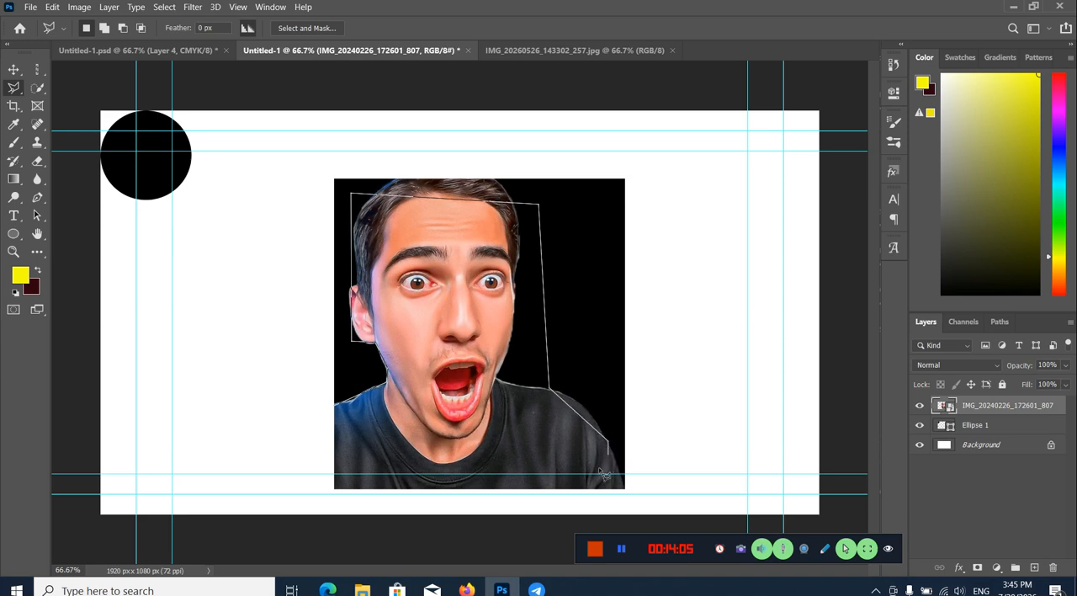
click(384, 474)
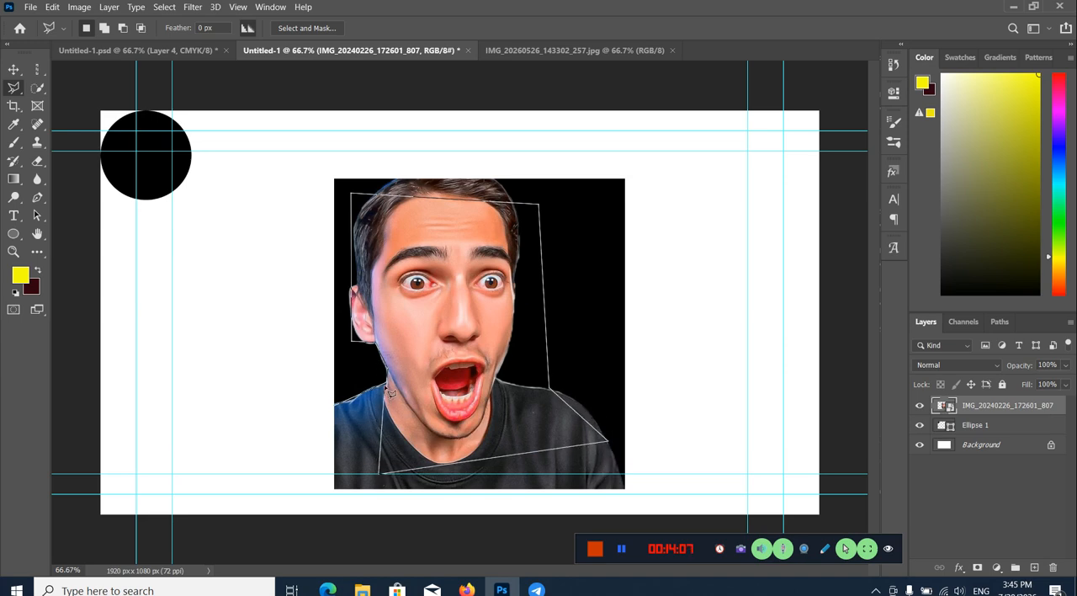
double_click(336, 405)
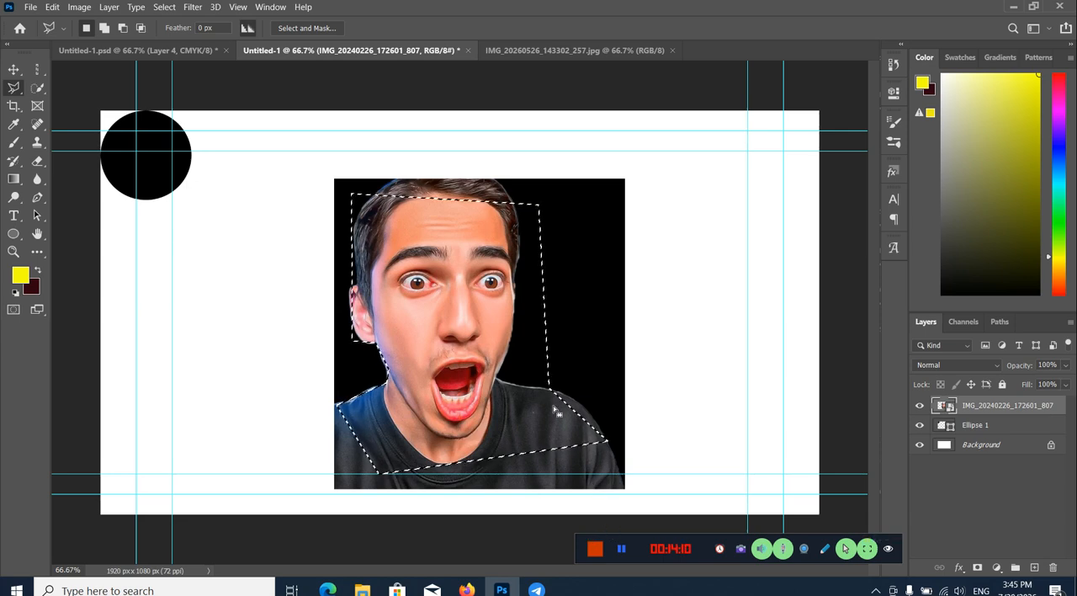
Step: Try masking the portrait layer with the polygonal selection, and undo both the mask and the selection
click(977, 567)
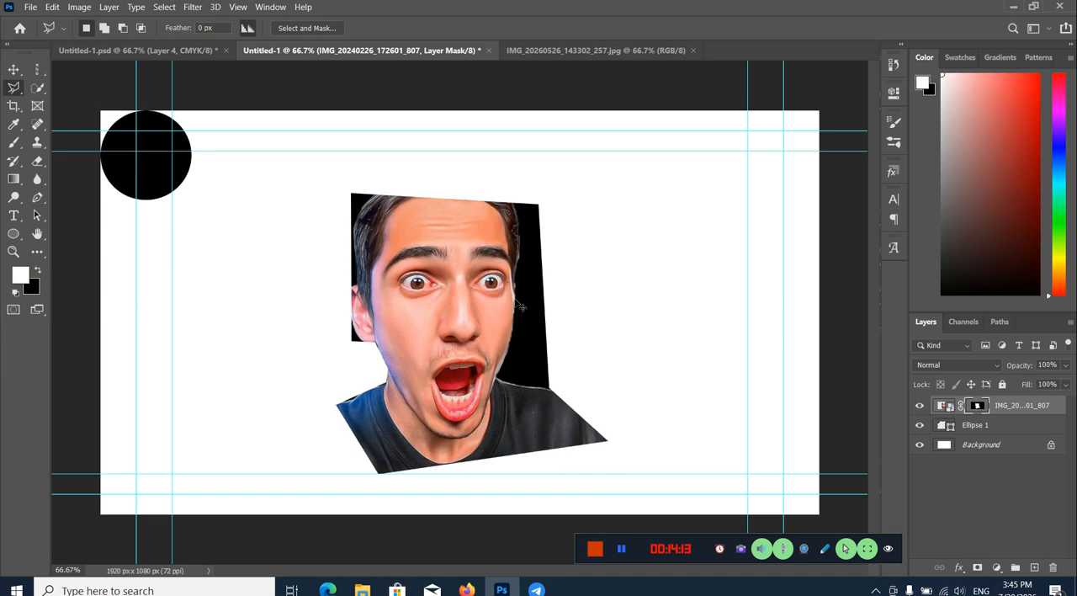
key(ctrl+z)
key(ctrl+z)
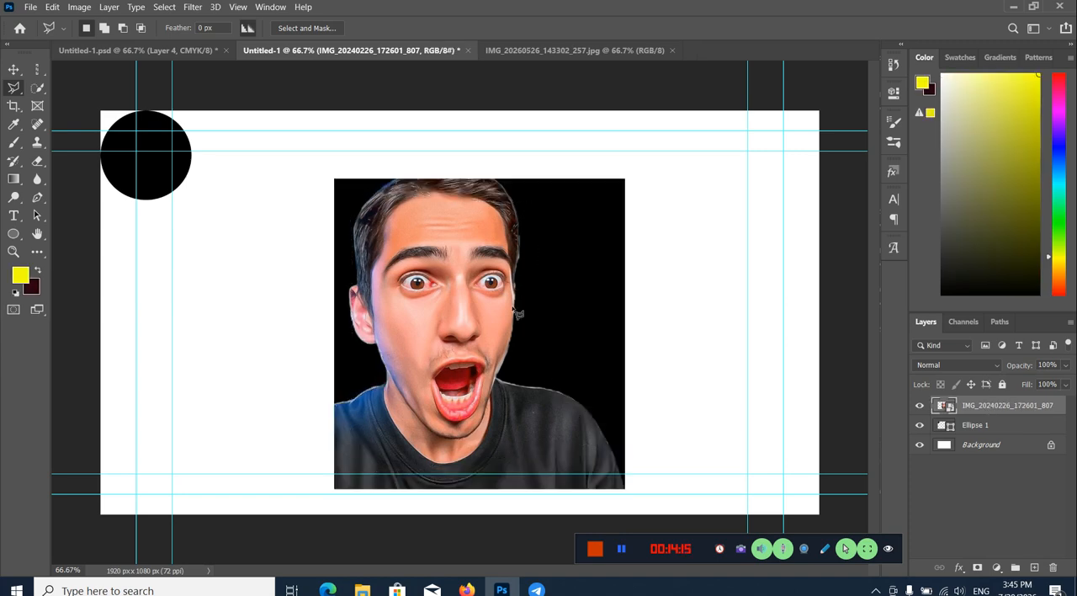
Step: Trace the portrait's head and upper shoulders with the Magnetic Lasso, try the selection as a layer mask, and undo only the mask
mouse_move(13, 87)
mouse_down()
mouse_move(68, 101)
mouse_move(67, 115)
mouse_up()
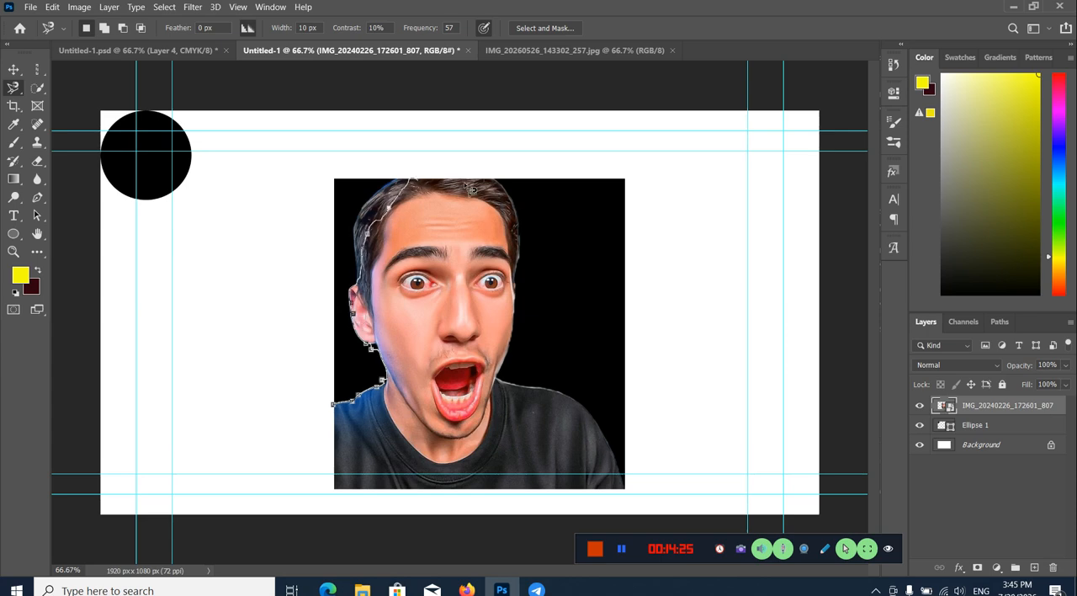
click(340, 410)
key(ctrl+d)
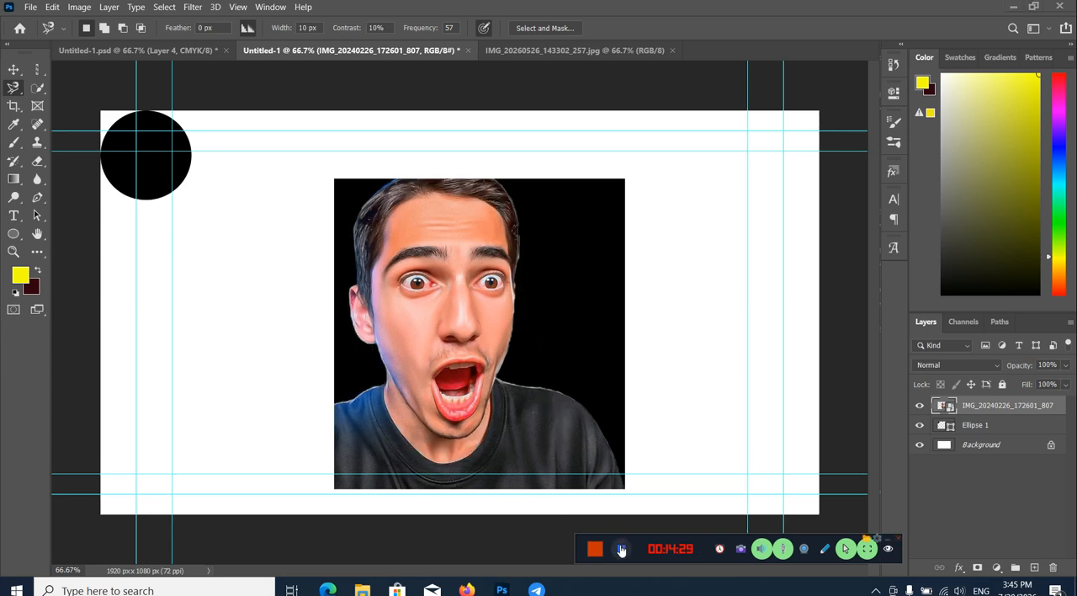
key(ctrl+z)
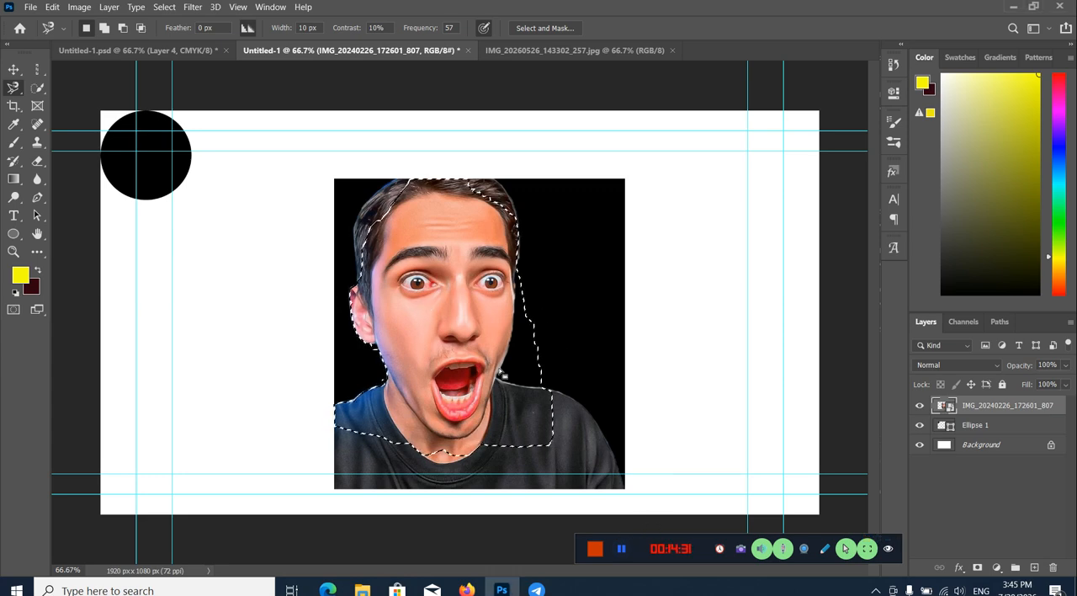
click(977, 567)
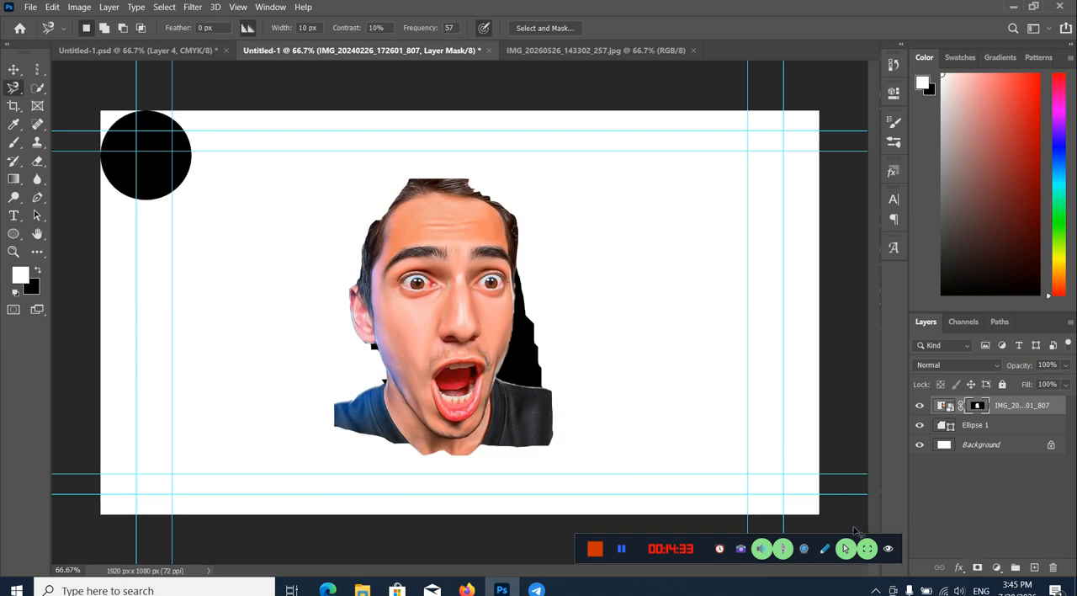
key(ctrl+z)
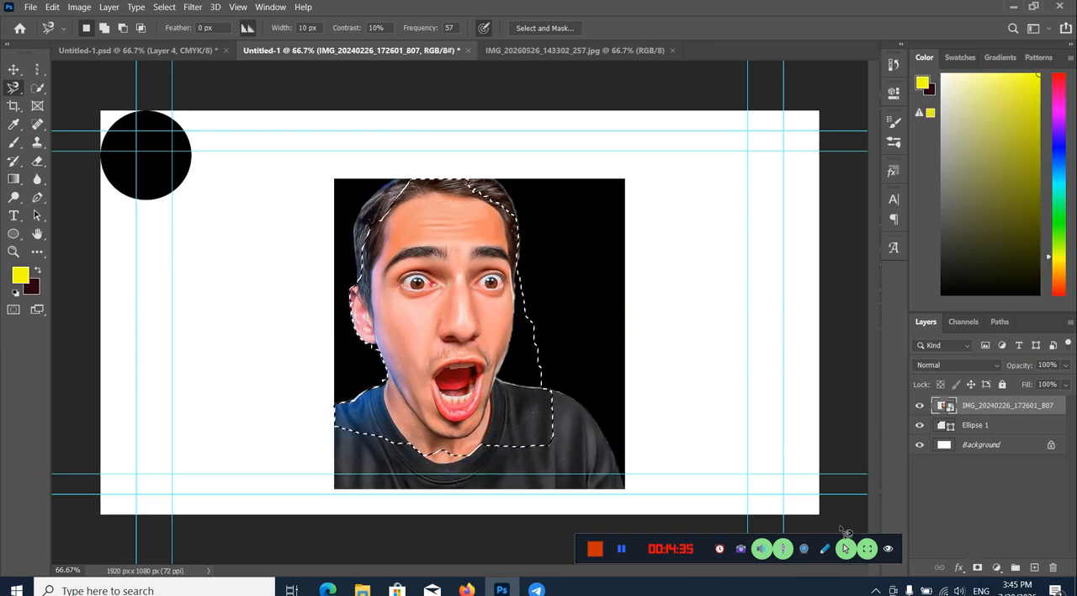